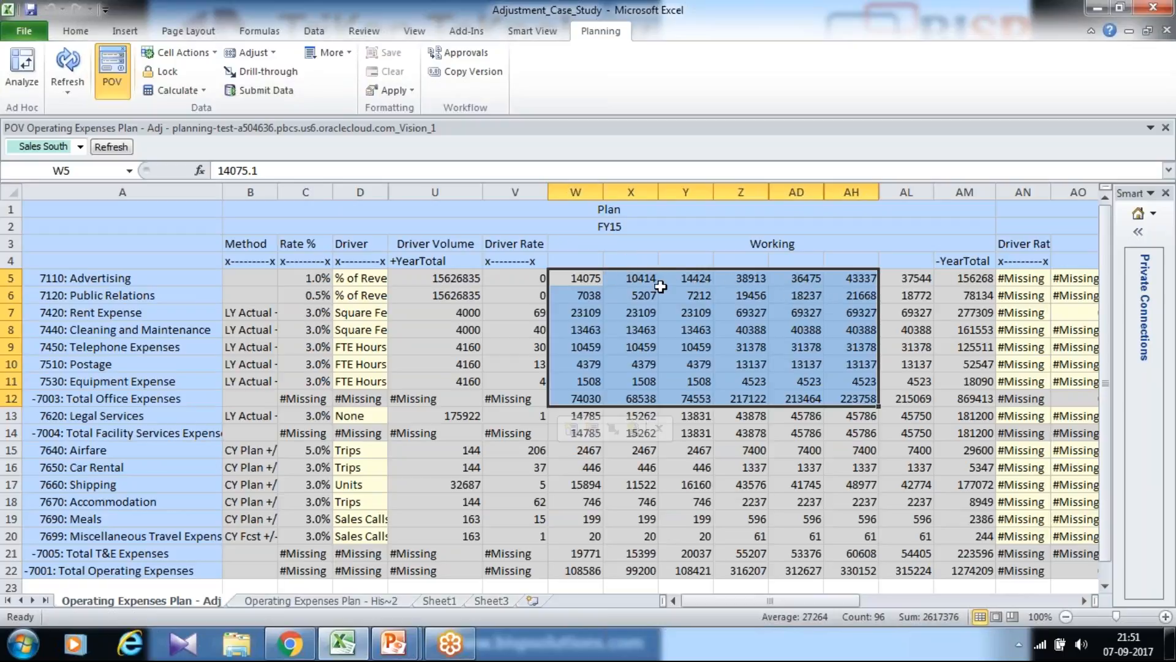
Examine the Rent Expense row across the Plan and Adj Plan columns of the operating expenses sheet.
drag(770, 604, 792, 599)
click(965, 214)
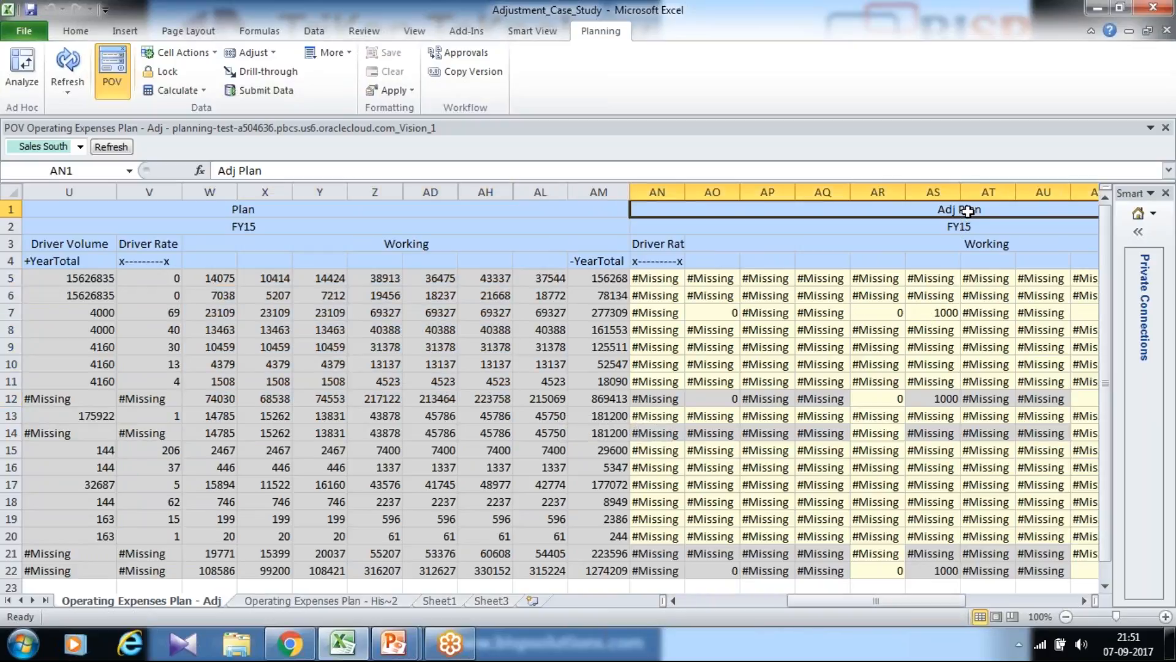
click(727, 313)
drag(802, 601, 726, 604)
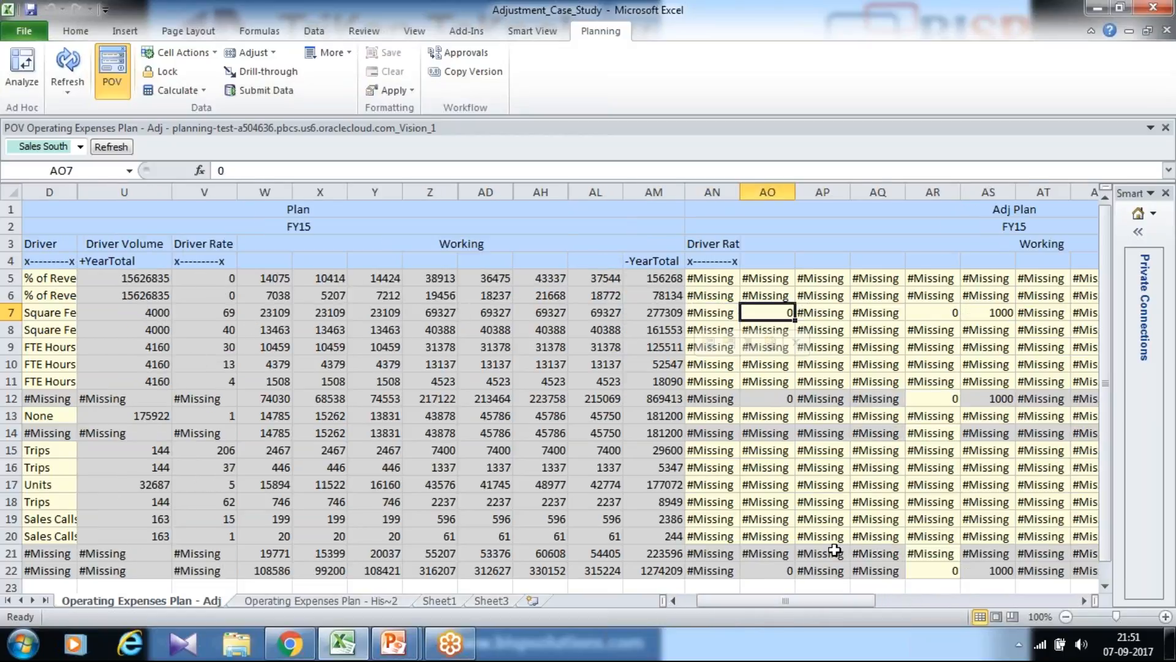
drag(778, 604, 719, 613)
click(826, 211)
click(162, 318)
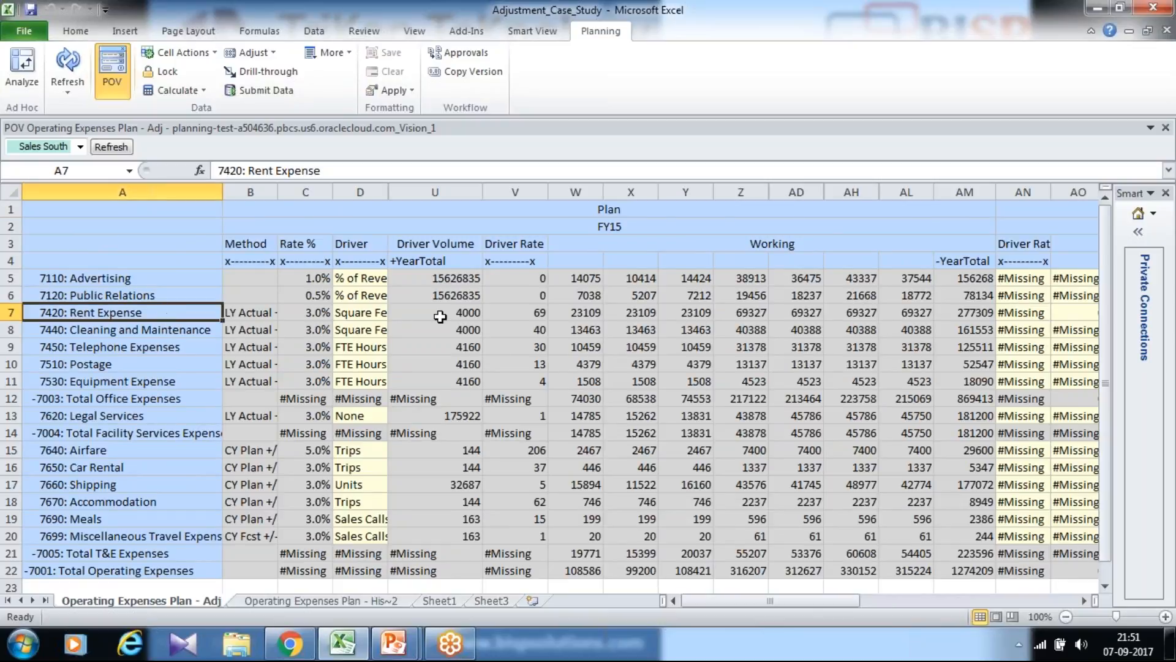
click(577, 314)
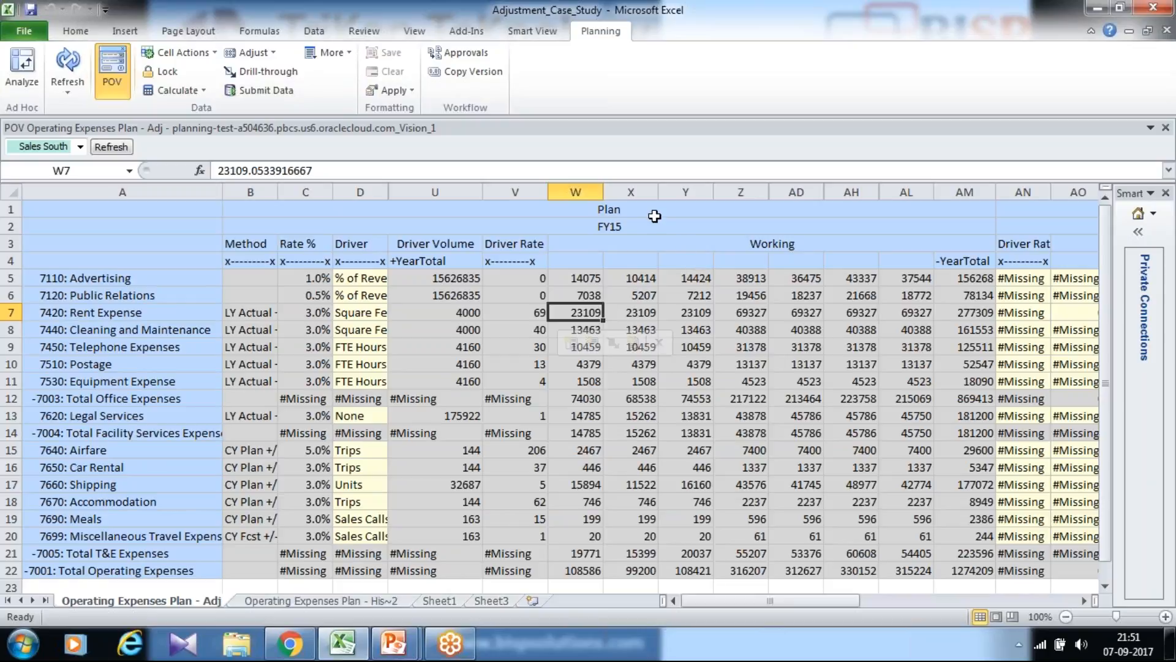
click(127, 312)
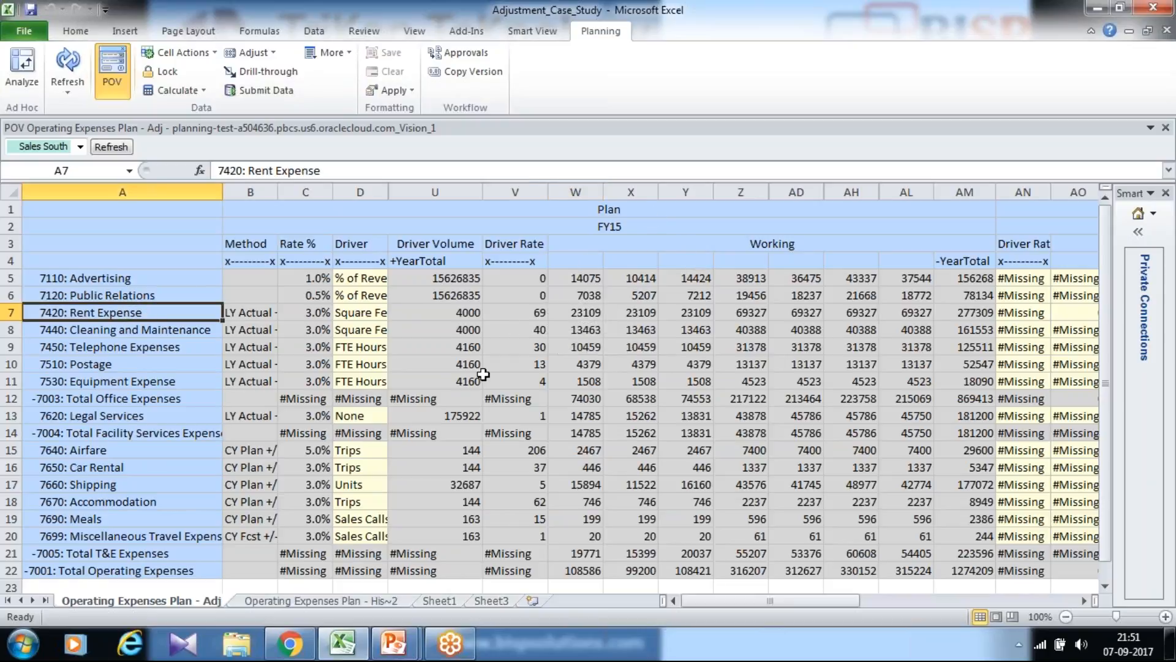
click(588, 314)
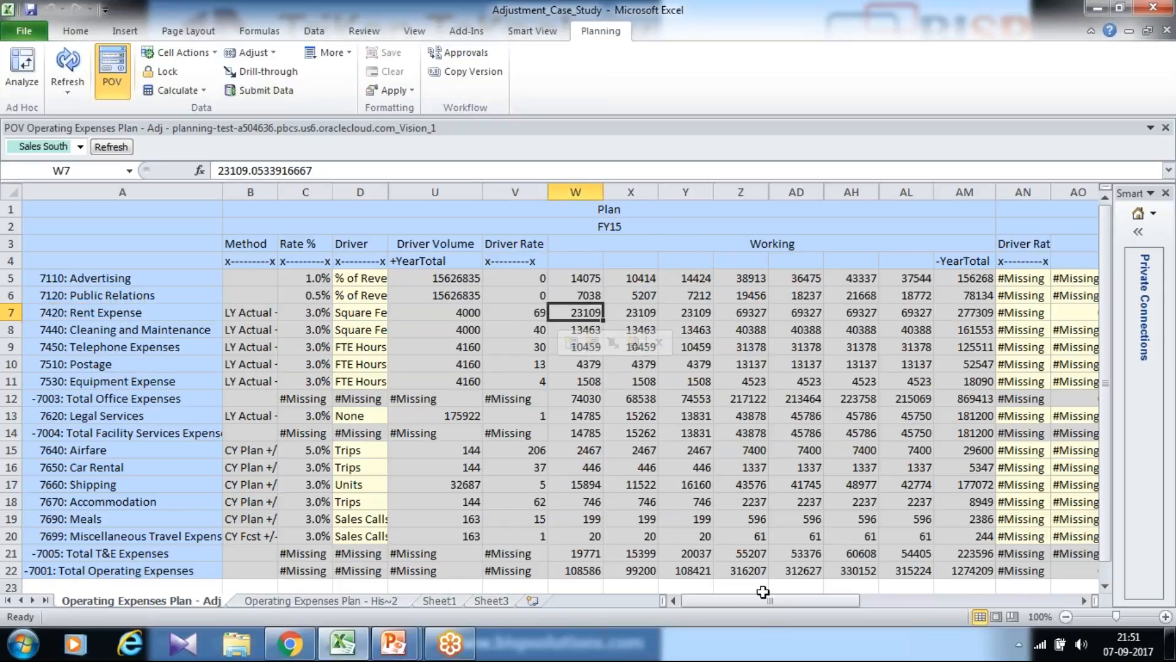
Enter an adjustment of 1000 for Rent Expense in cell AO7 under Adj Plan and submit the data.
drag(765, 601, 835, 603)
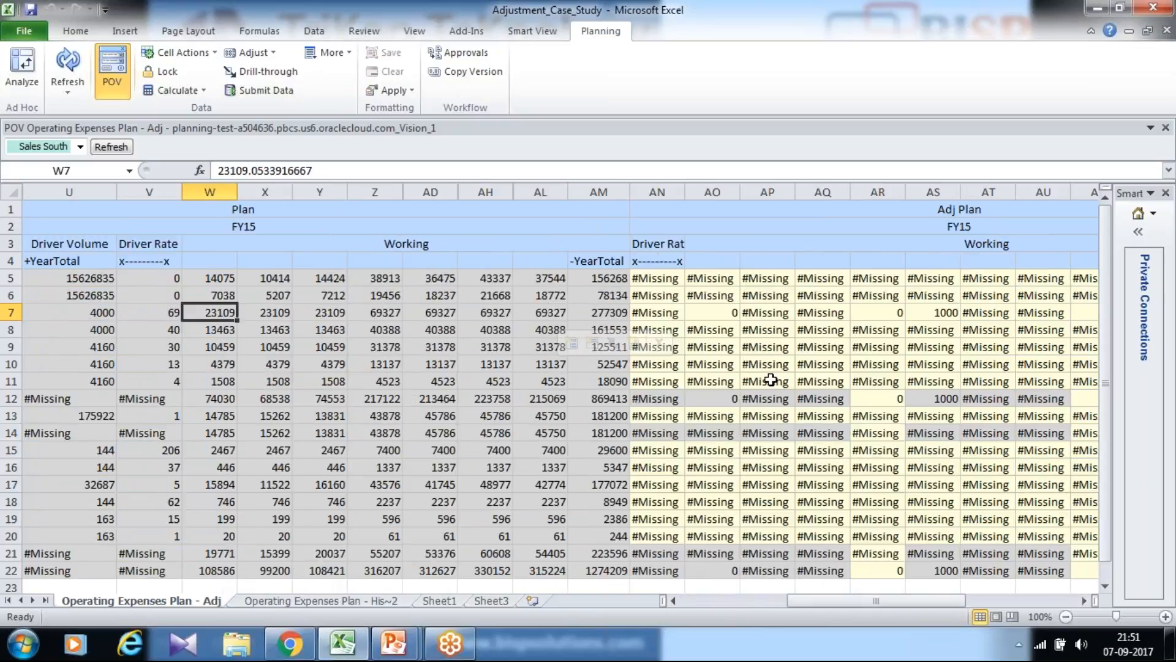
click(724, 314)
text(1000)
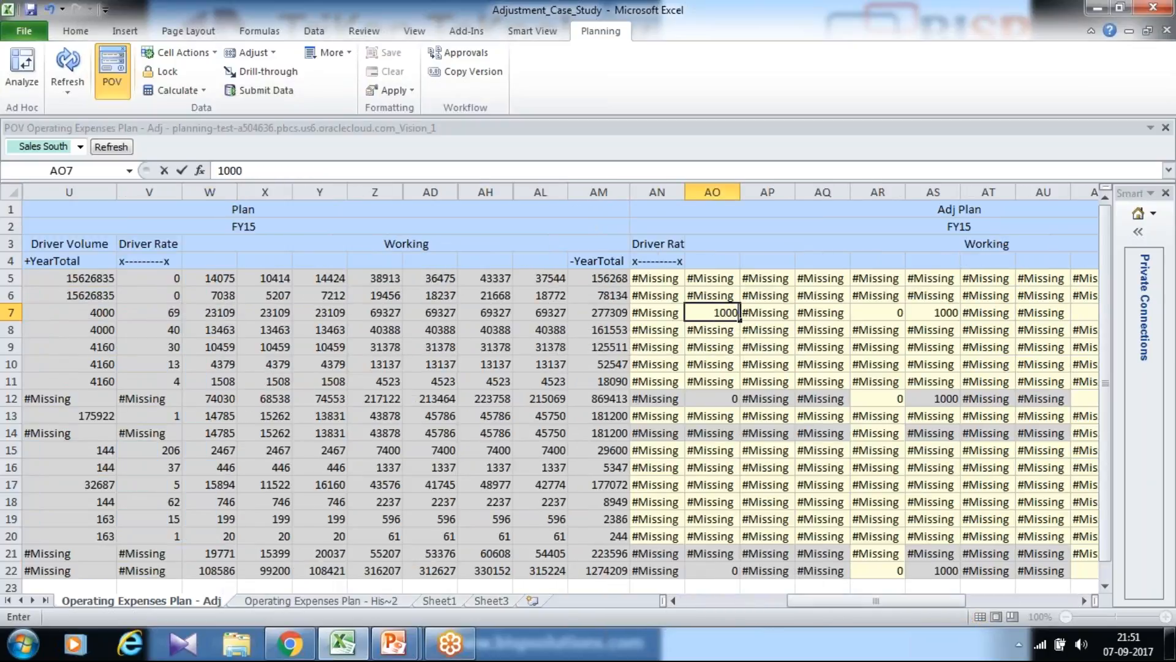
key(Return)
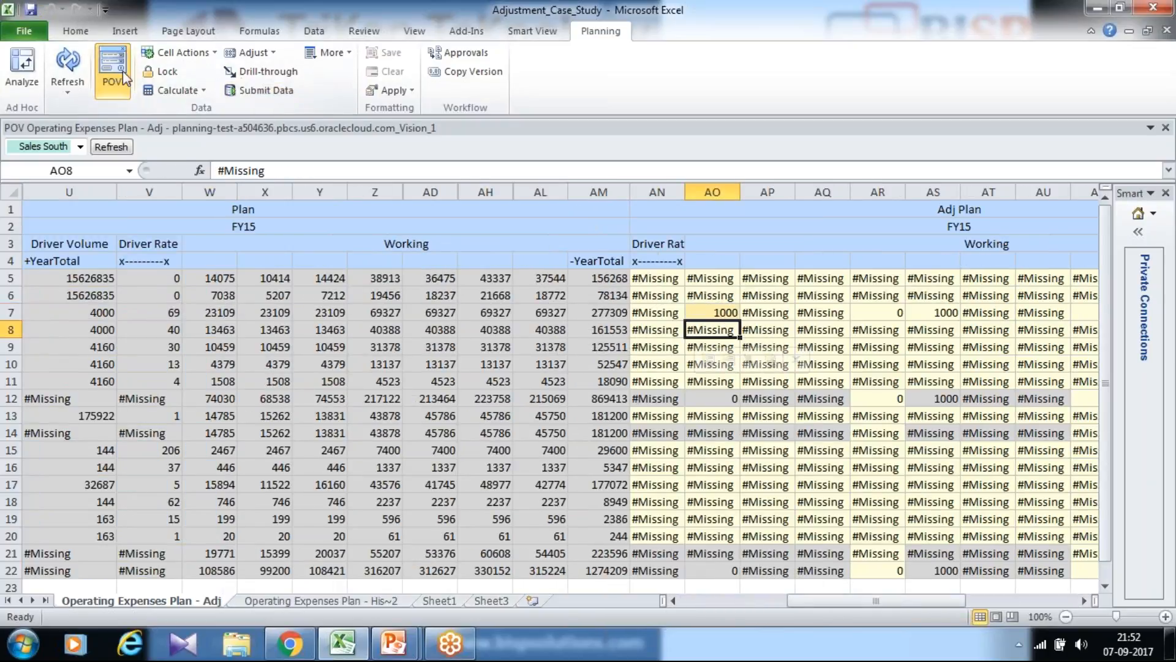
click(514, 32)
click(330, 74)
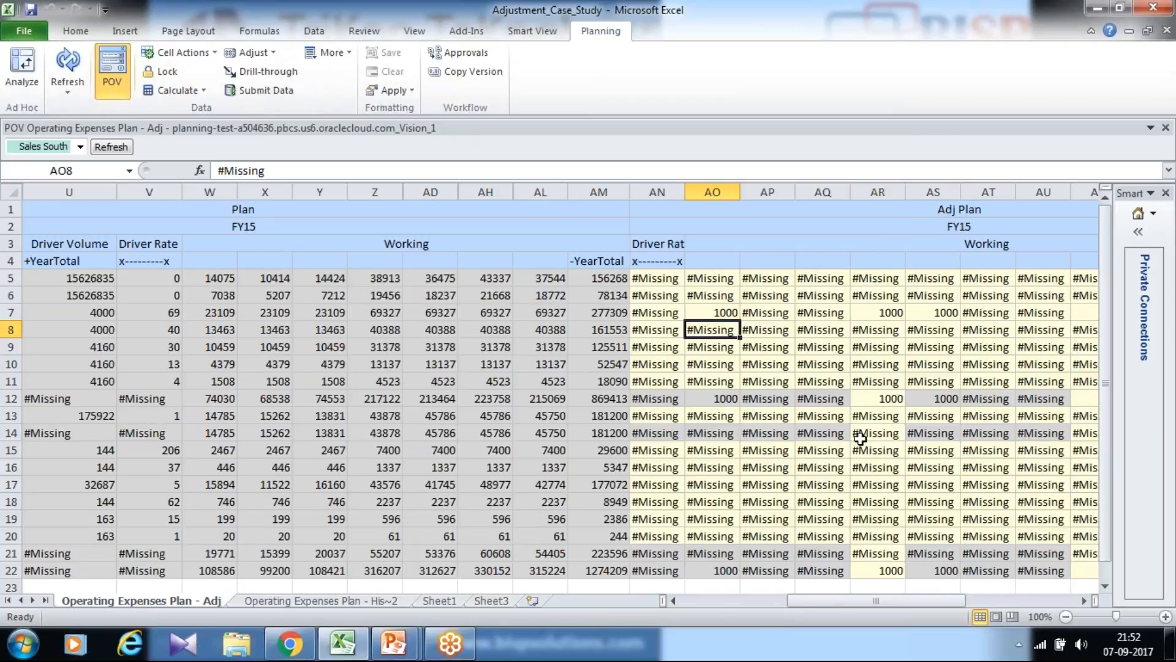
Compare the Rent Expense values in the Plan, Adj Plan and Revised Plan columns.
click(713, 307)
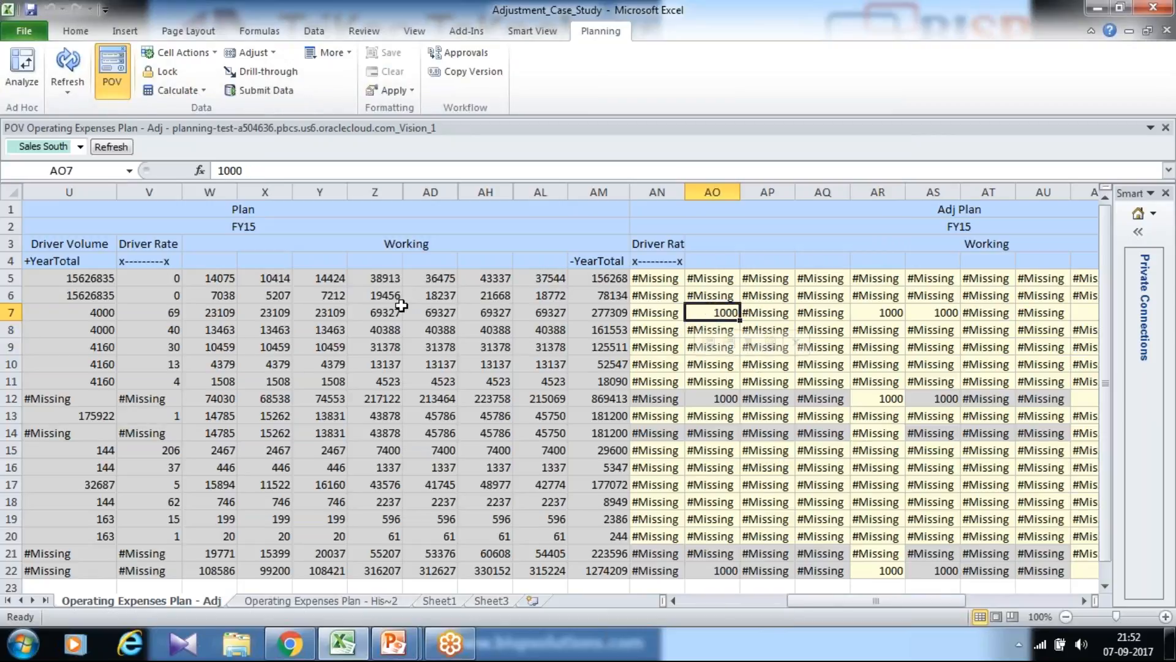
click(227, 314)
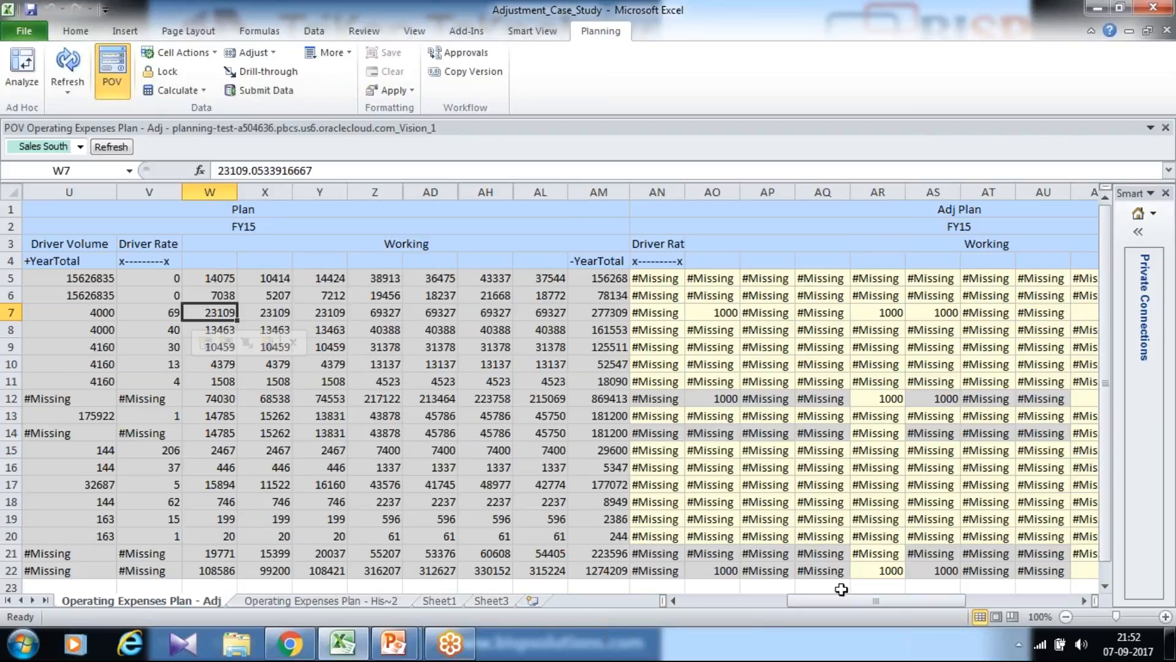
drag(845, 600, 934, 600)
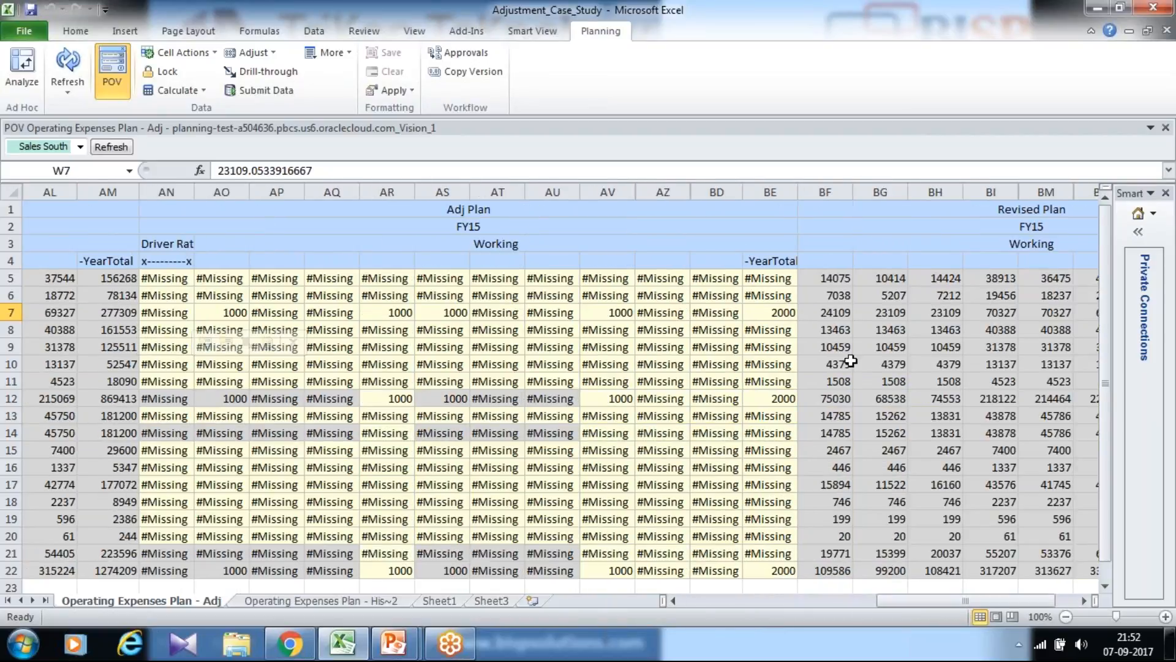
click(831, 314)
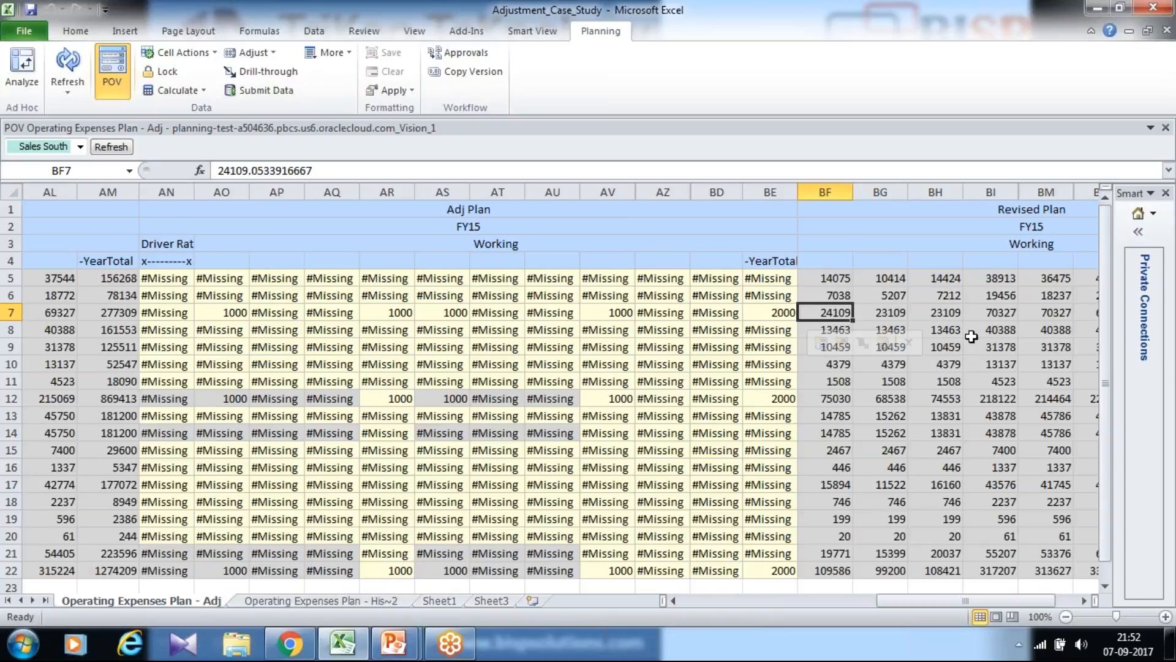
drag(938, 600, 801, 604)
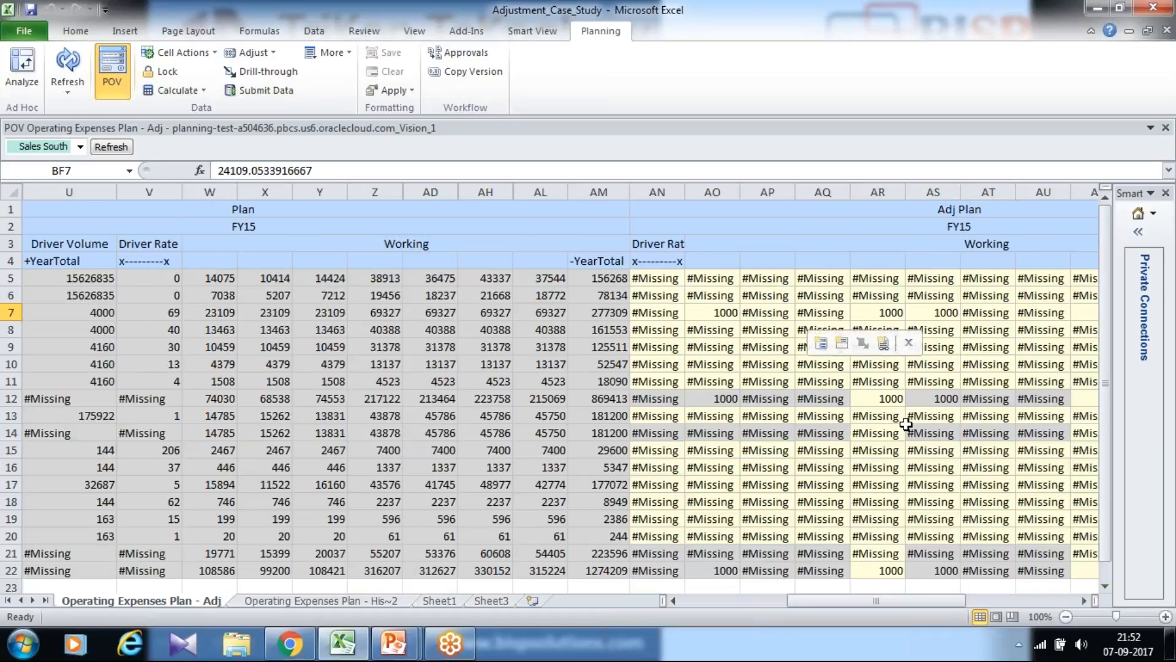
drag(876, 603, 980, 608)
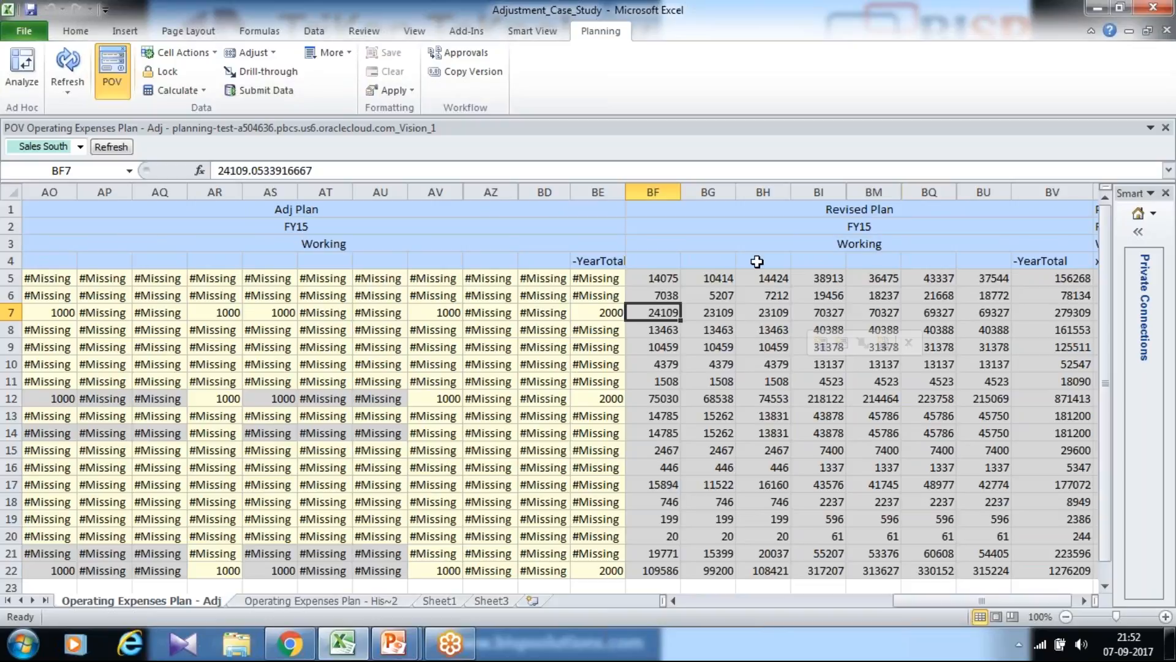
drag(674, 280, 674, 347)
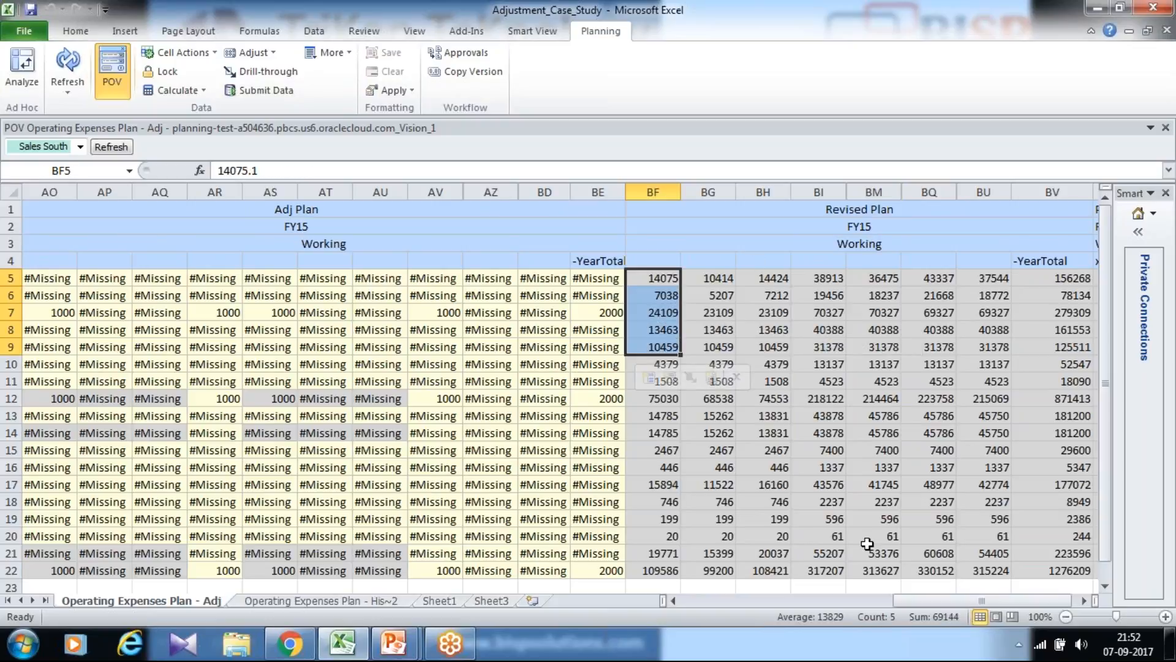
drag(900, 603, 728, 598)
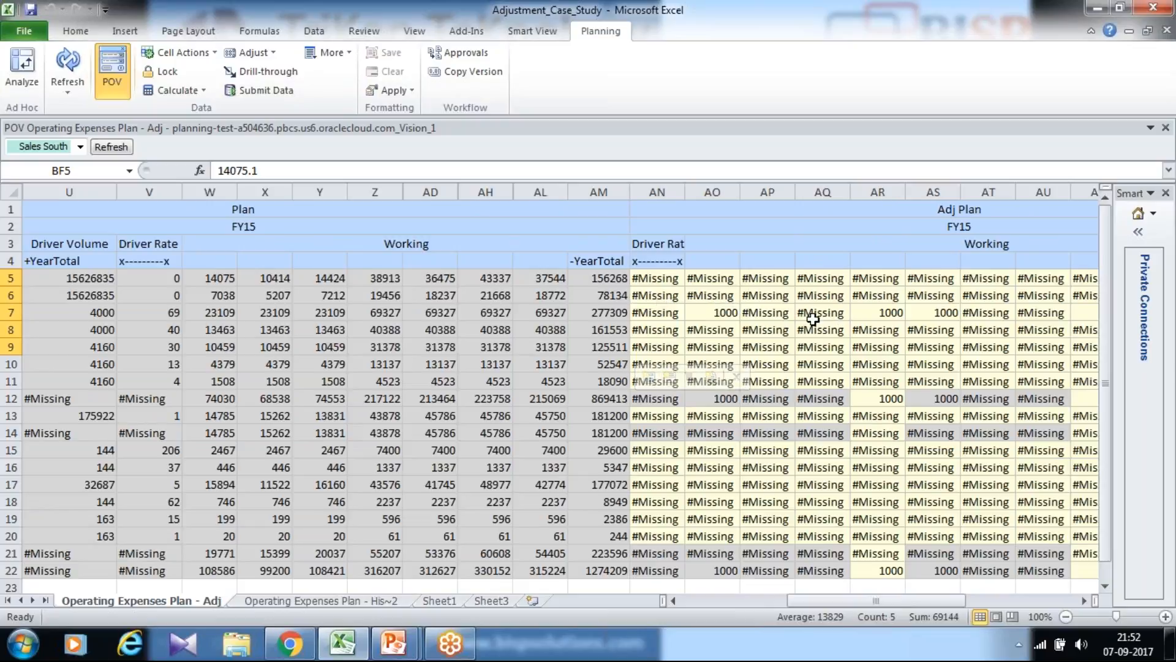
Switch to the PowerPoint slide show on operating expense adjustments and end it.
click(393, 643)
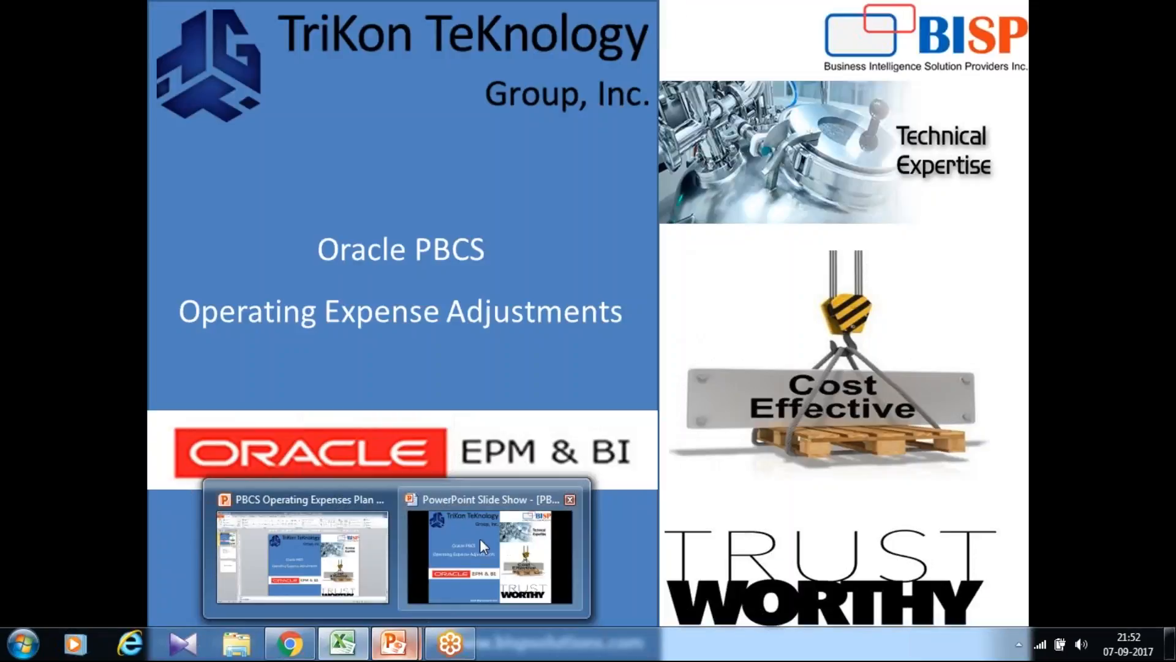
click(480, 539)
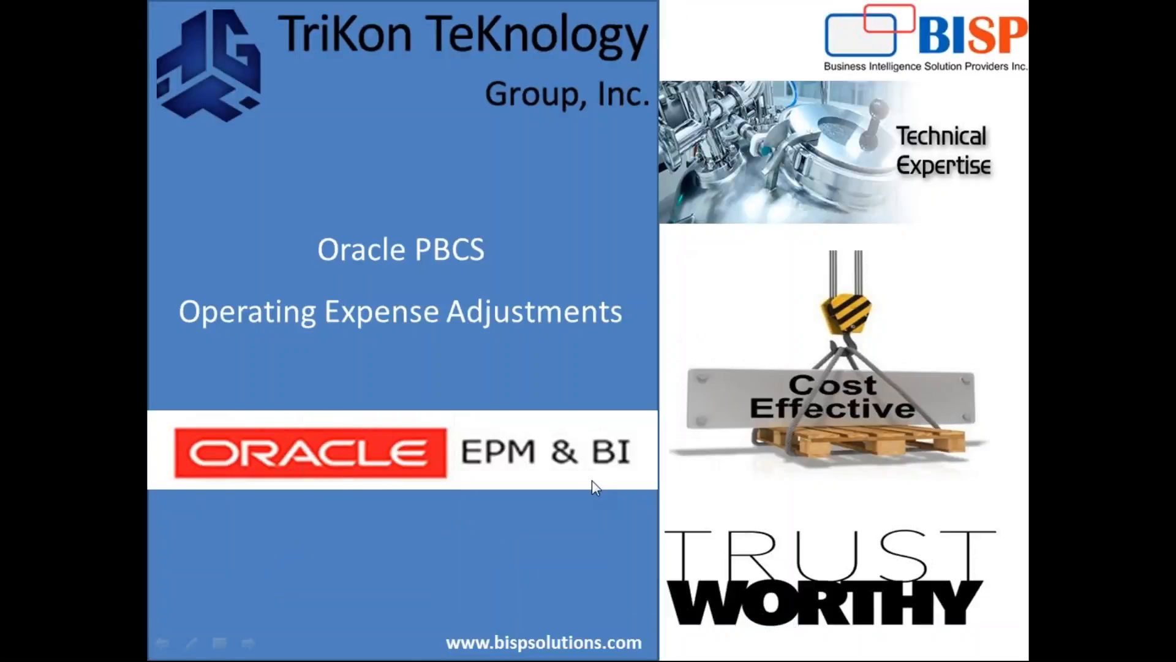
key(Escape)
Switch to Planning and Budgeting Cloud in Chrome and examine the substitution variables, including ForVersion and CurVersion.
click(293, 652)
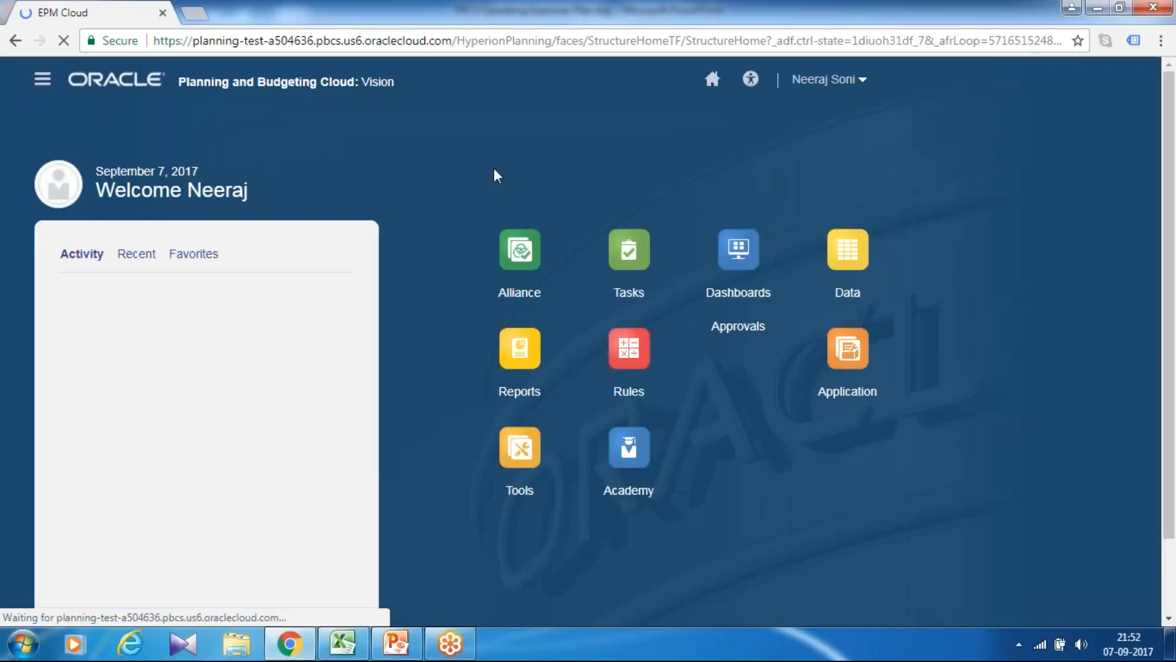
click(172, 79)
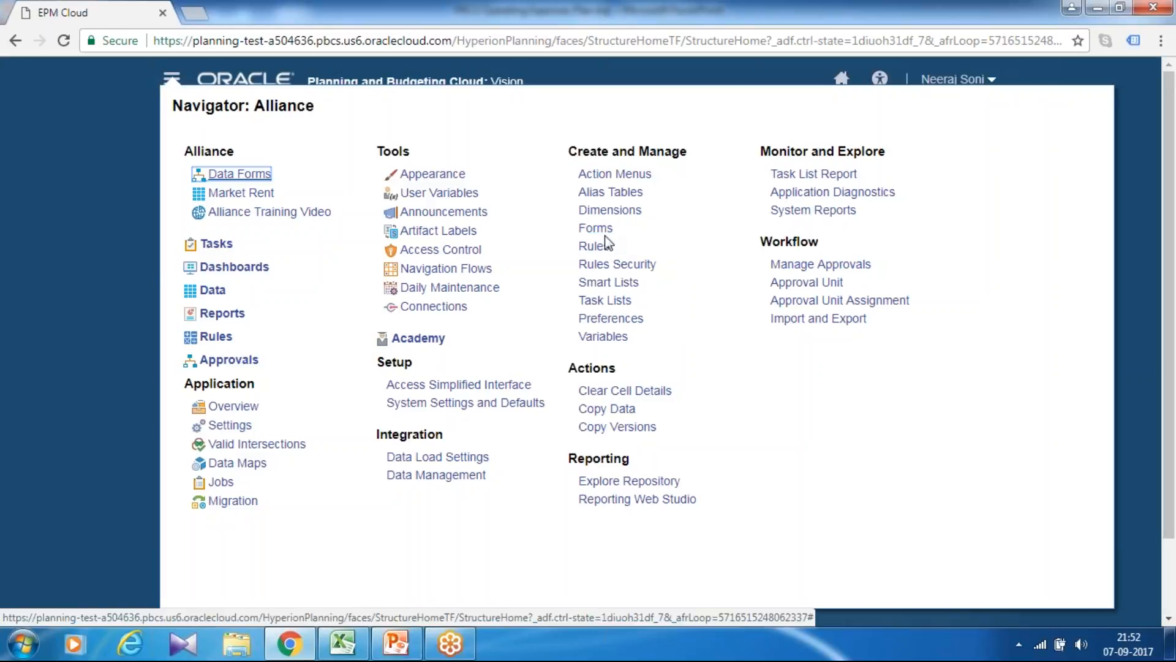
click(601, 336)
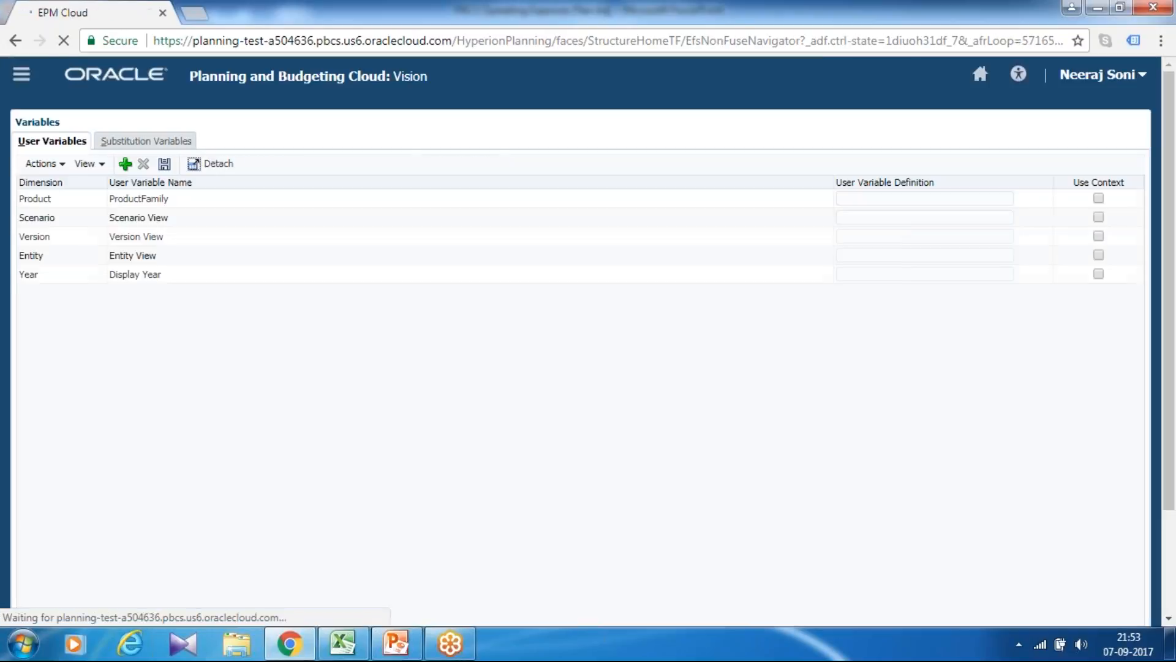
click(150, 142)
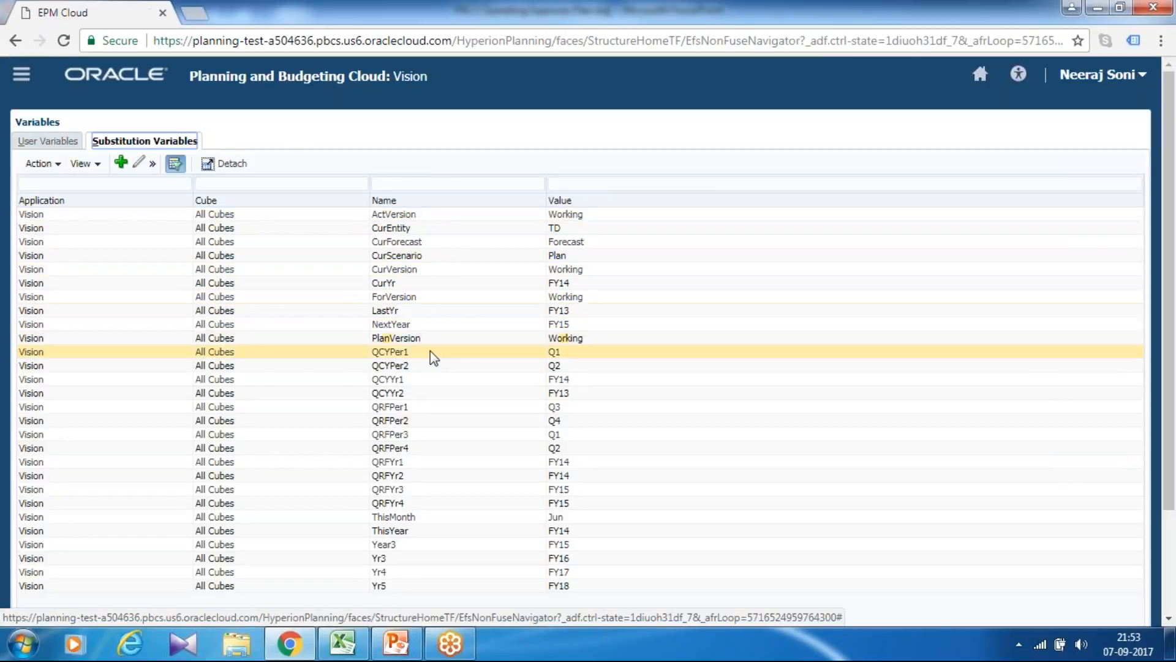
click(437, 298)
scroll(436, 298, down, 2)
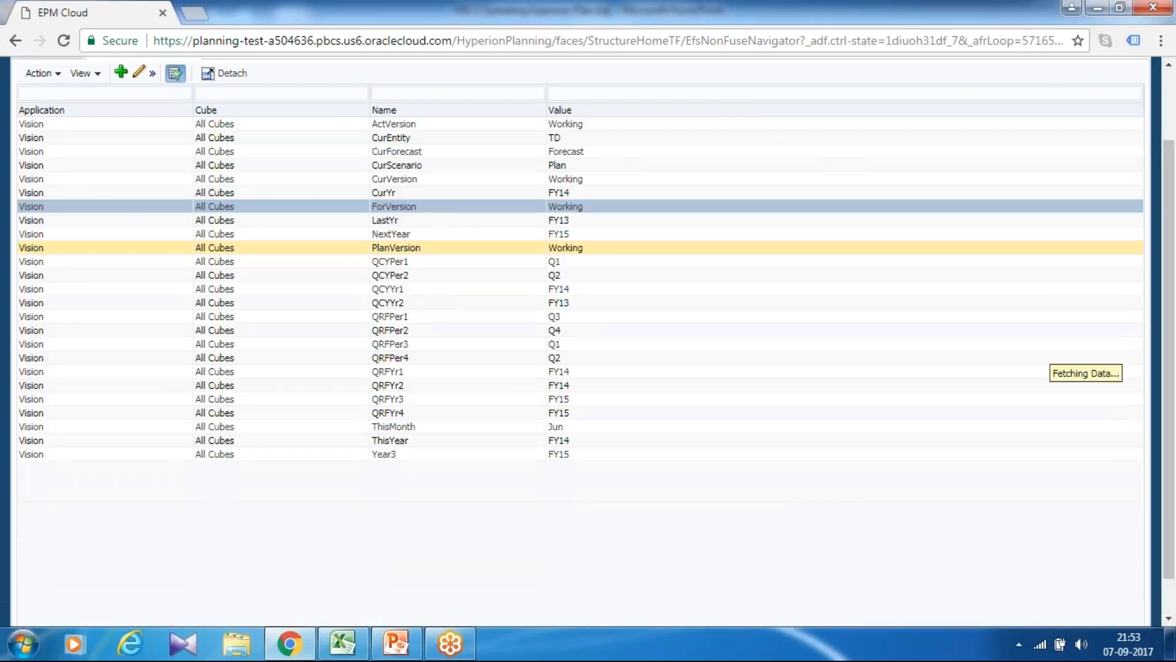
click(447, 177)
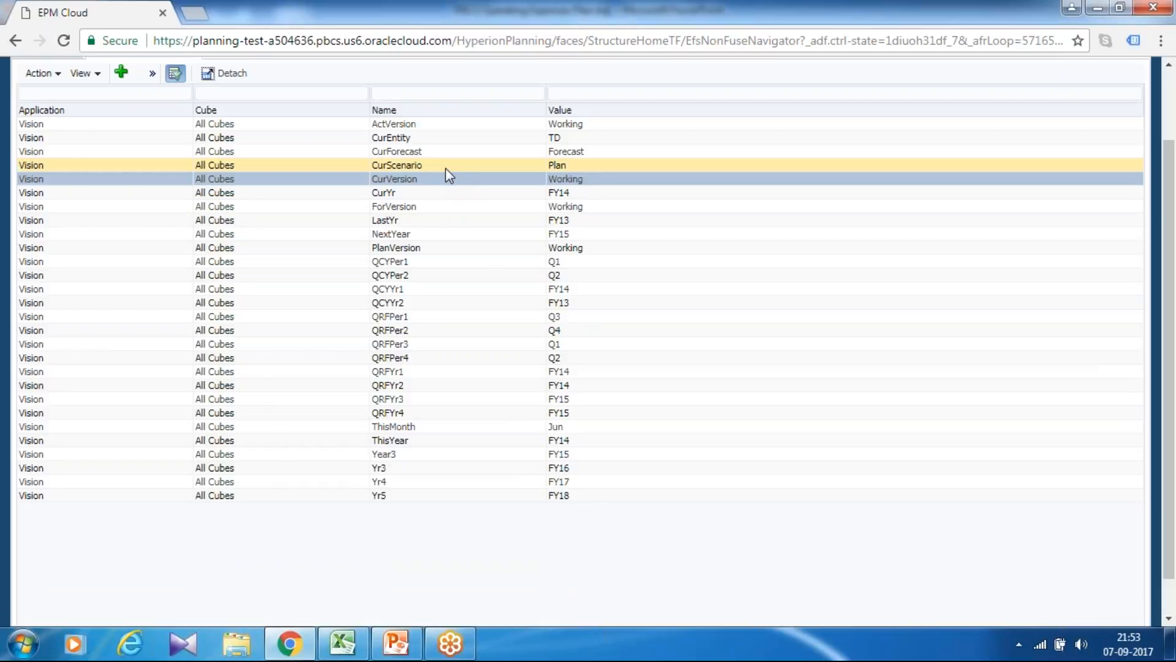
scroll(445, 184, up, 2)
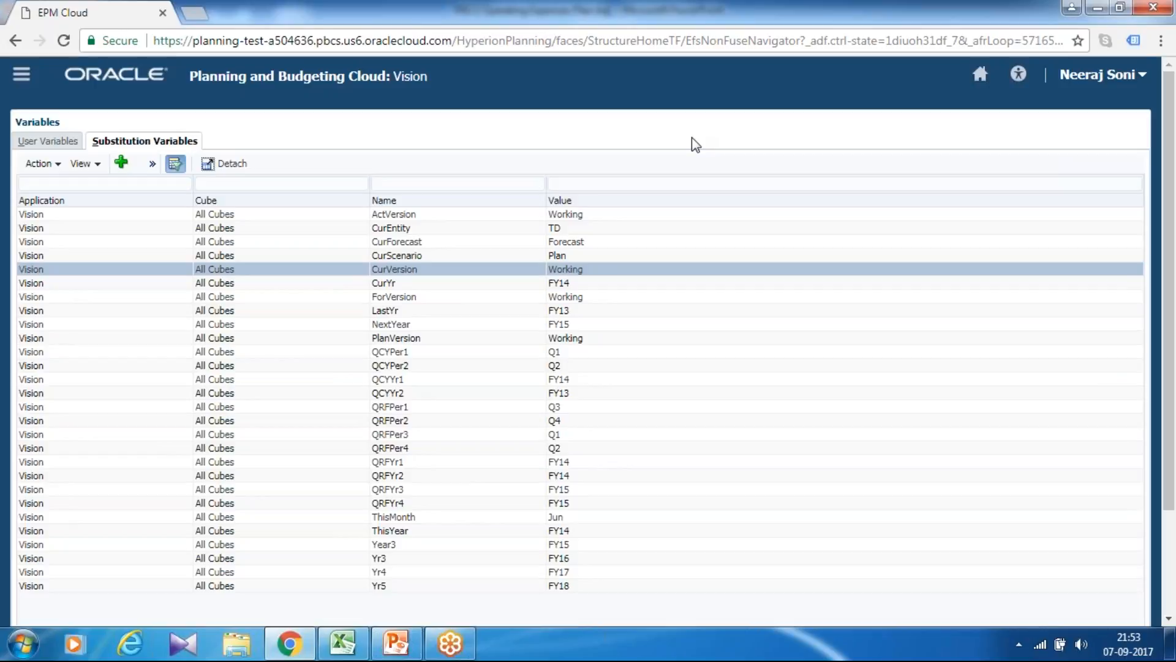
Open the rules in Calculation Manager and expand the Vision planning application down to the contents of Plan1.
click(21, 74)
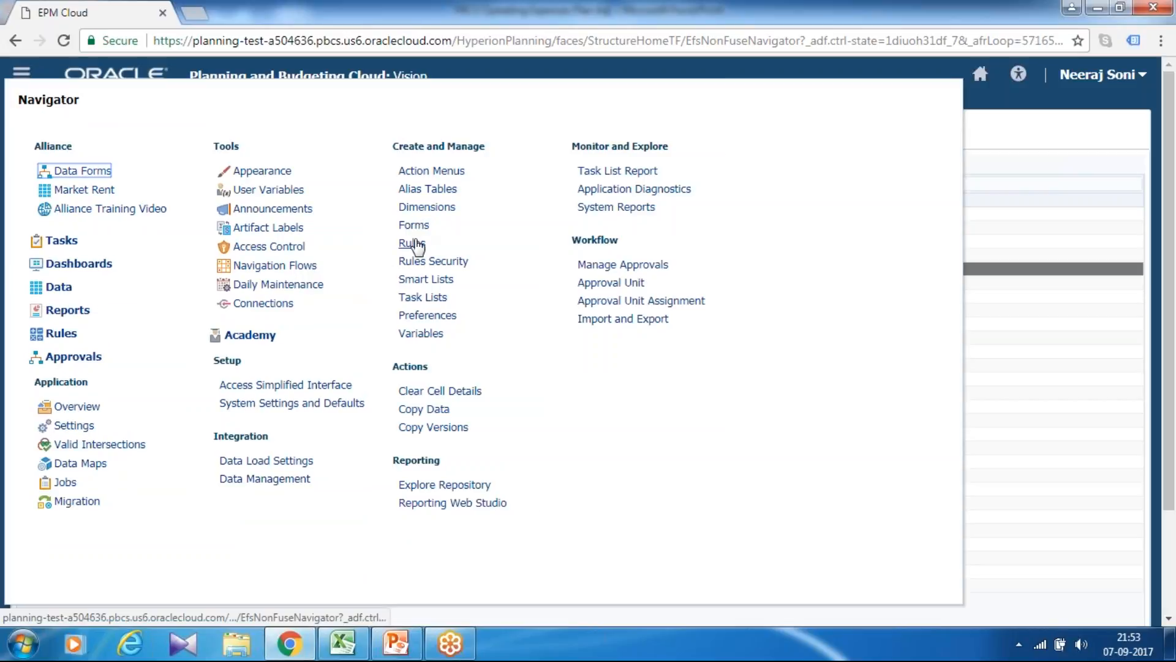
click(412, 242)
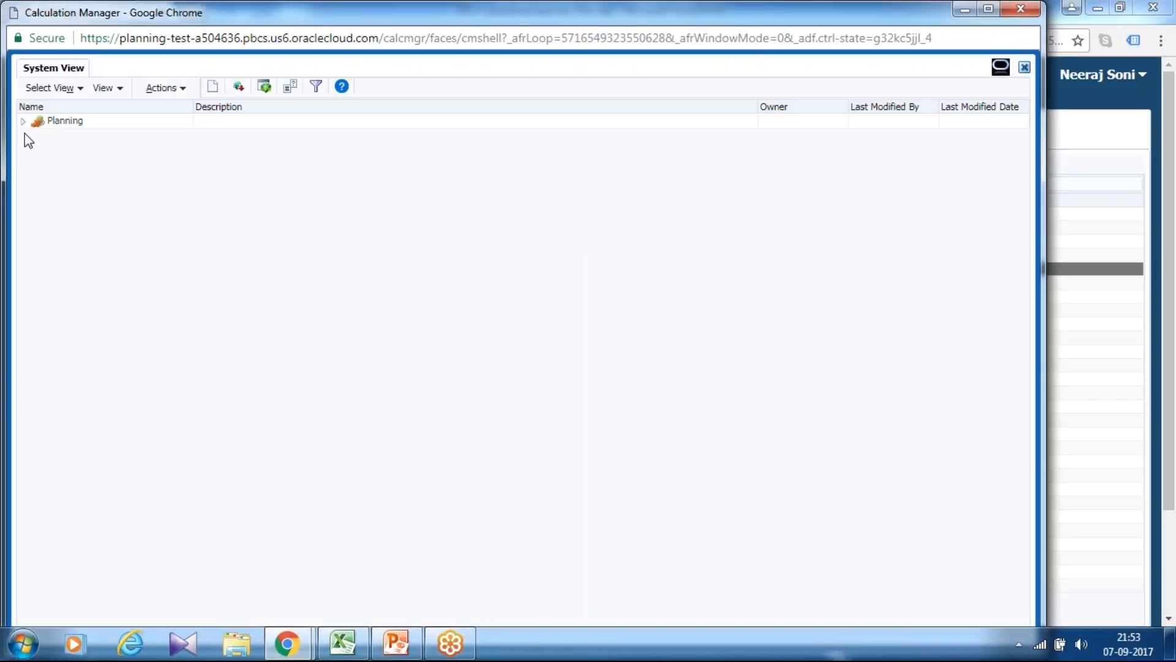
click(24, 121)
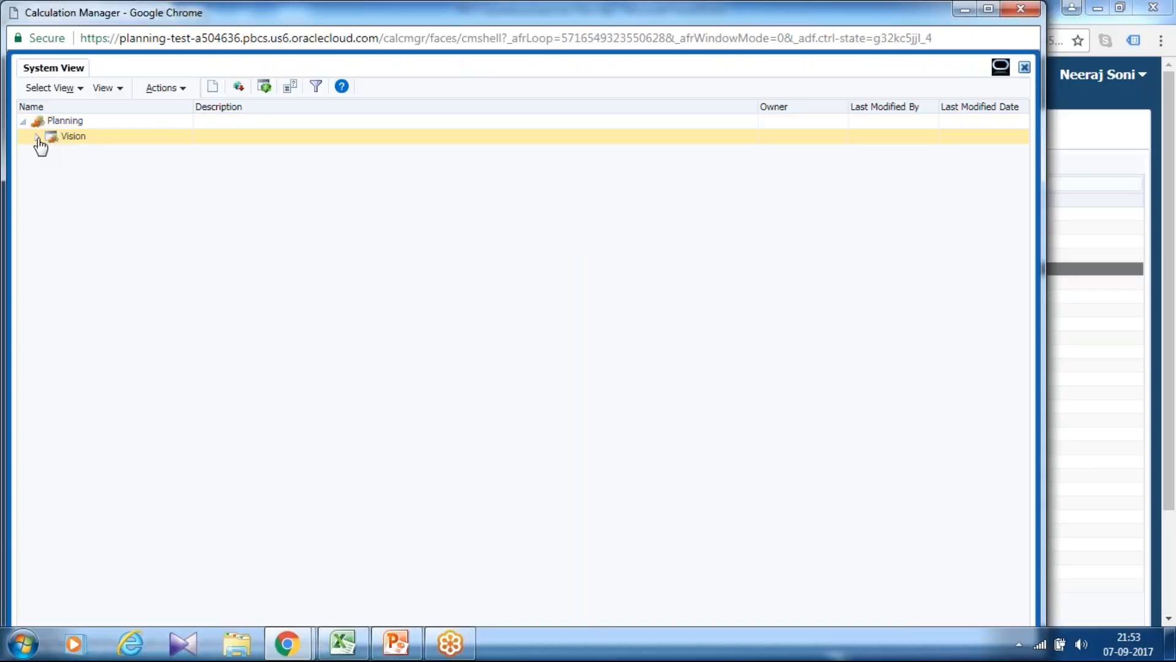
click(37, 137)
click(51, 168)
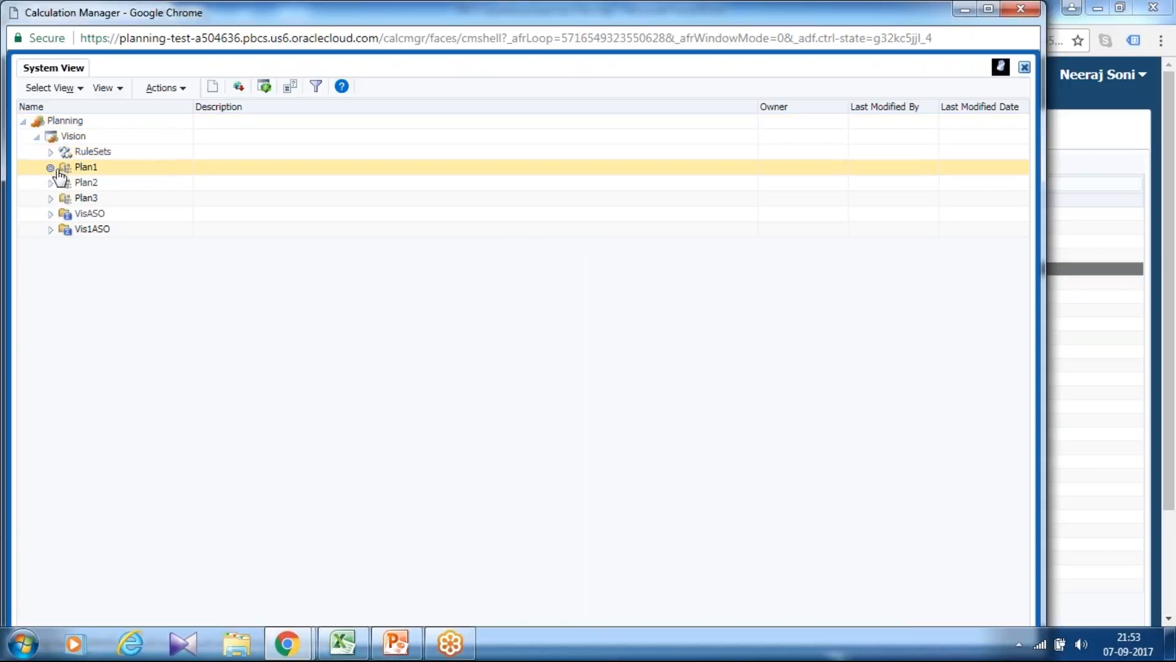
Create a new rule in the Plan1 cube of Vision, named "Test Operation Exp Adjusment V1".
click(93, 169)
right_click(93, 172)
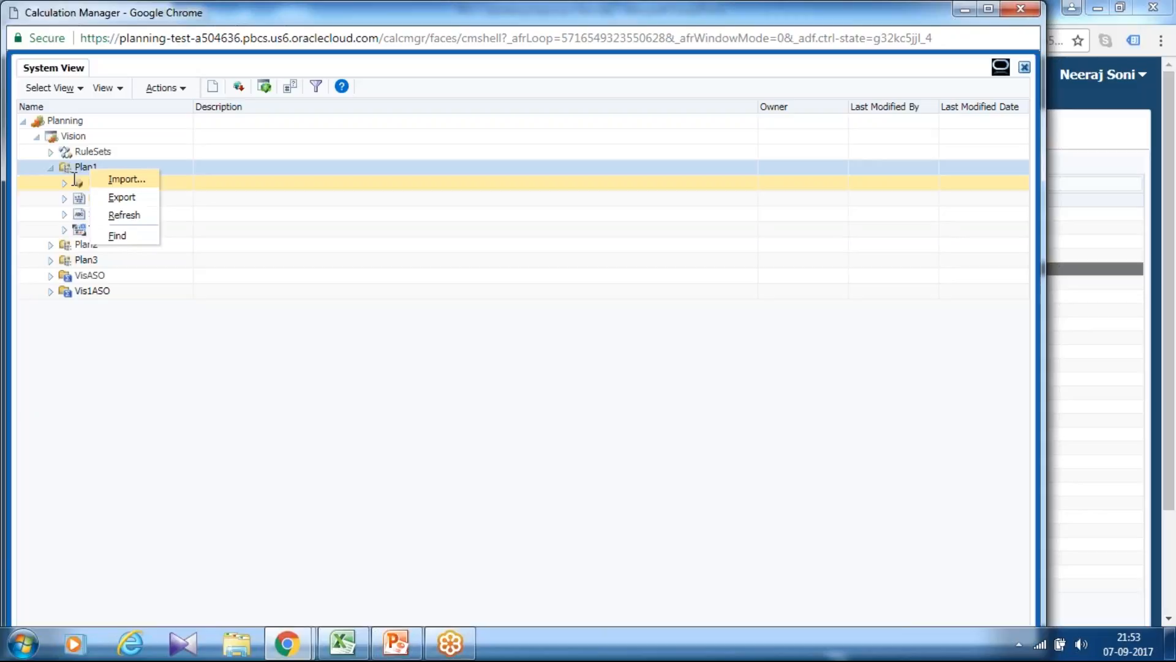
click(74, 179)
right_click(74, 178)
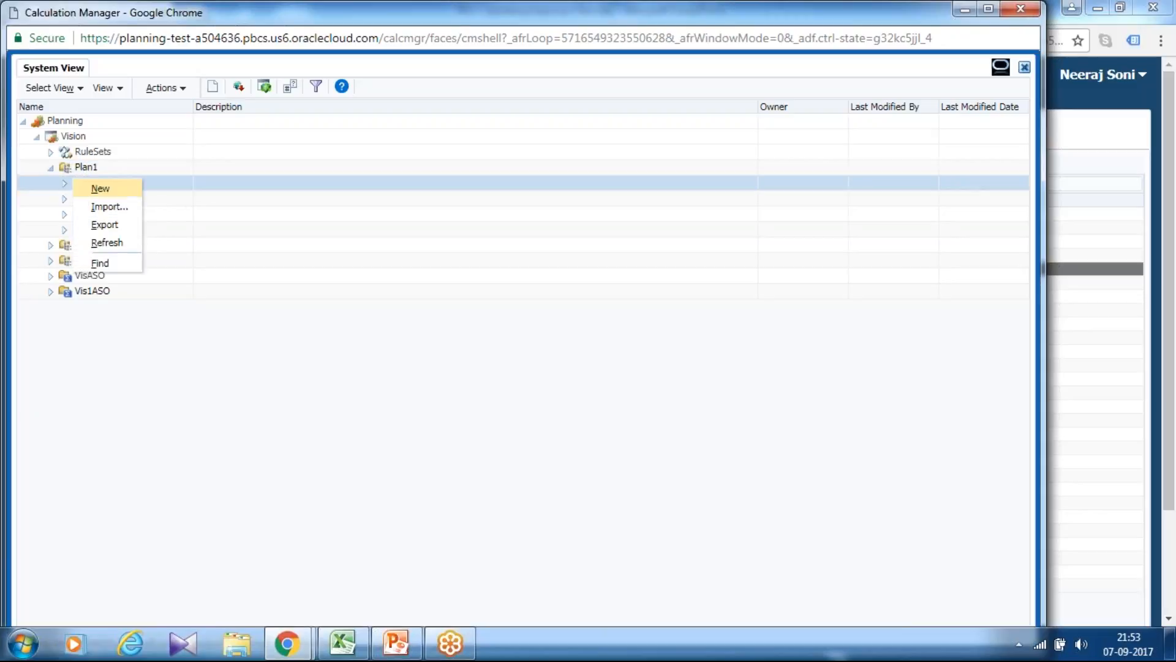
click(98, 185)
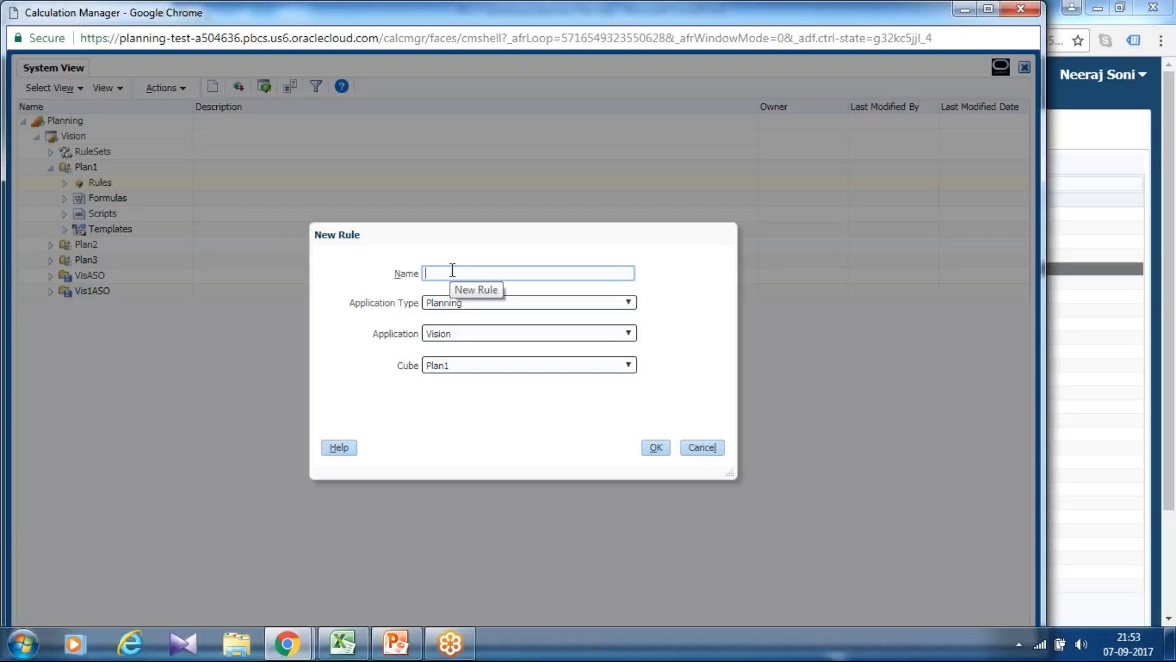
text(T)
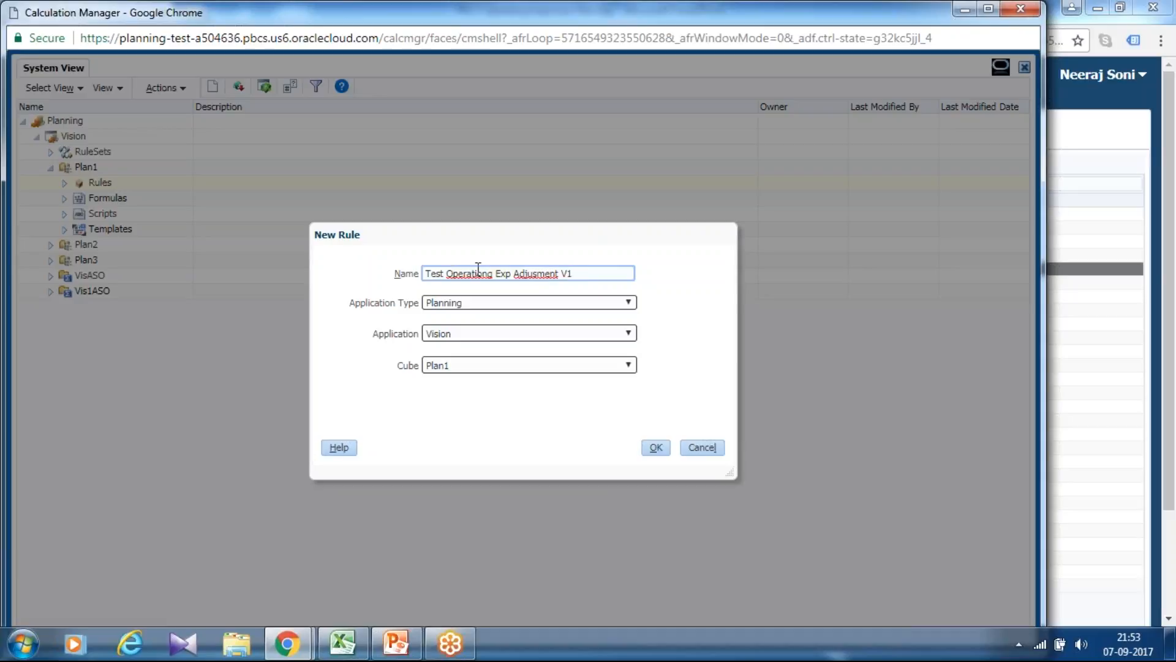
right_click(475, 270)
click(494, 283)
click(656, 448)
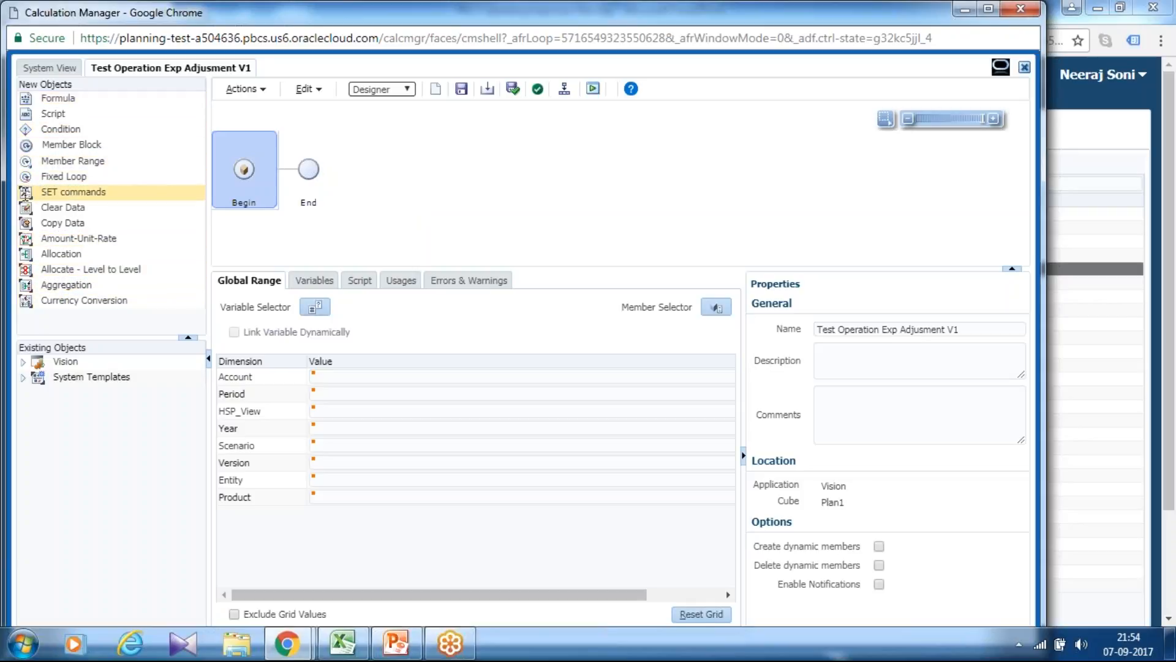
Expand Vision and System Templates among the existing objects and examine the available templates, including SET commands.
click(19, 377)
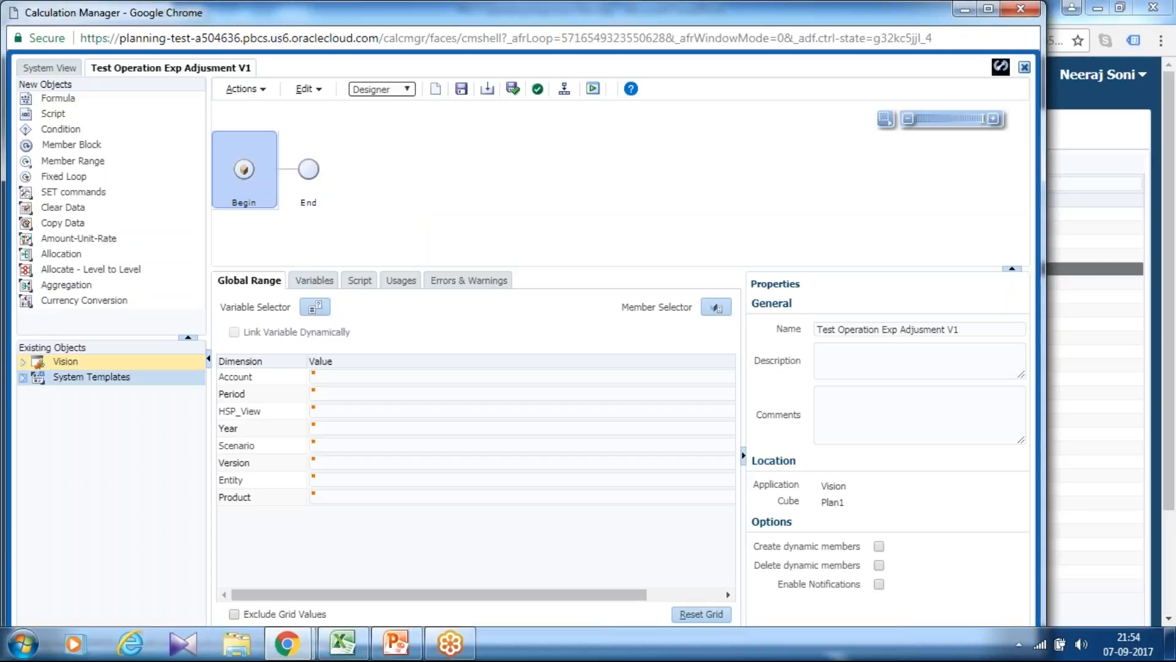
click(23, 361)
click(23, 425)
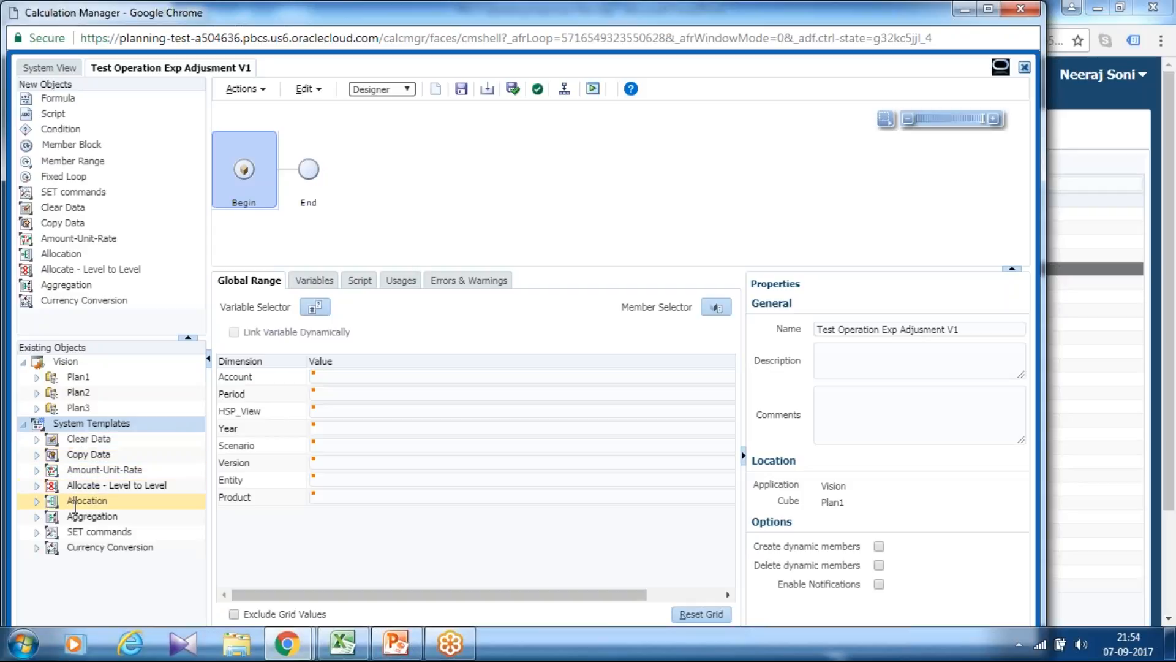
click(78, 532)
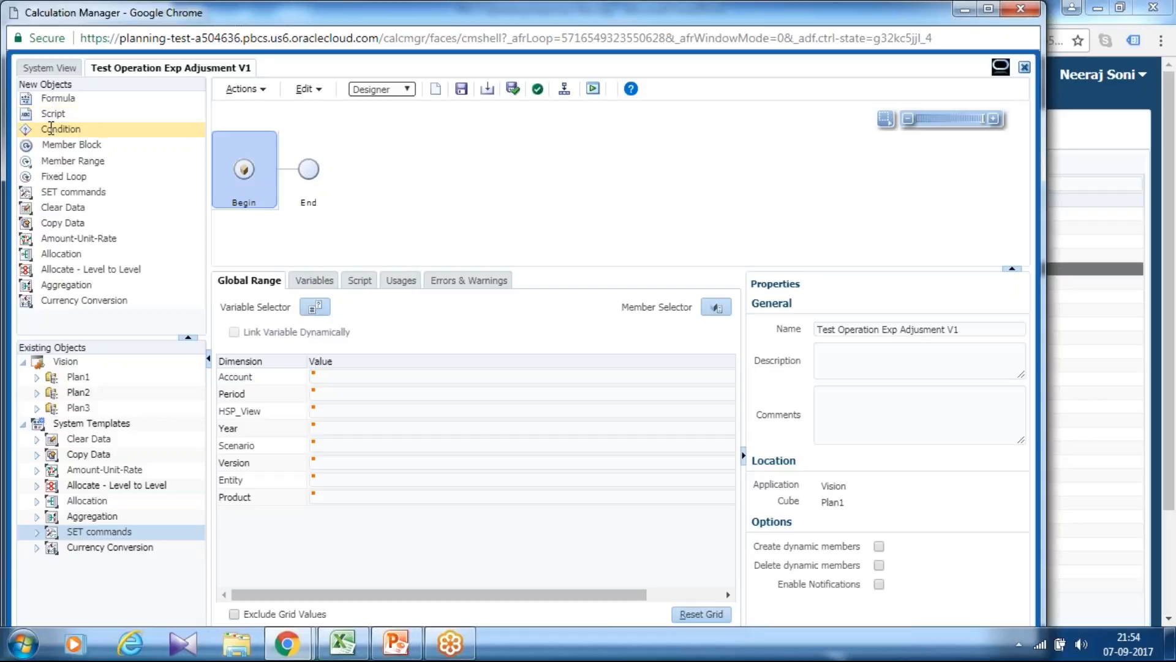
Add a SET commands object between Begin and End, with AGGMISSING set to "Consolidate #MISSING values in the database", and save its wizard data.
drag(74, 191, 288, 178)
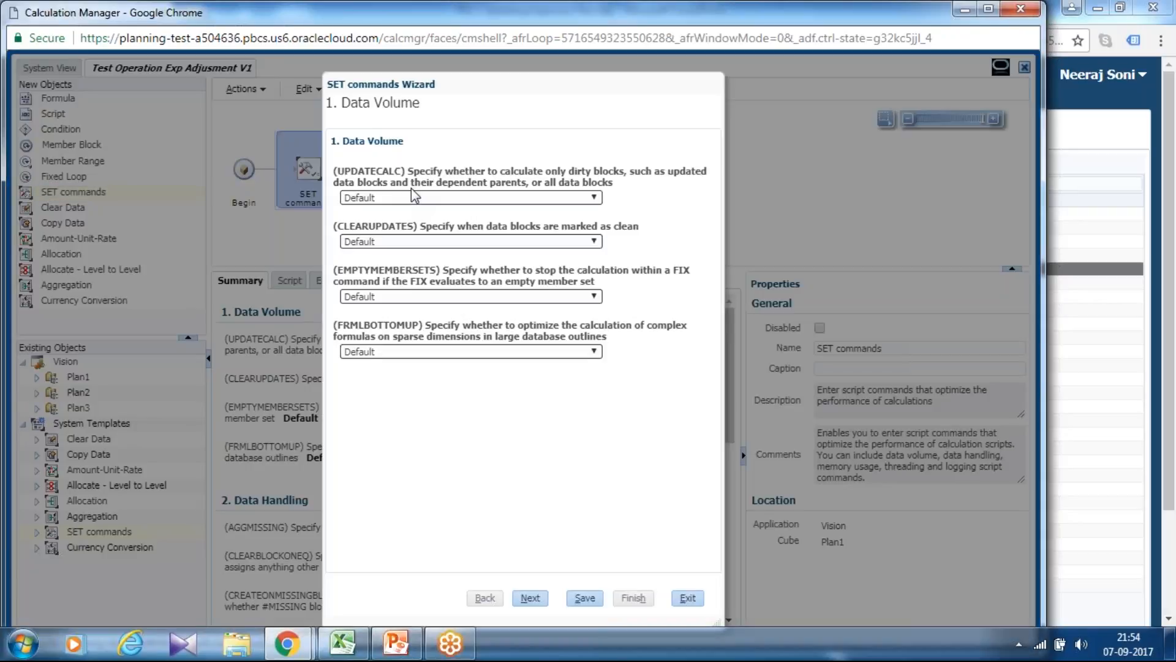
click(532, 598)
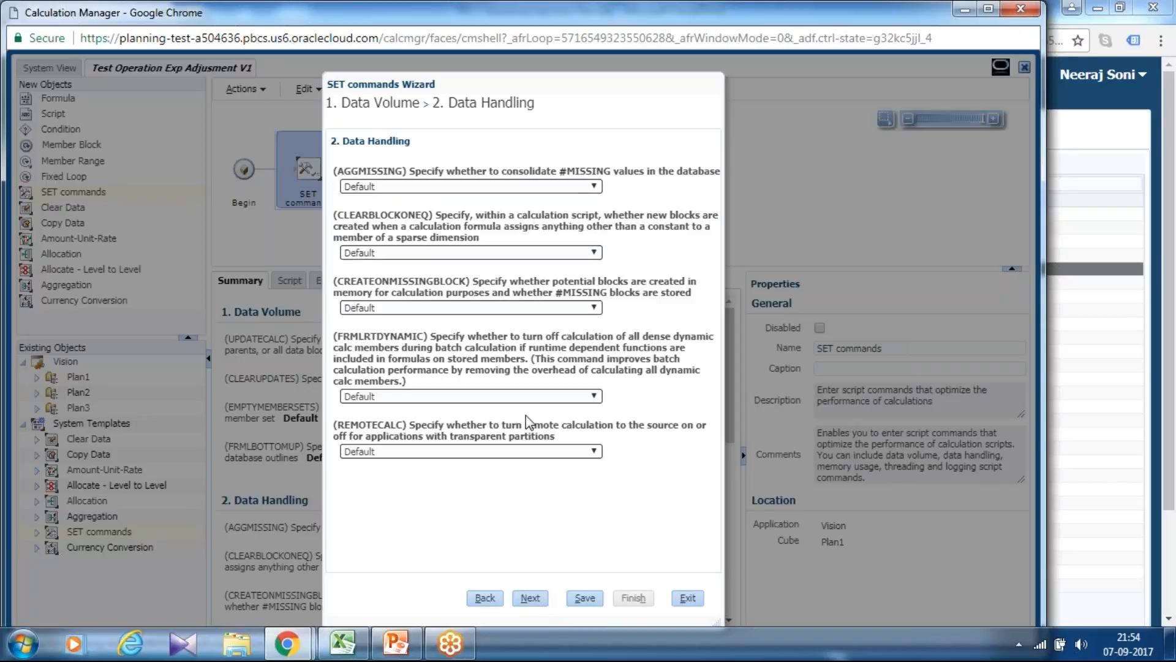
click(484, 185)
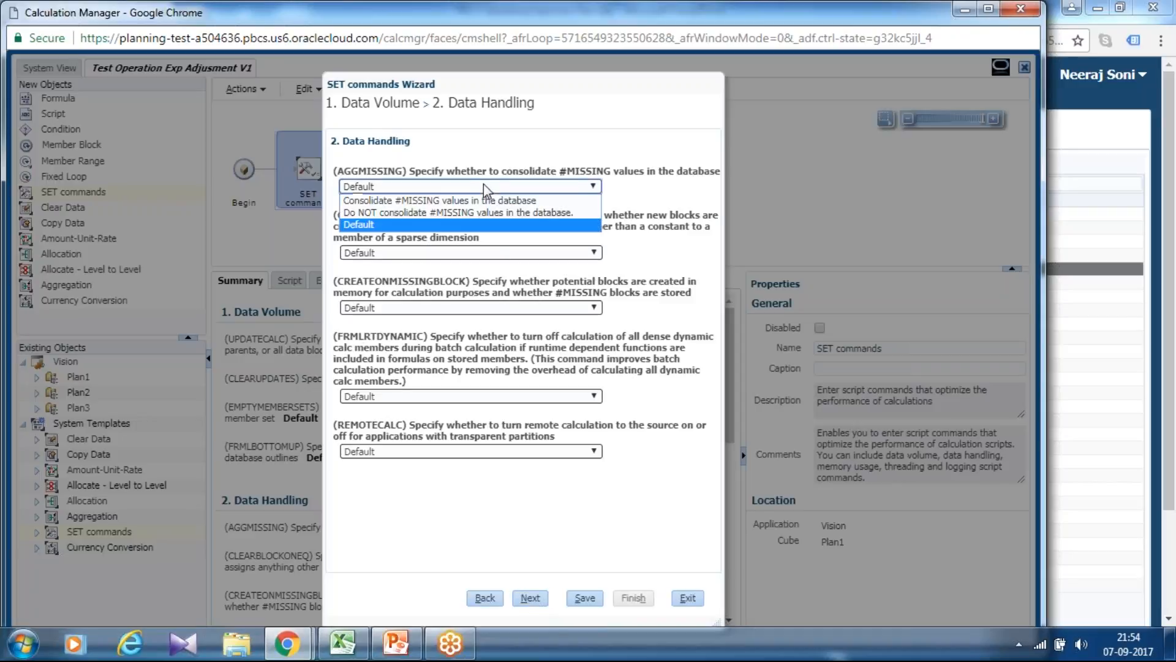
click(443, 203)
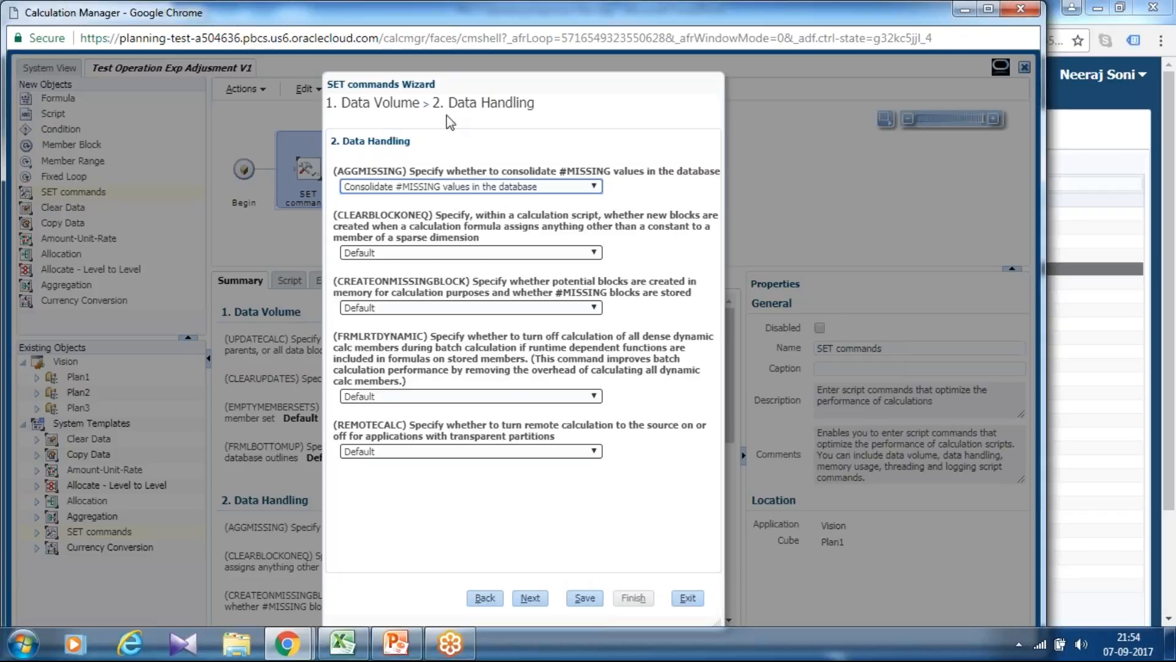
click(579, 598)
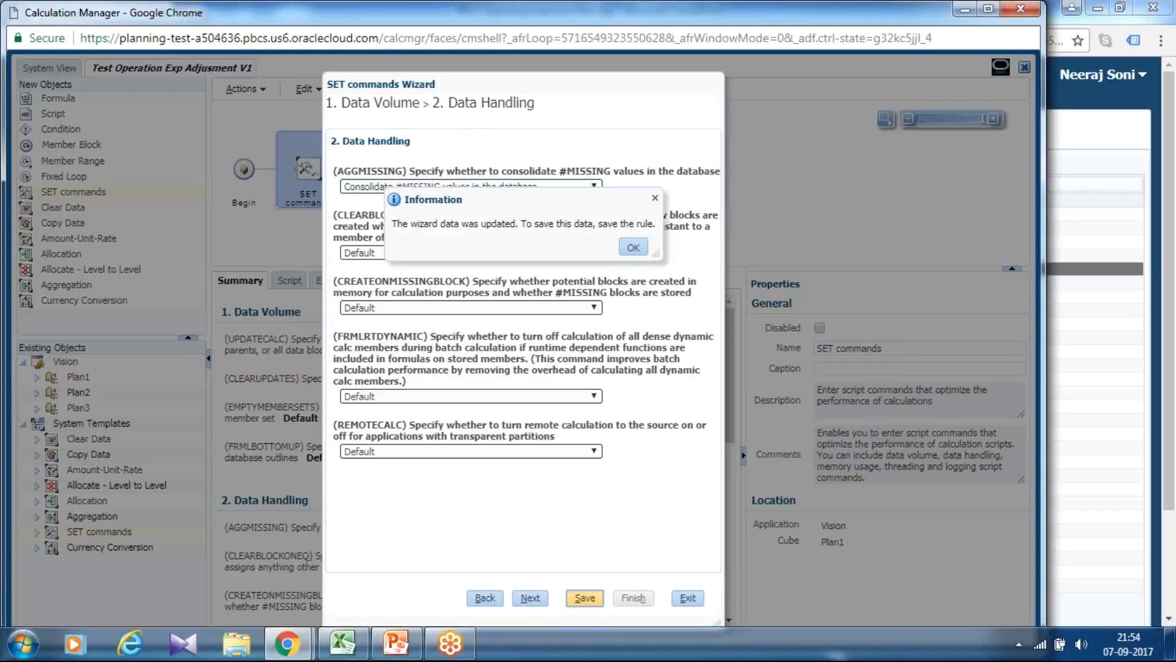
click(633, 249)
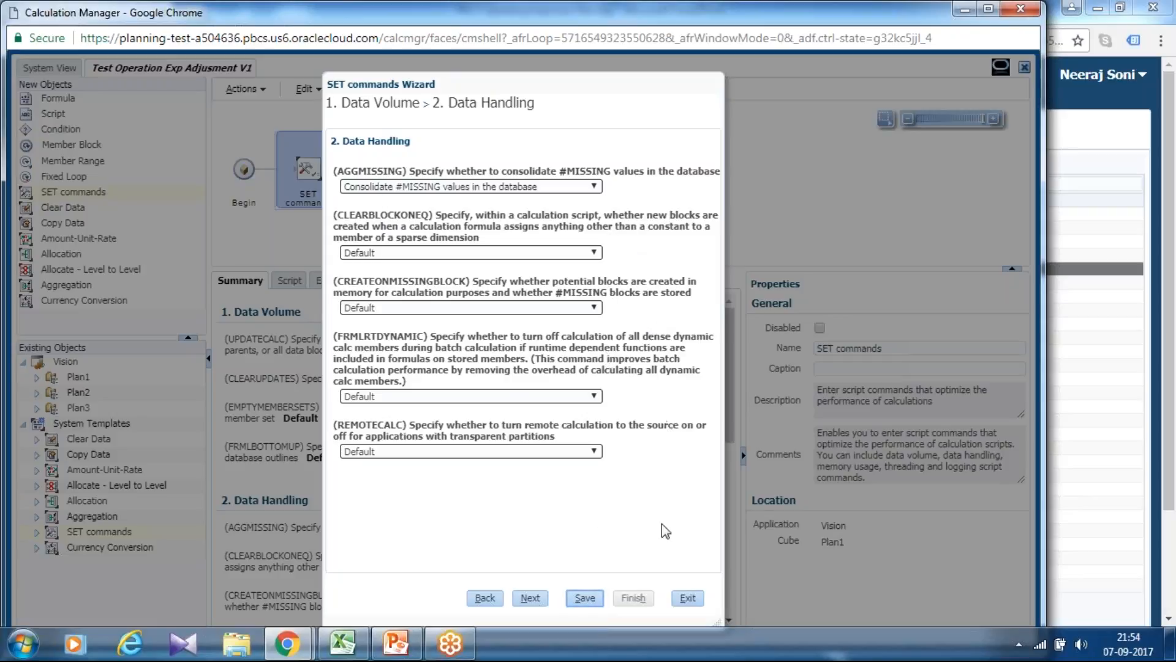
click(673, 598)
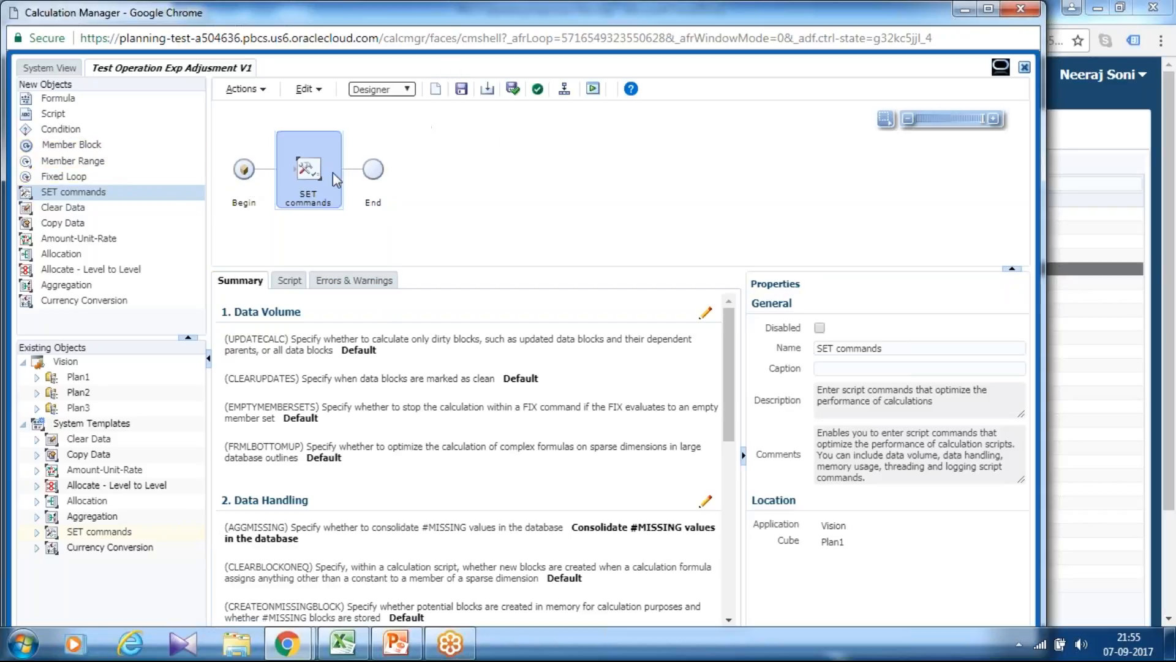
Find Notepad on the computer and switch to it with a blank document.
click(22, 640)
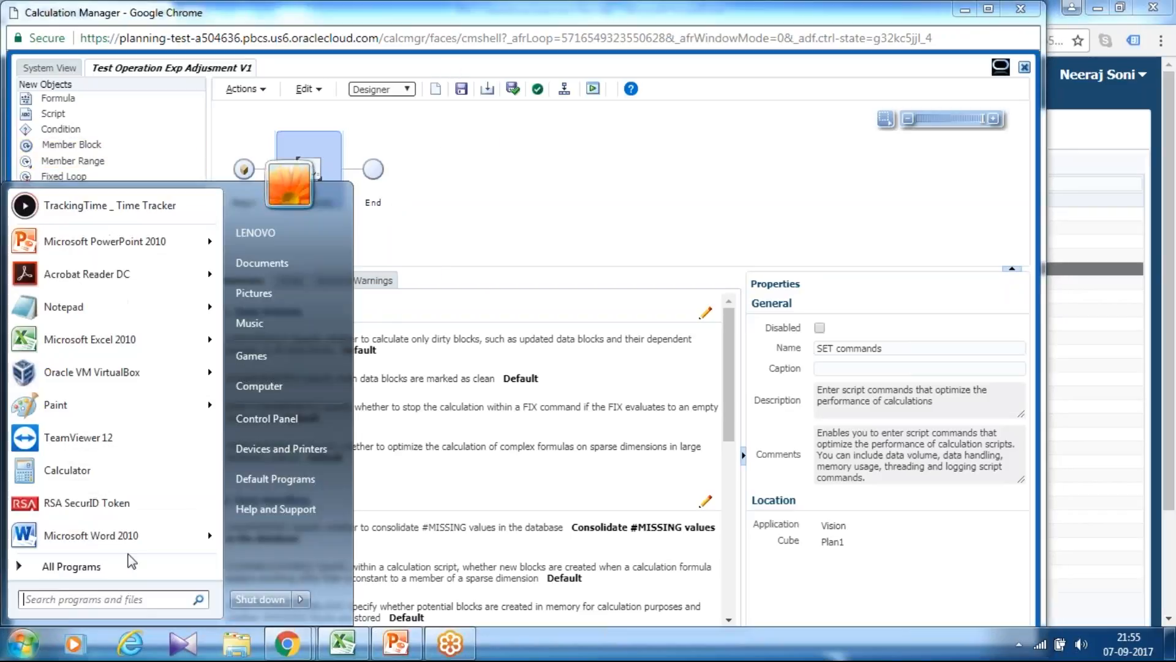
text(n)
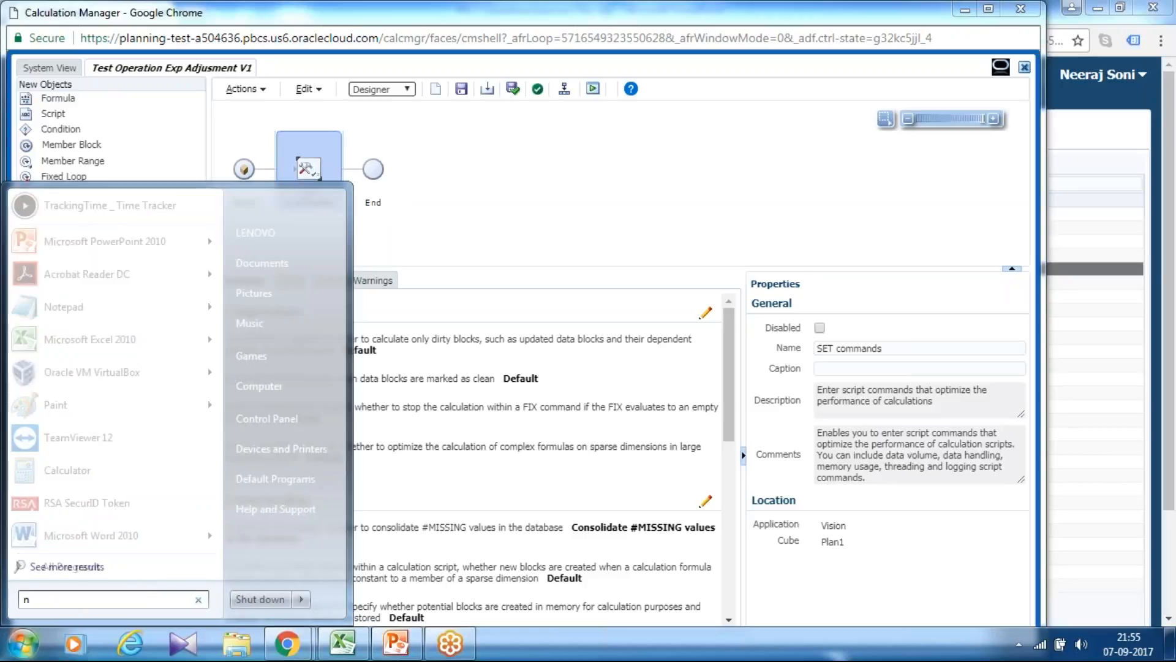
text(otepad)
key(Return)
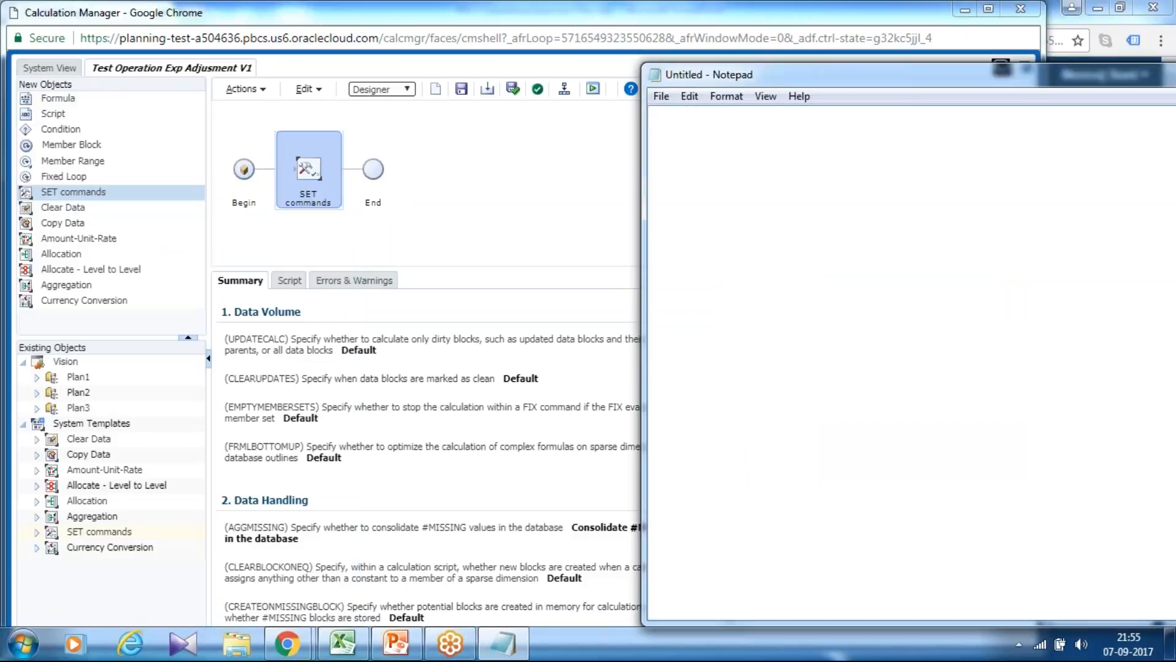
Write the adjustment formula as a note: Revised Plan = Plan+"Adj Plan".
text(Adj Plan+)
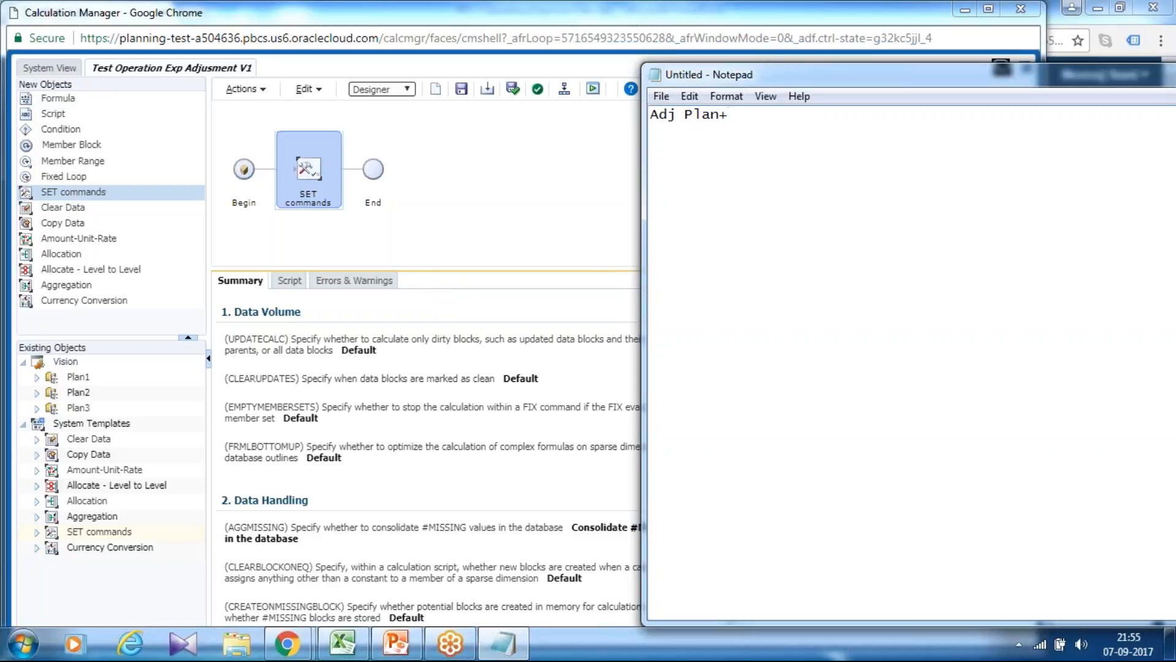
text(Revised Plan )
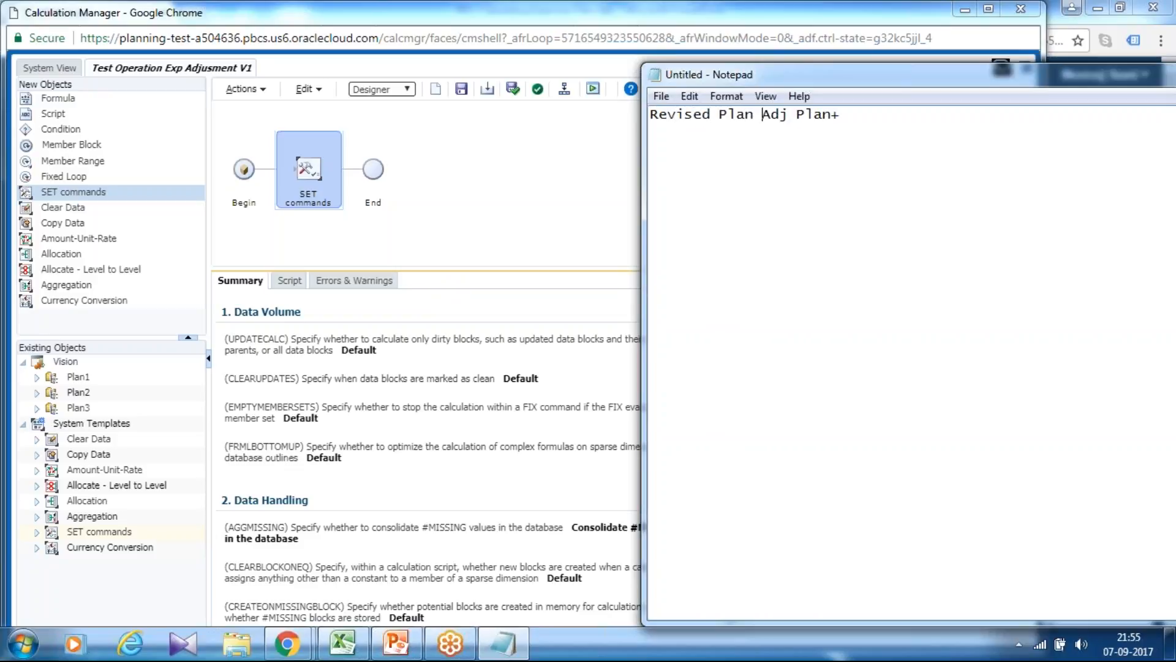
text(Plan+)
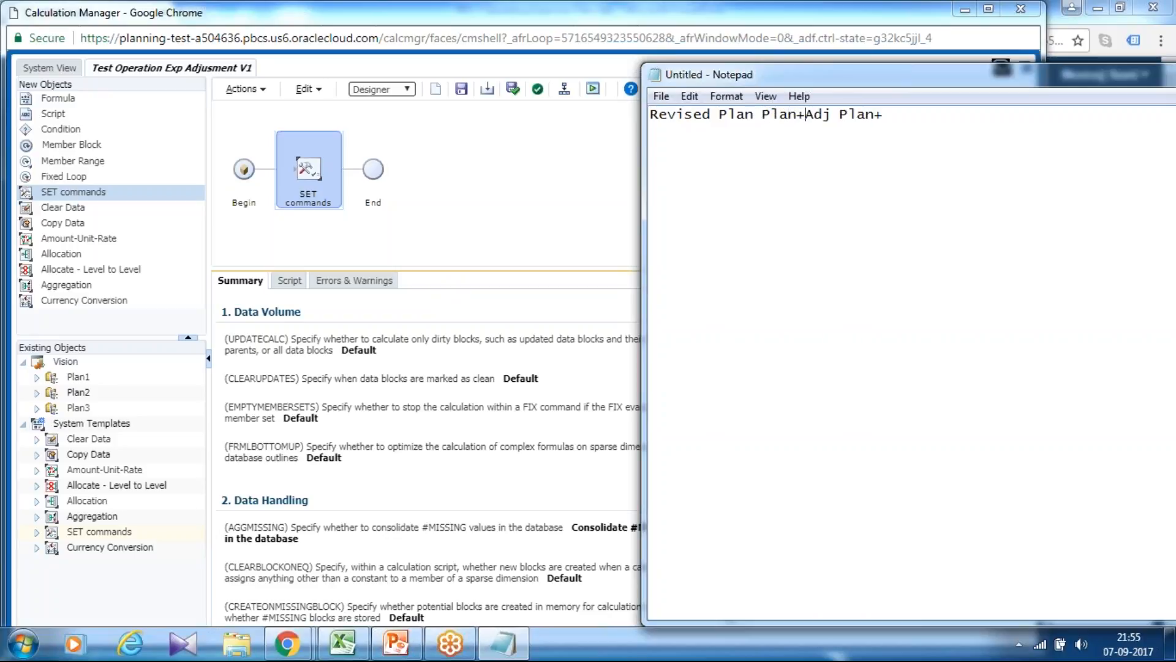
text("Adj Plan)
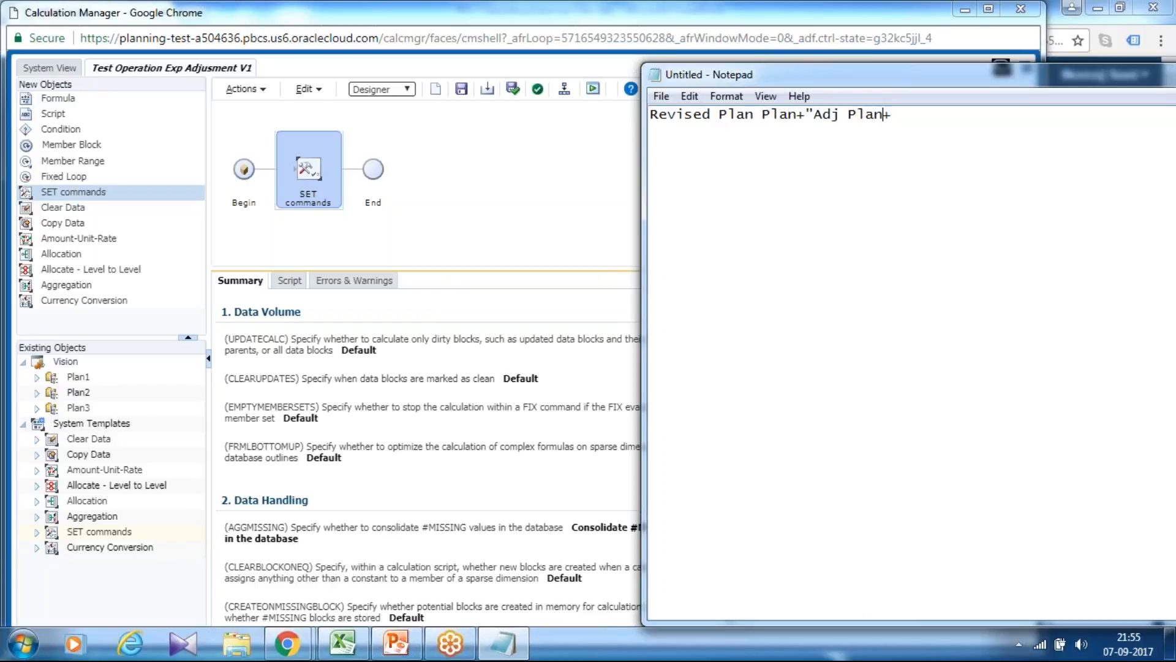
text(")
key(End)
text(=)
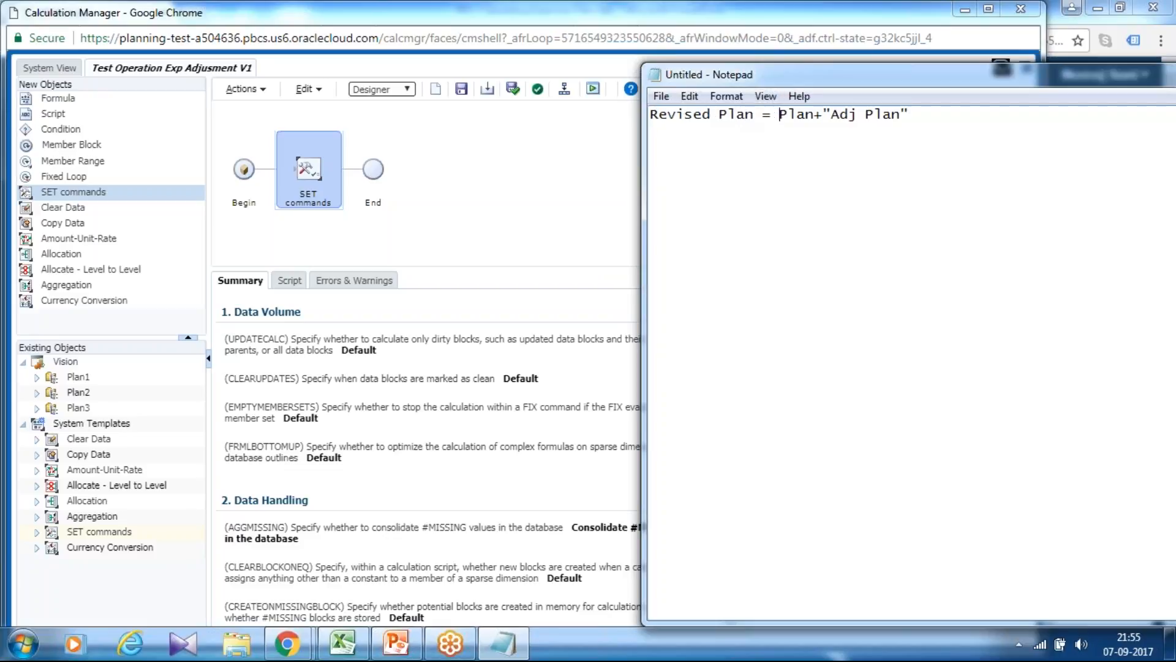
Return to Calculation Manager and insert a Member Range between the SET commands object and End, selecting it for editing.
click(63, 178)
click(63, 178)
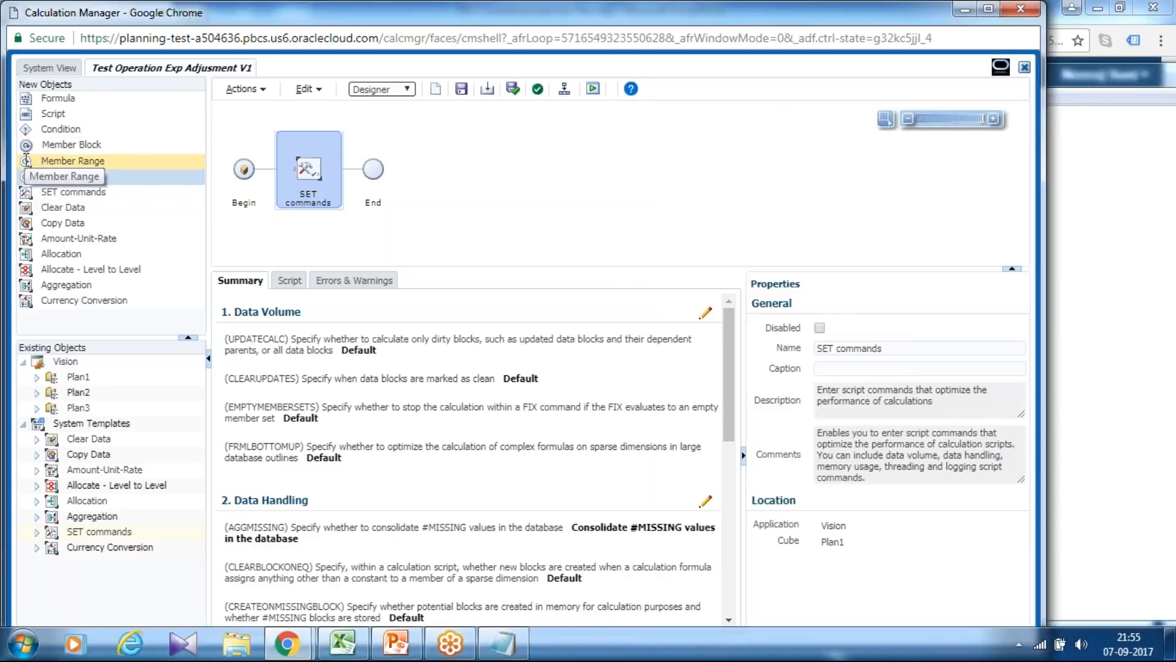
drag(31, 163, 355, 169)
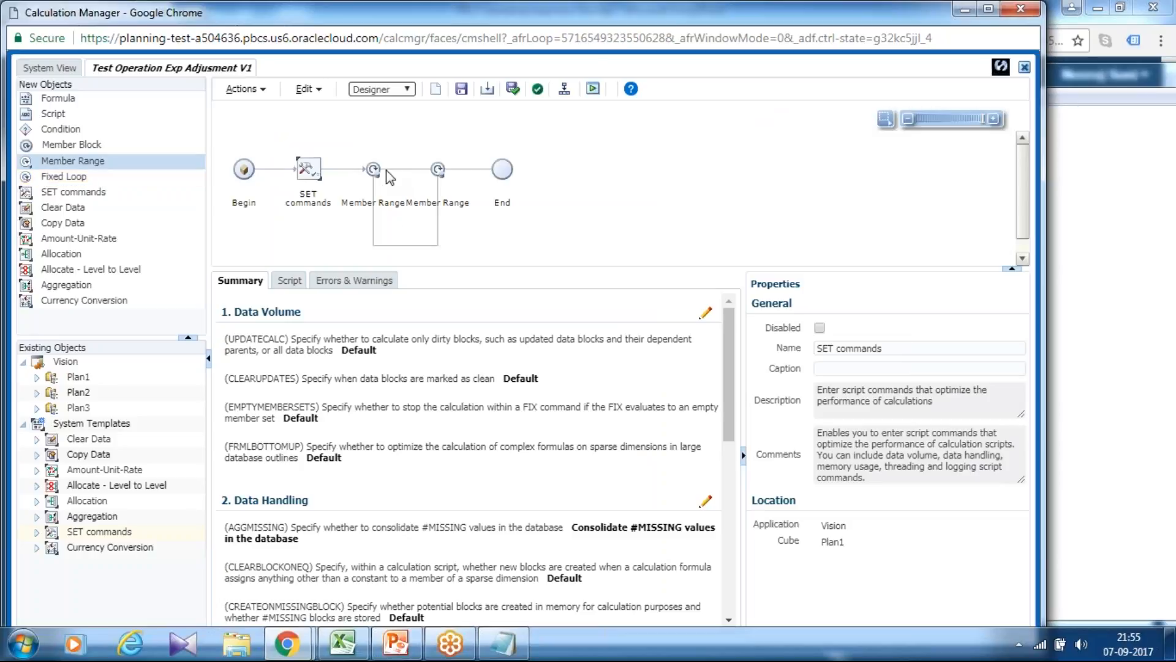
click(386, 170)
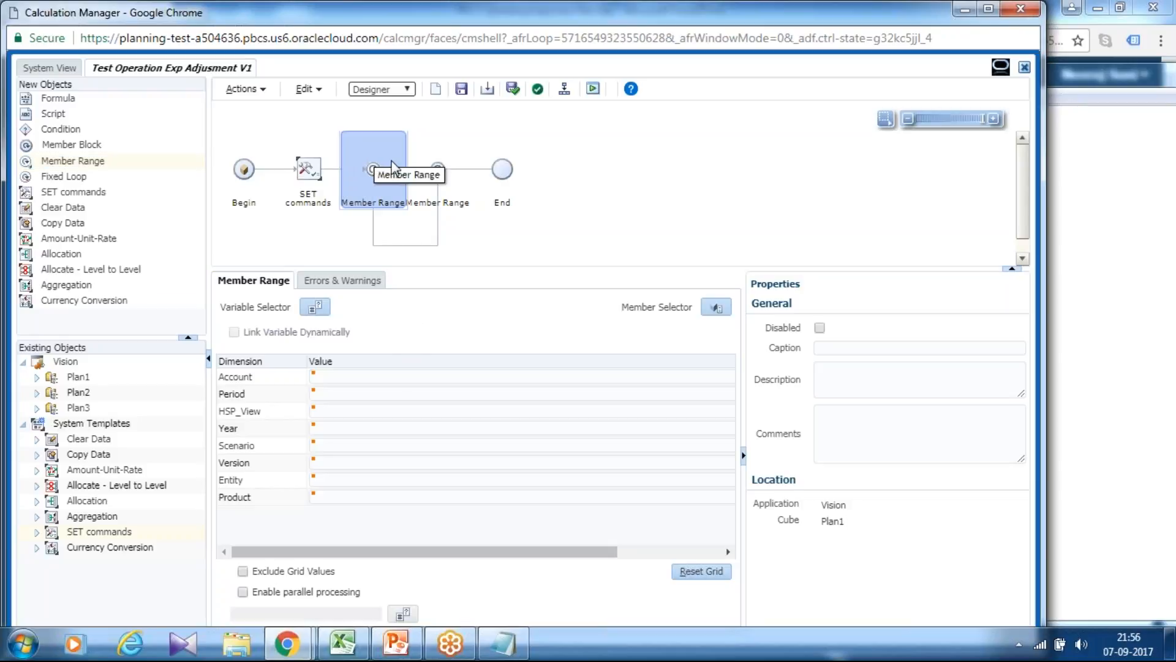
Open the member selection for the Member Range's Account dimension and search its members by name for OpeX.
click(540, 378)
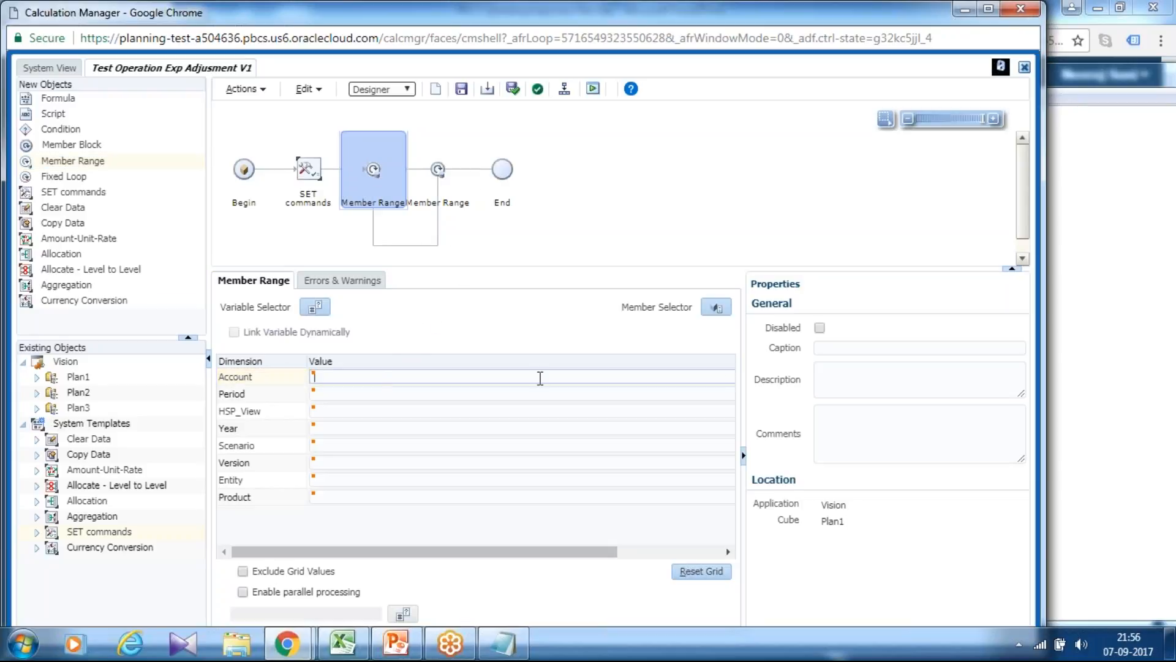
click(743, 455)
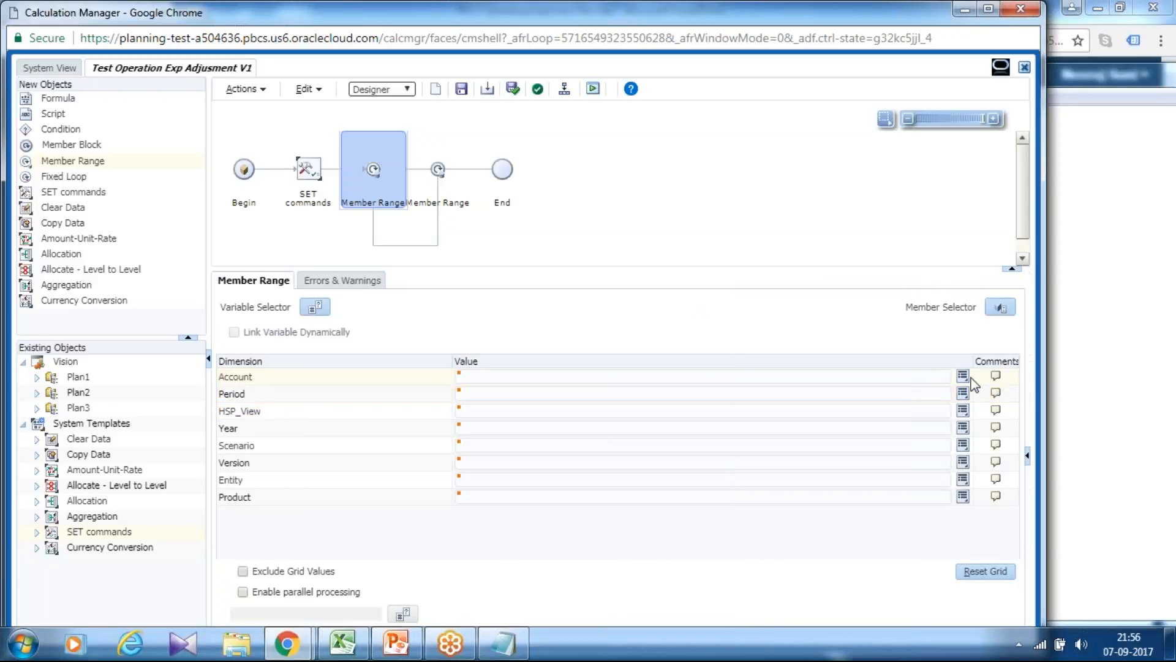
click(1001, 307)
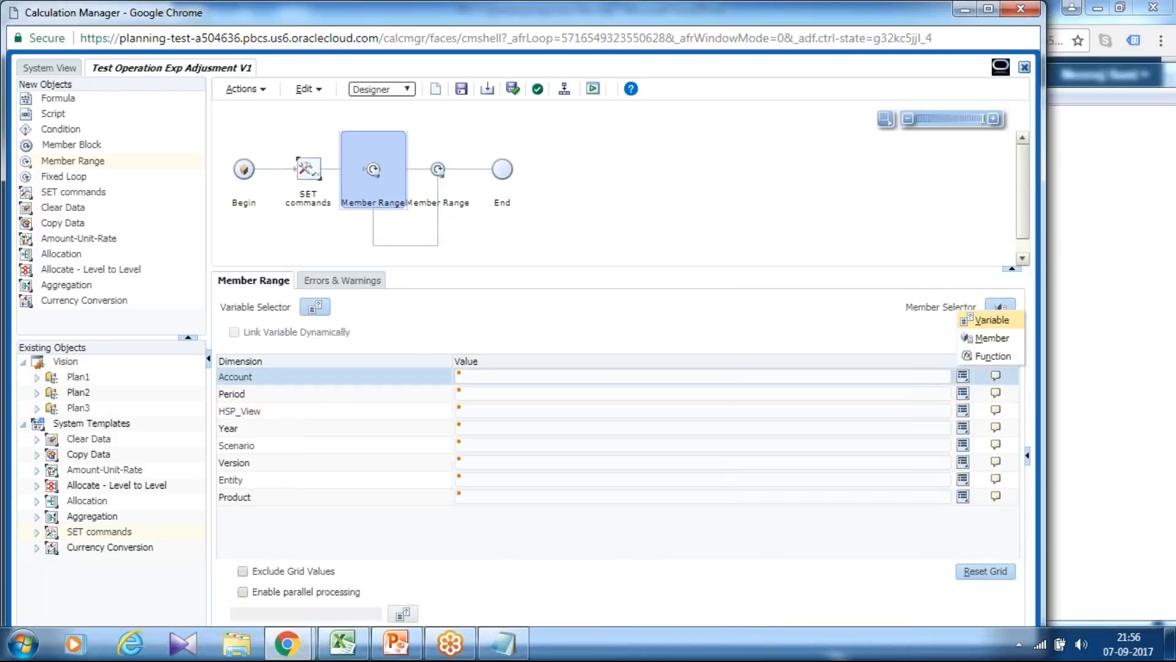
click(992, 337)
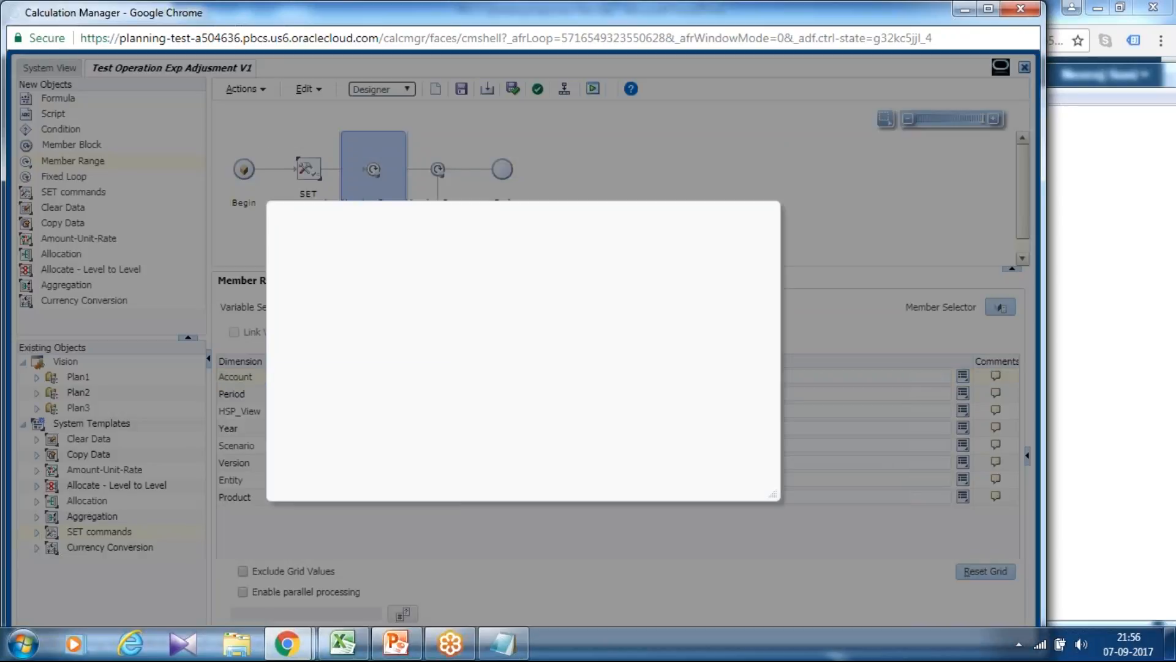
click(345, 256)
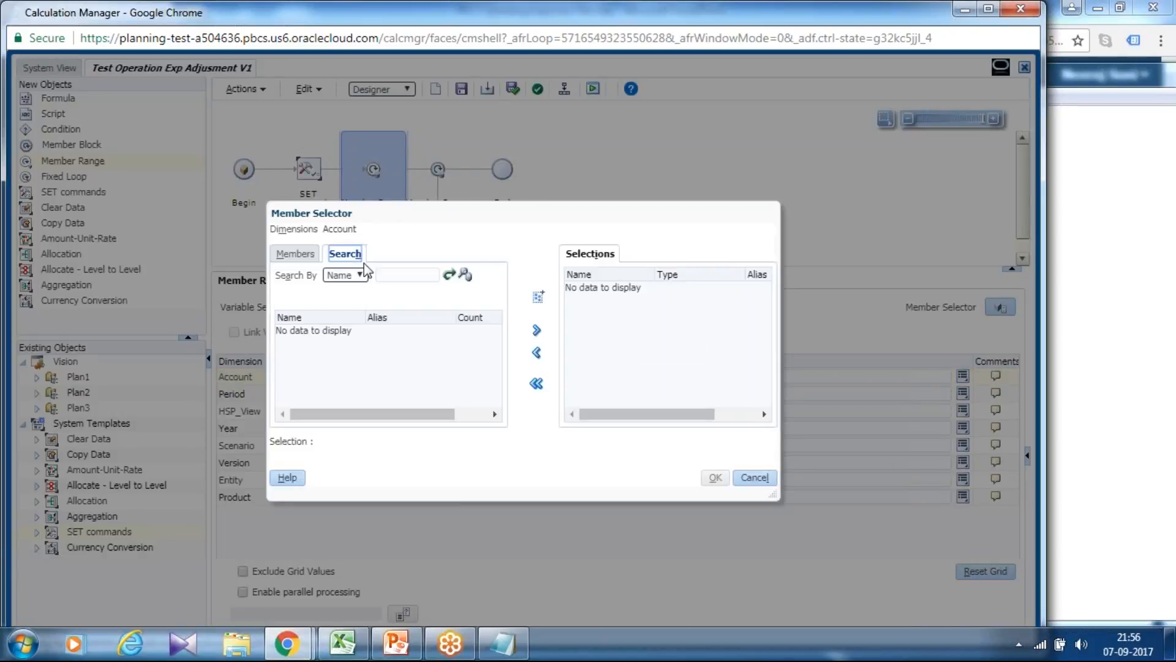
text(Op)
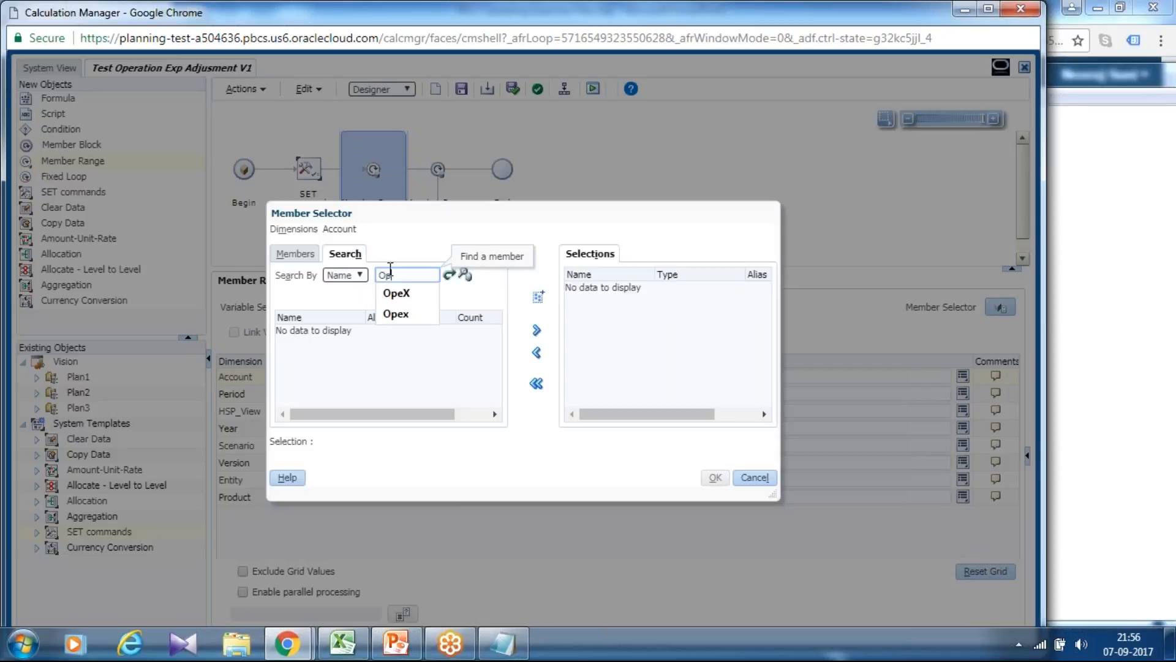
click(405, 293)
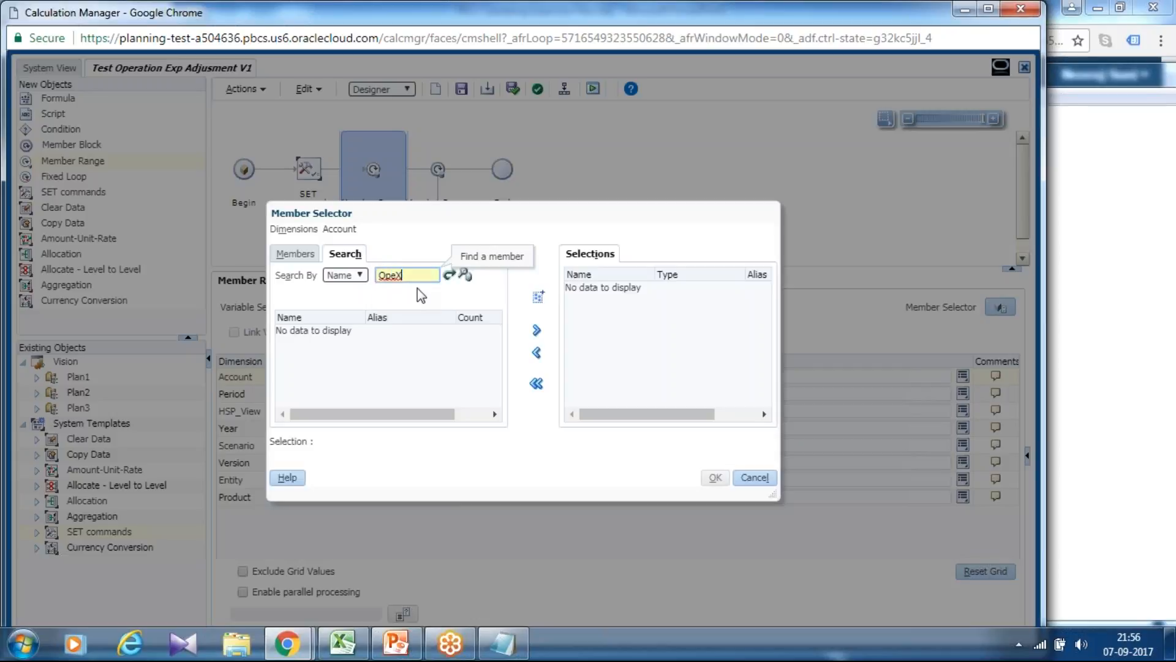
click(465, 275)
click(331, 345)
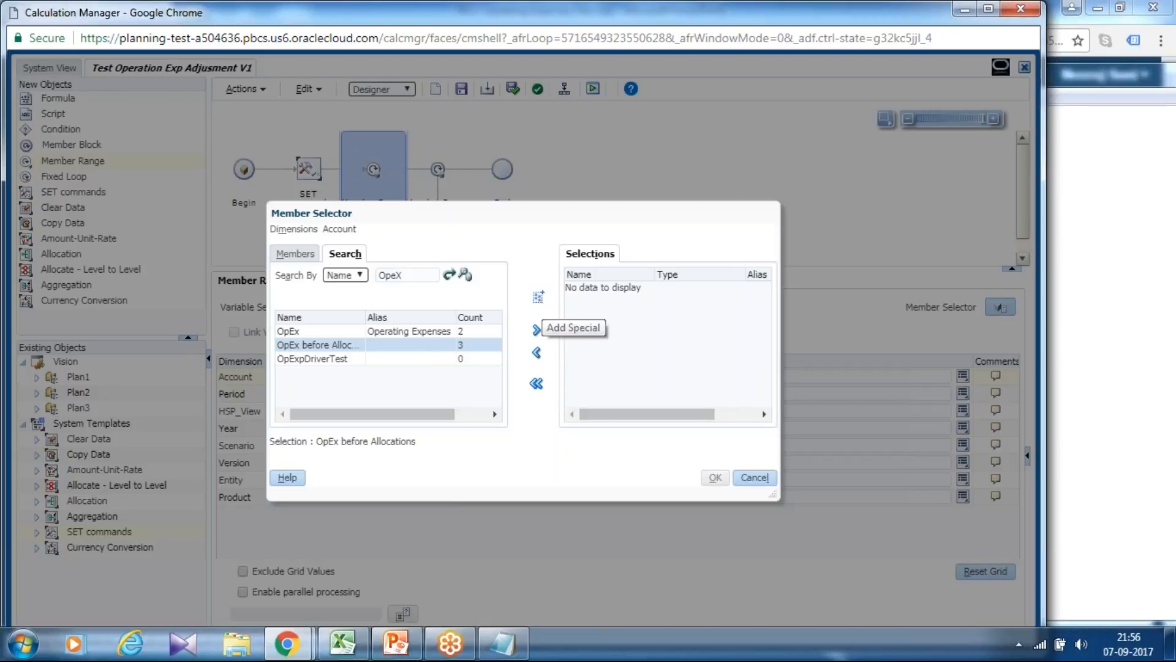
click(538, 296)
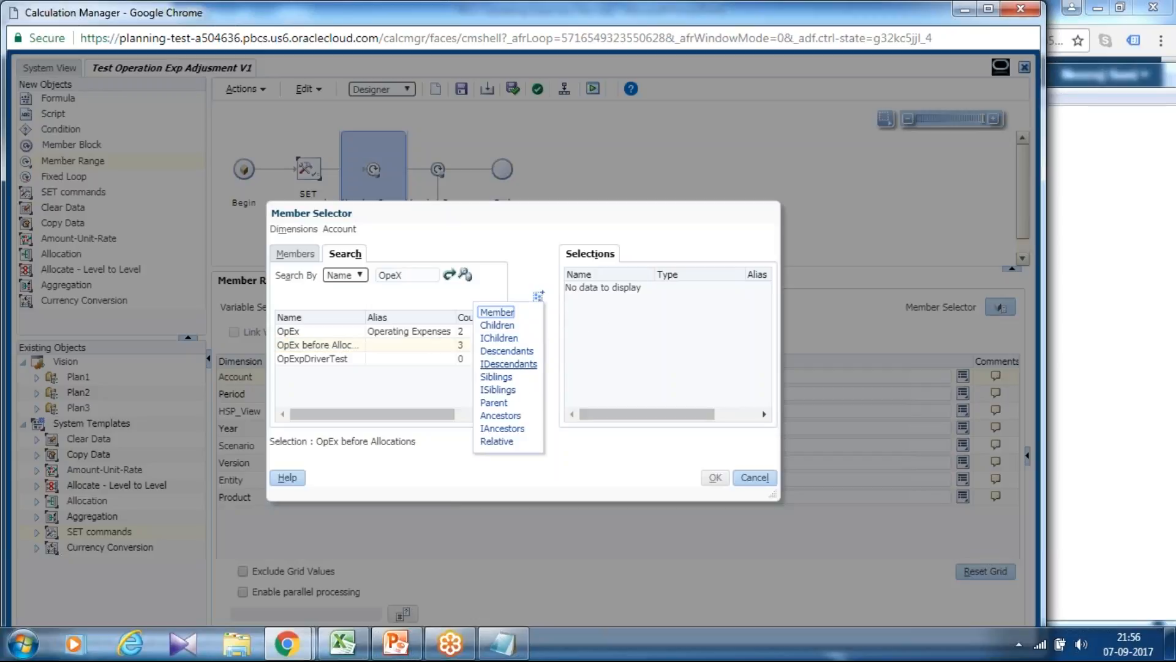
click(508, 364)
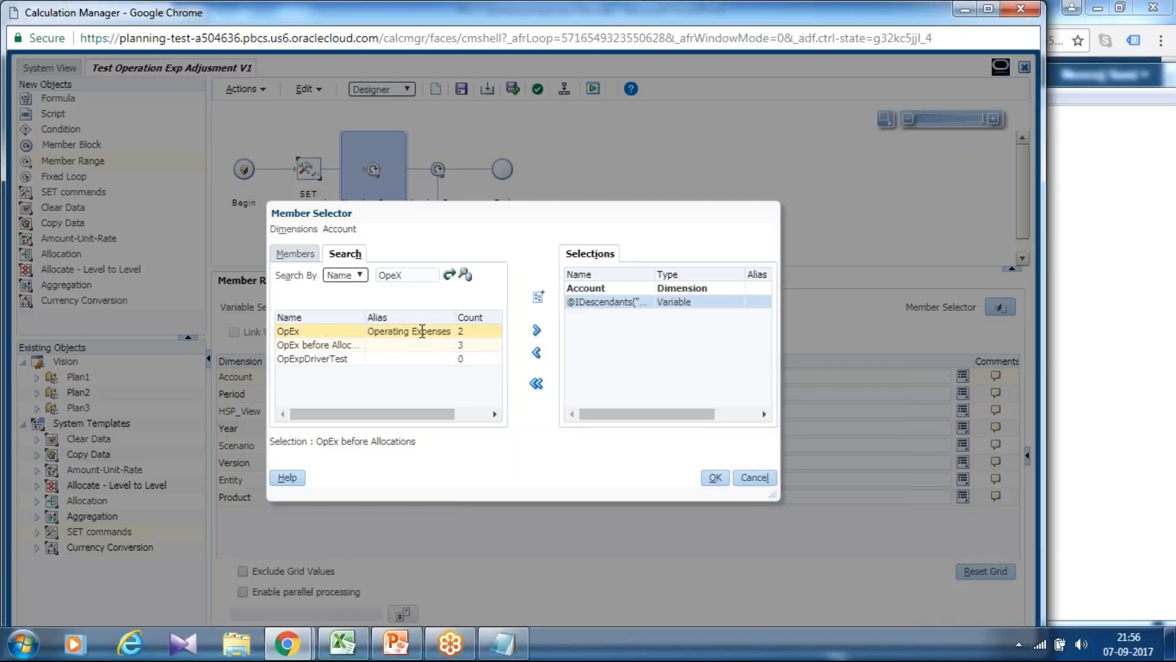
click(536, 331)
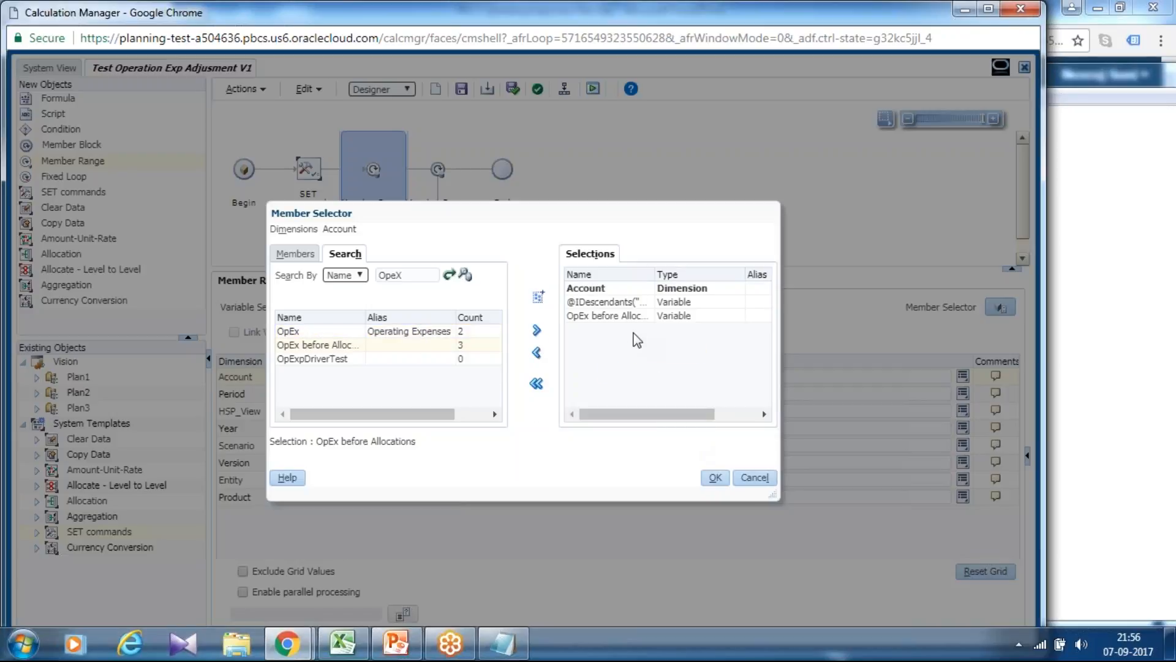
click(640, 317)
drag(655, 272, 709, 272)
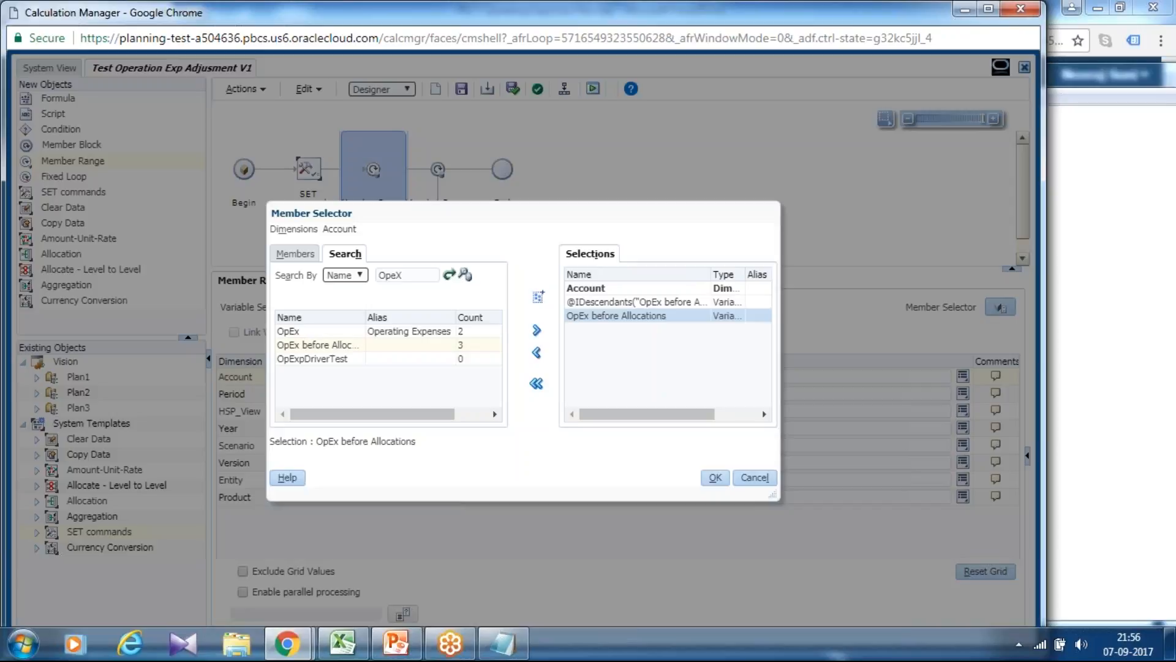
click(648, 301)
click(536, 352)
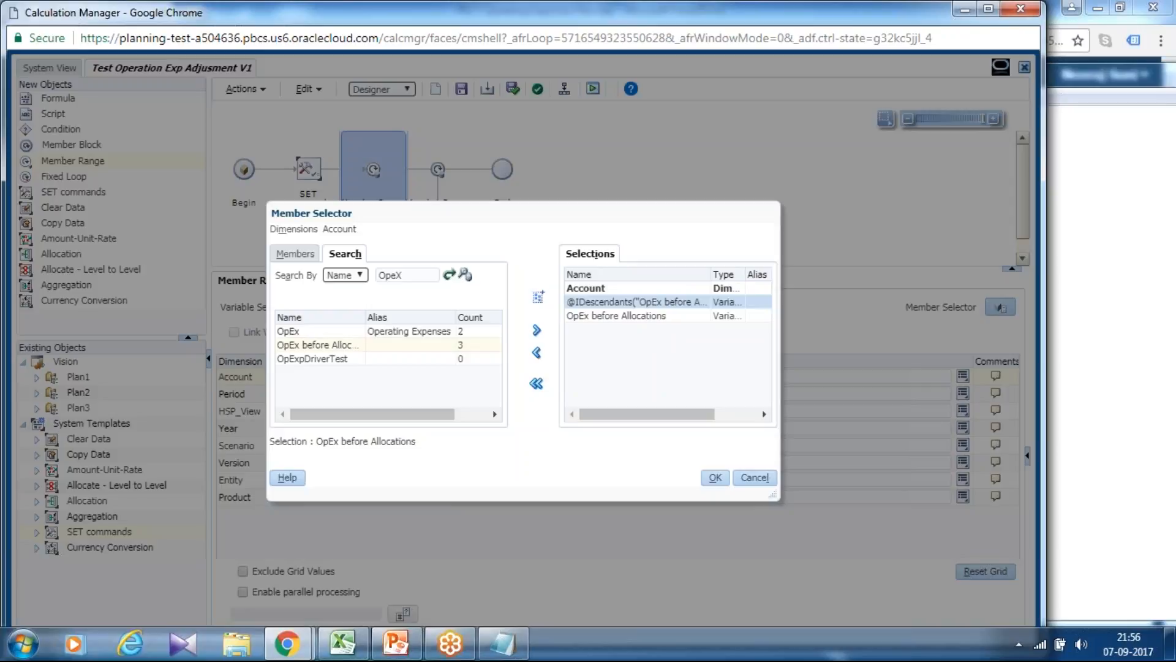
click(590, 302)
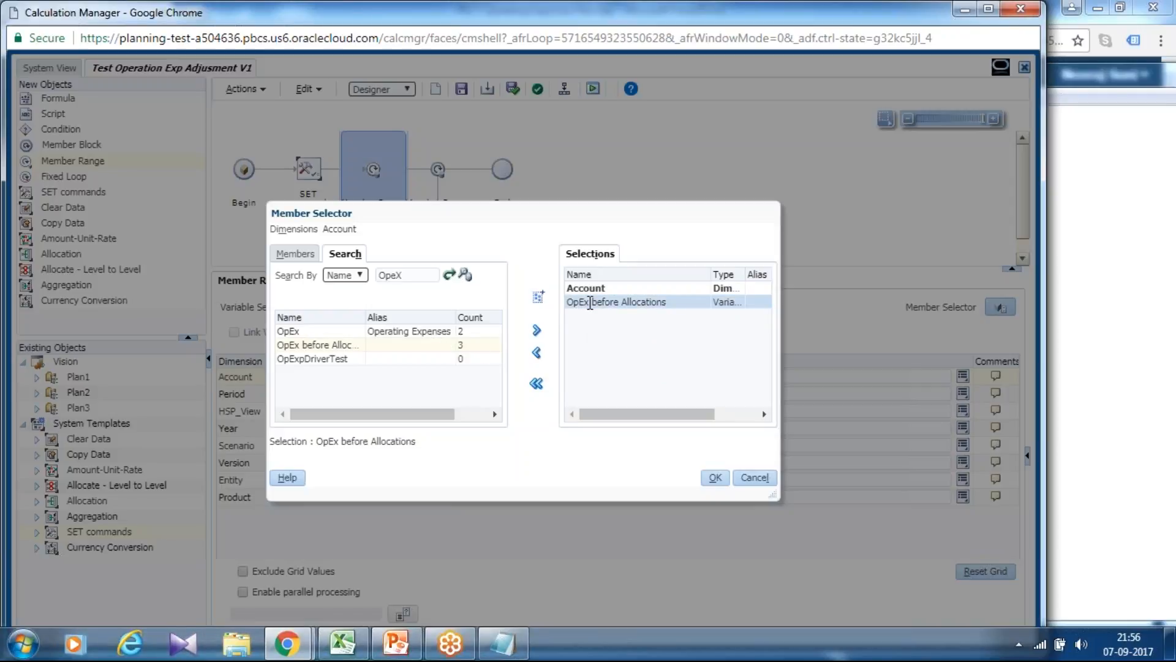
click(537, 353)
click(310, 331)
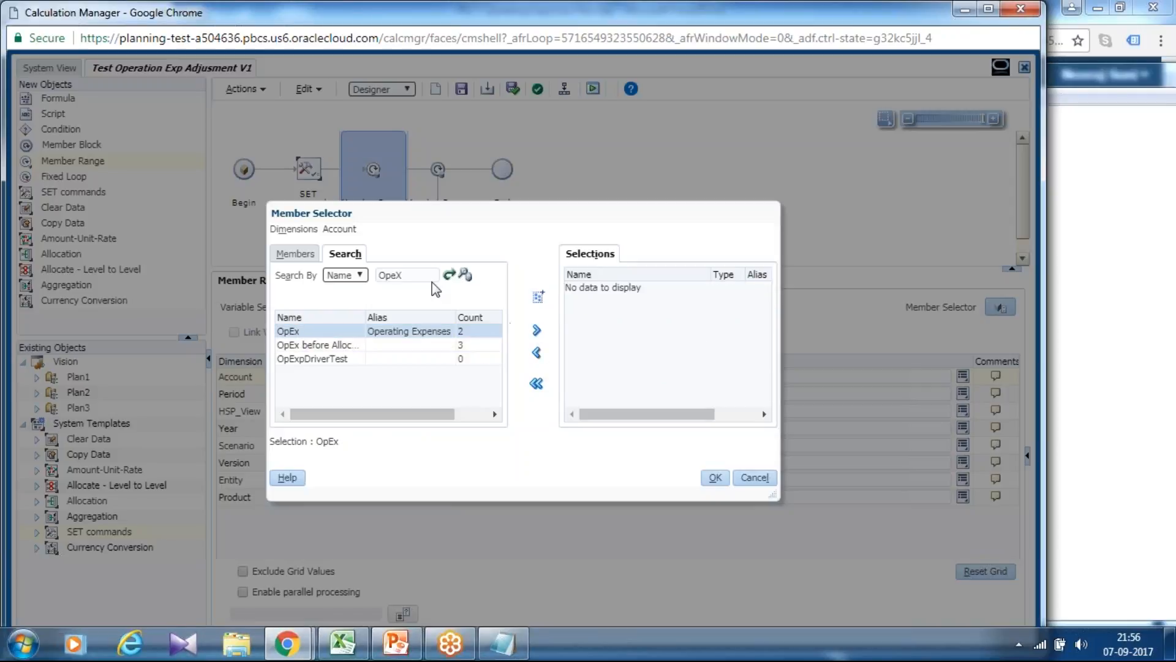
click(539, 297)
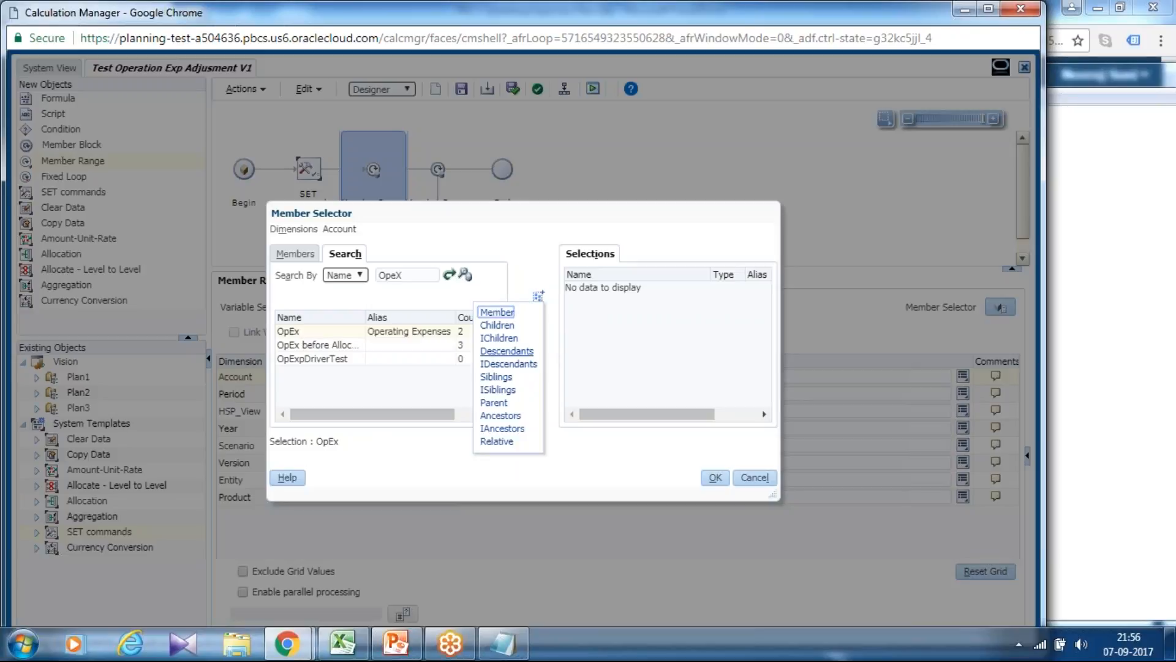
click(561, 362)
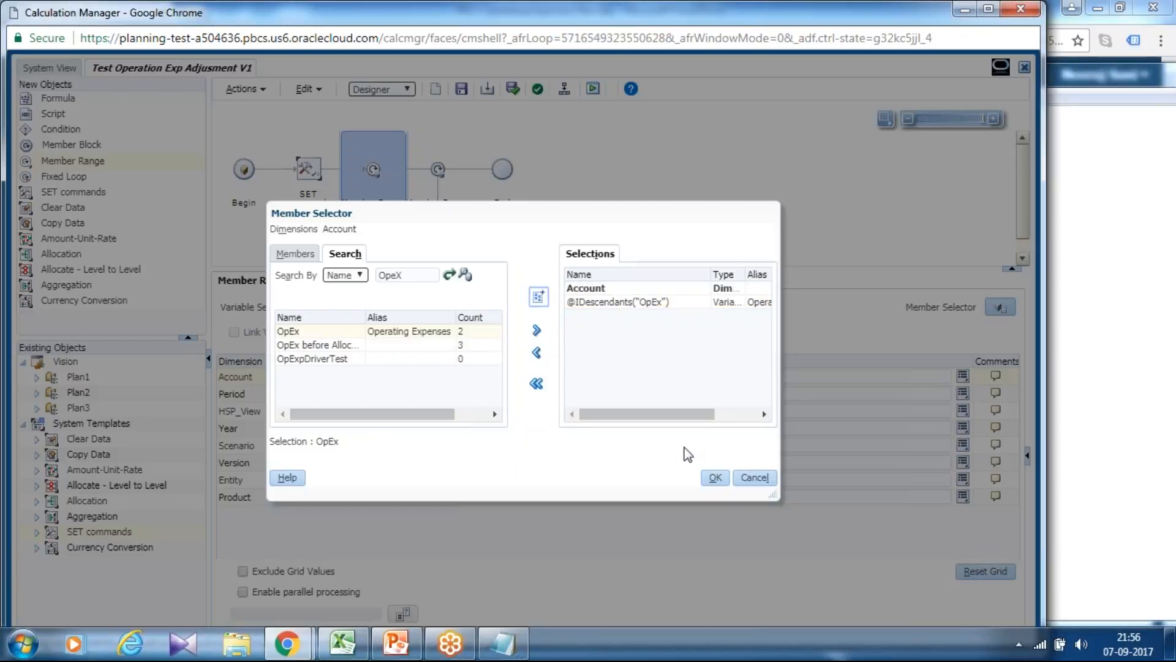
click(713, 477)
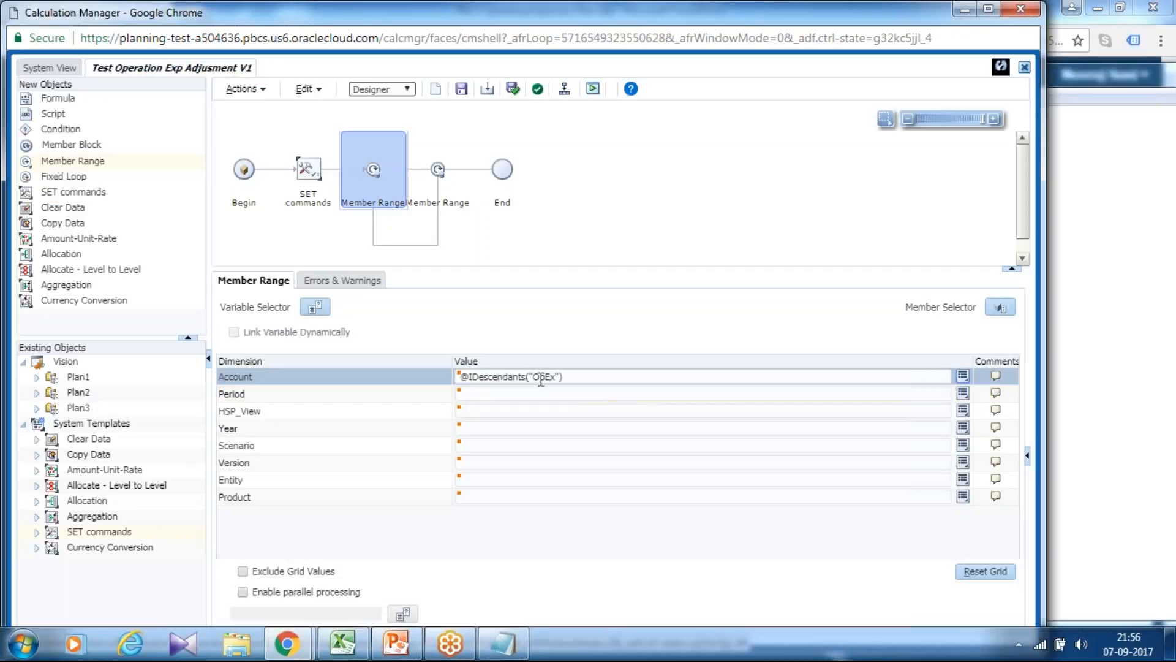
click(509, 417)
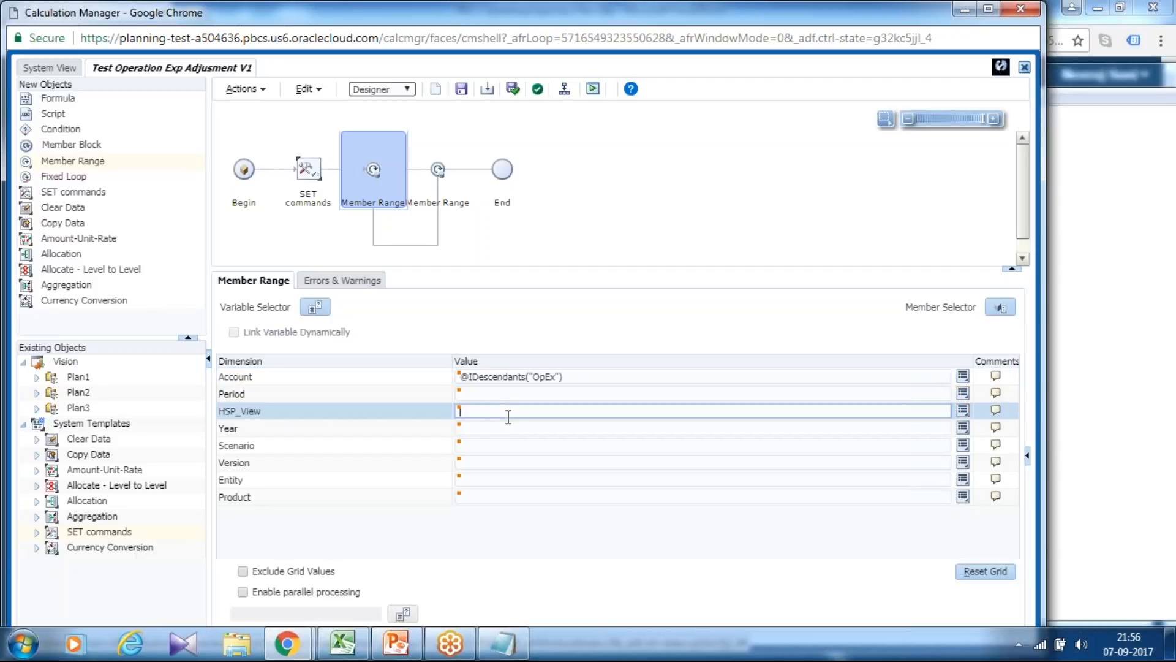
click(507, 444)
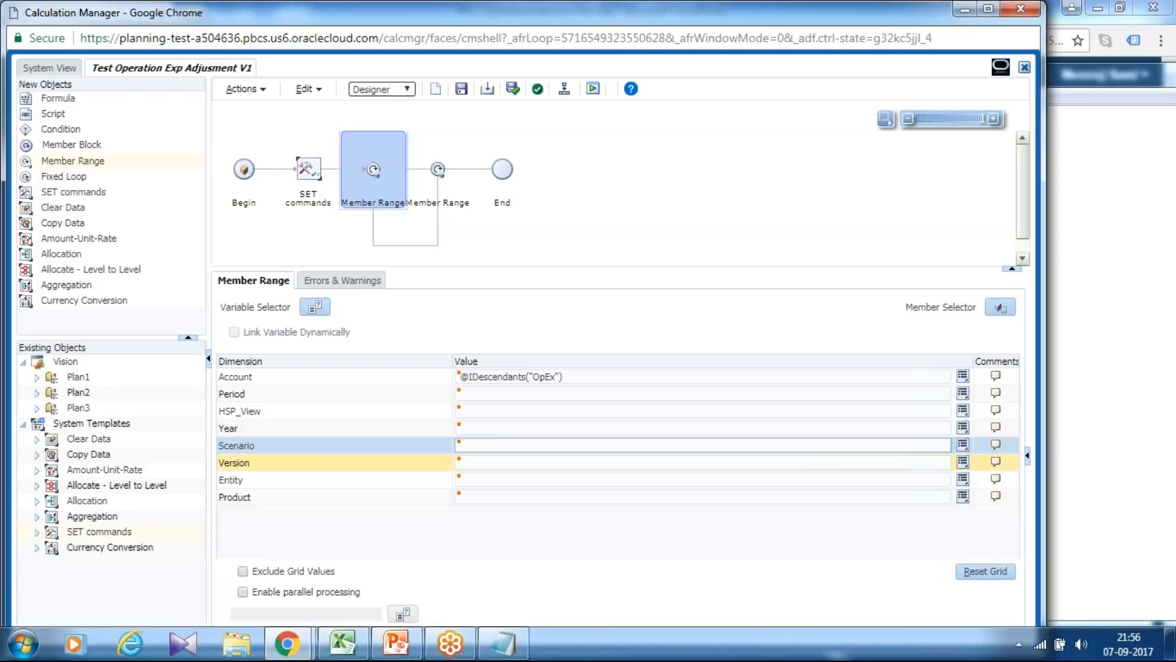
click(963, 444)
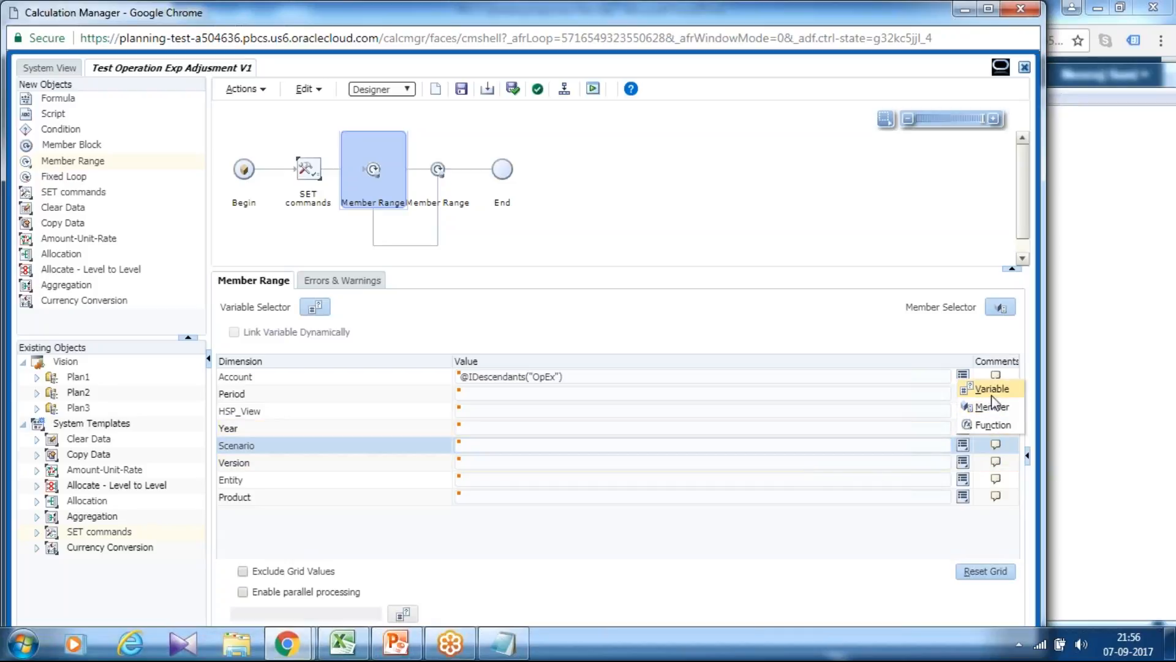
click(991, 405)
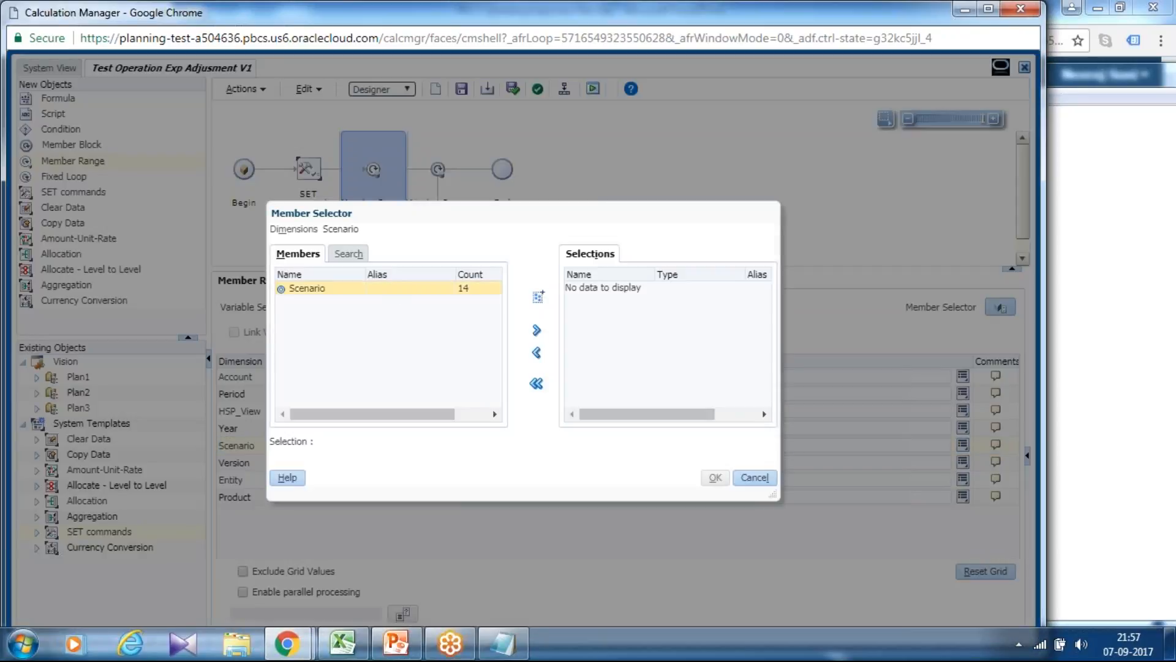
scroll(501, 346, down, 2)
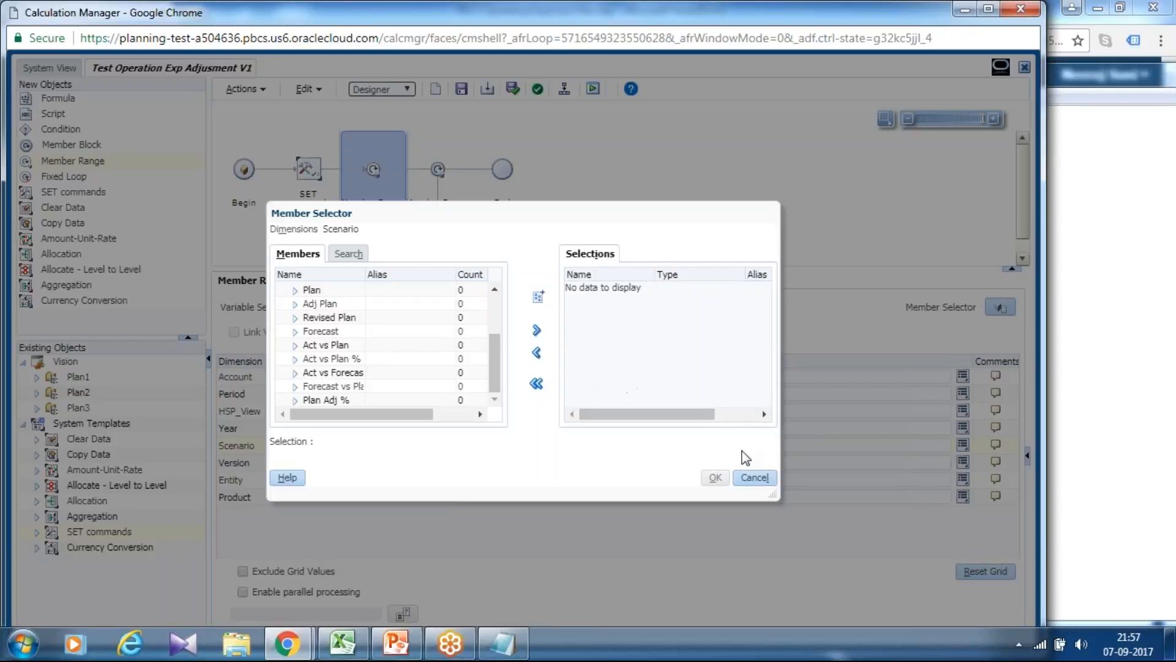
click(755, 480)
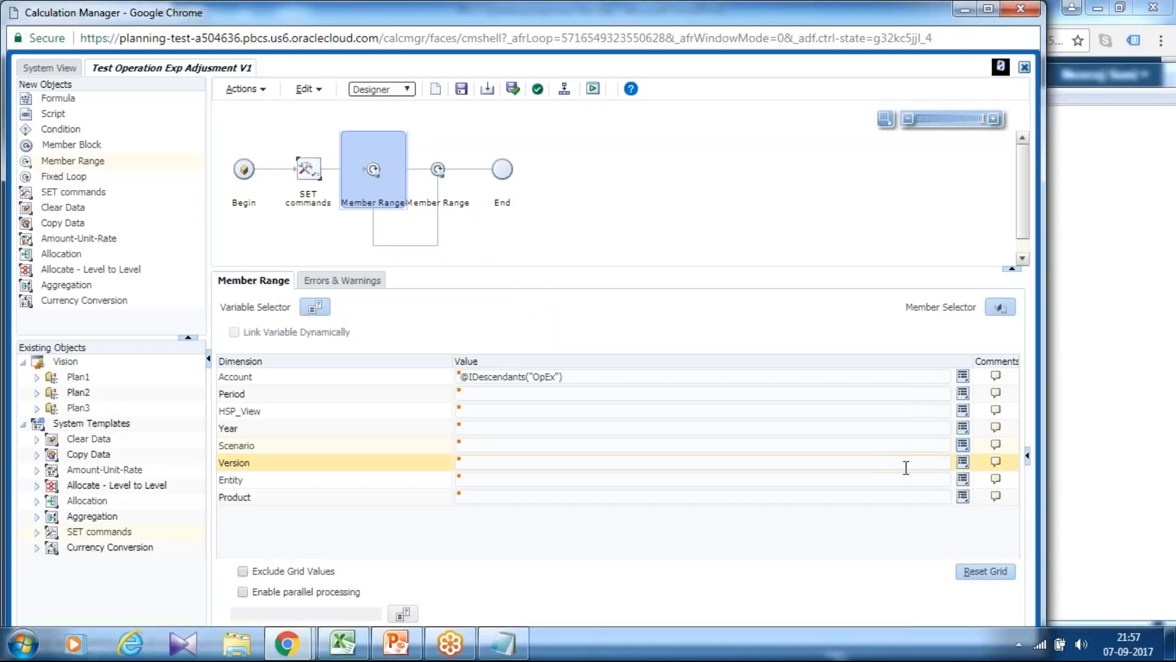
click(964, 463)
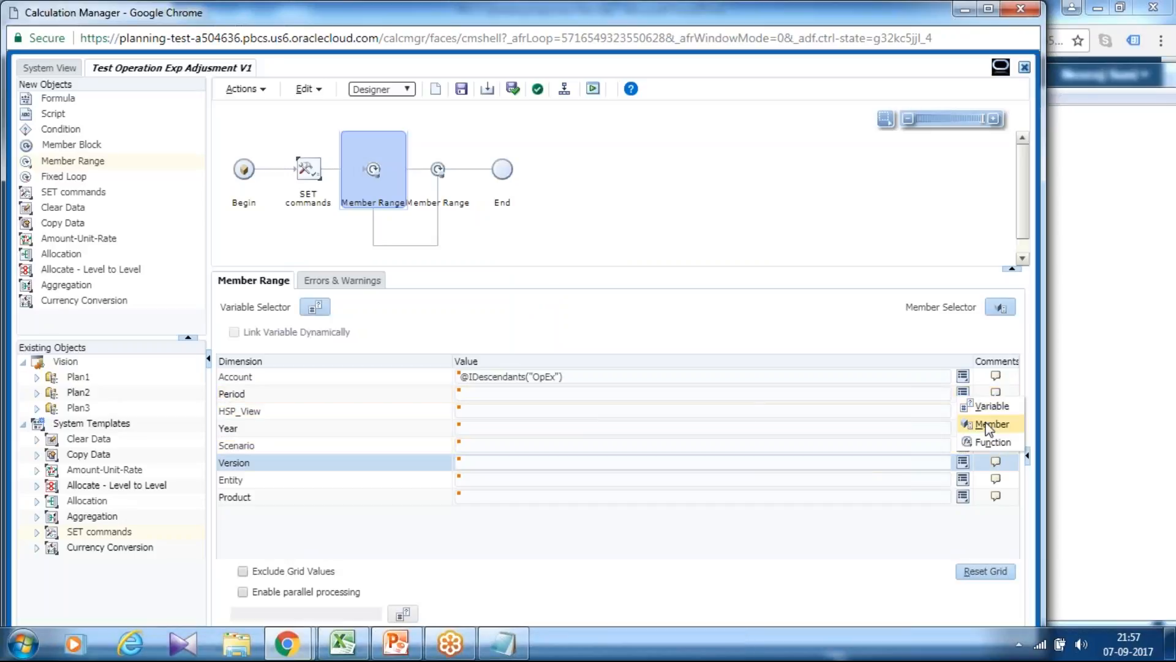
click(989, 406)
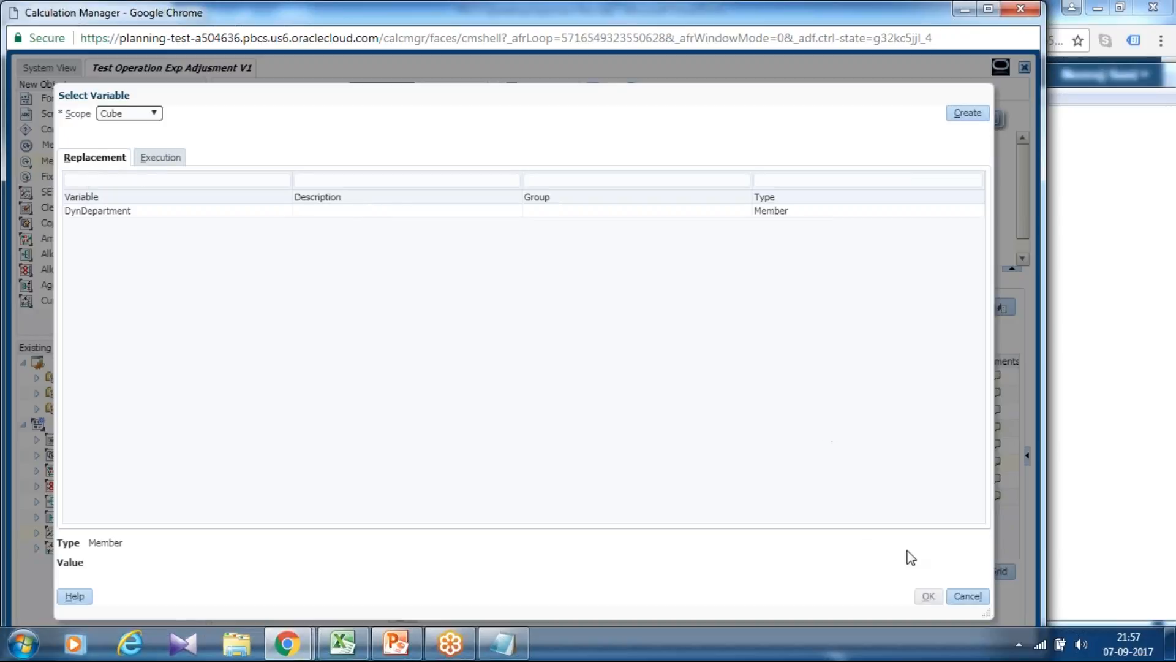
click(968, 594)
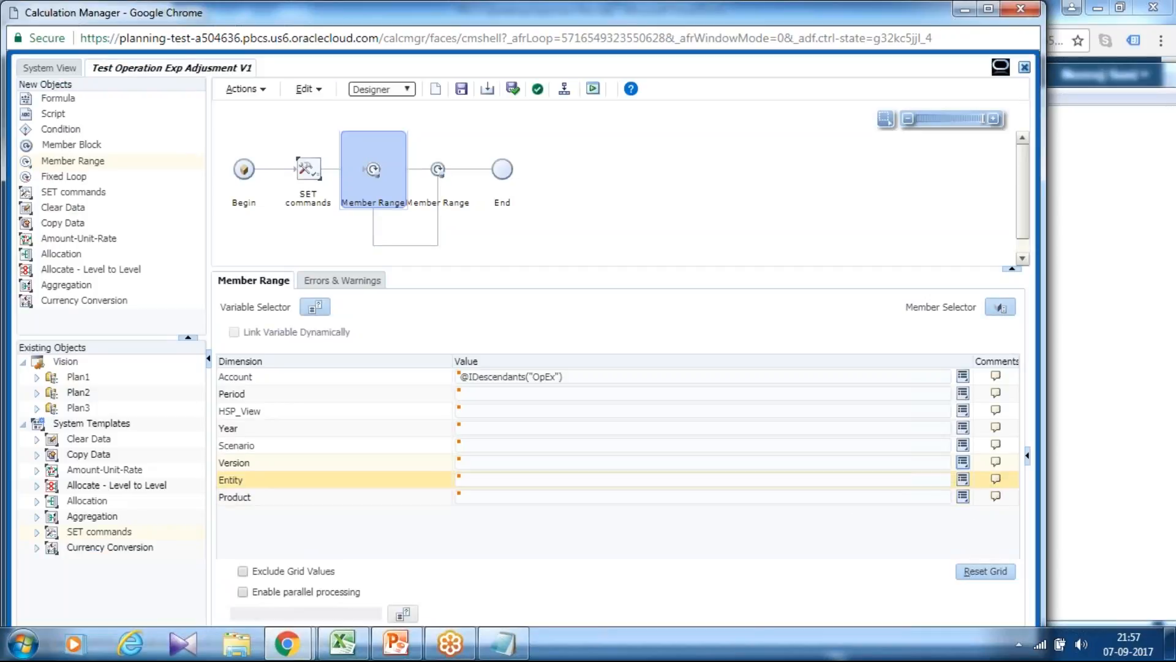
Examine the members available in the Version dimension, from Baseline to No Version, without selecting any.
click(964, 466)
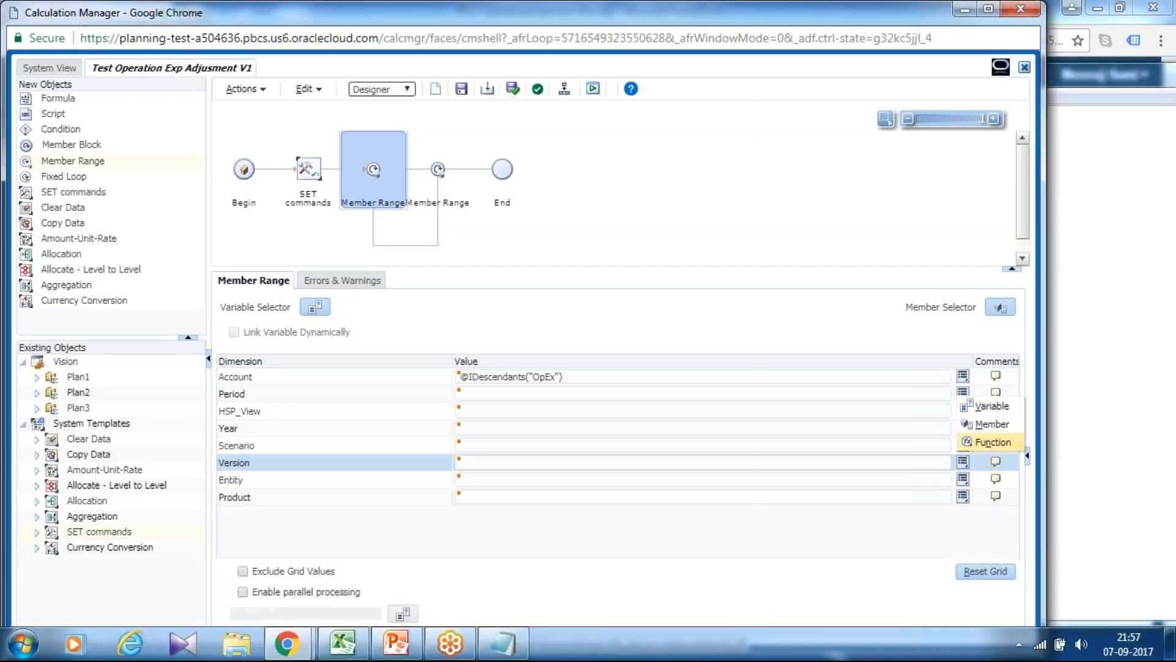
click(987, 425)
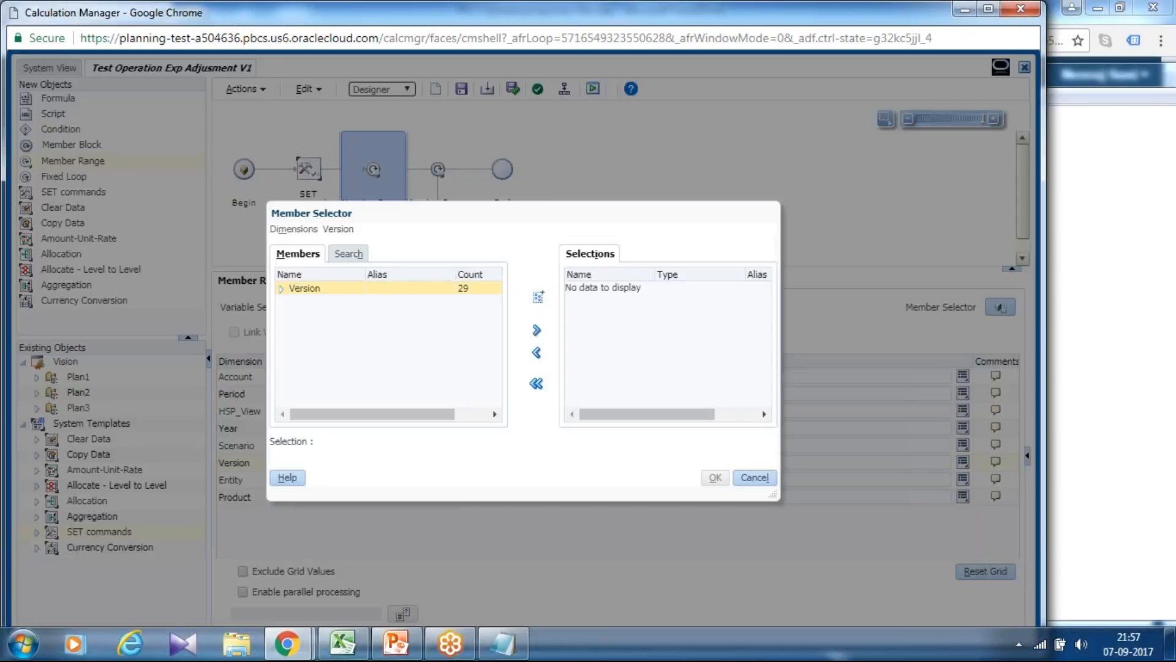
click(282, 289)
scroll(417, 386, down, 2)
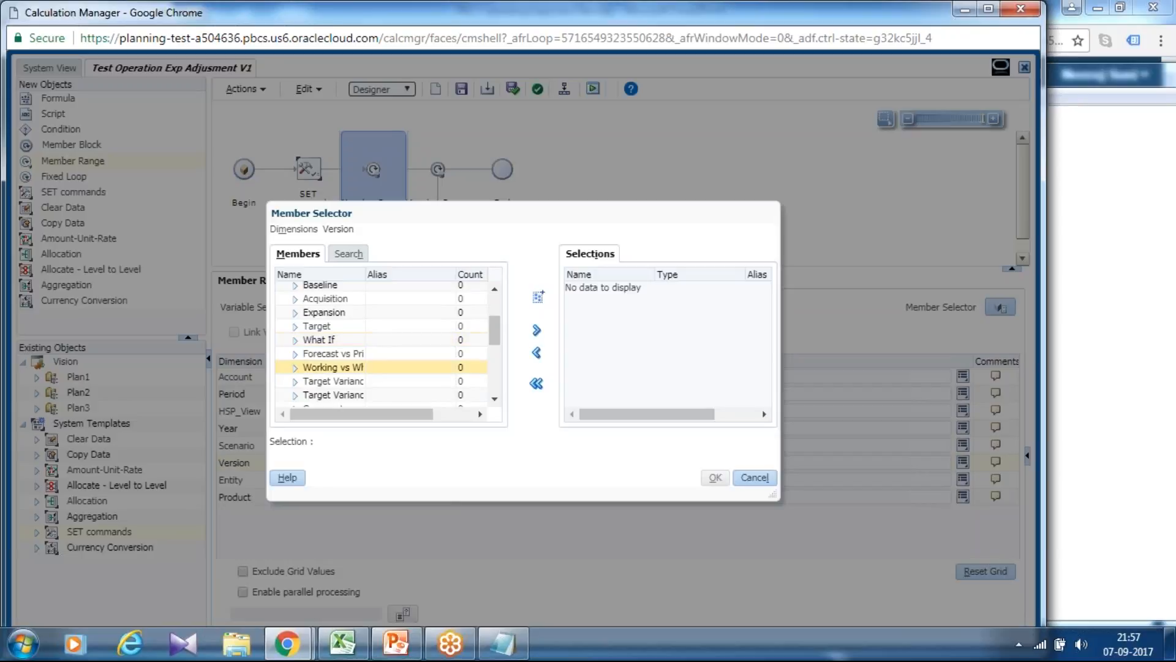
drag(366, 274, 404, 282)
scroll(428, 367, up, 1)
scroll(428, 367, down, 2)
scroll(429, 372, down, 2)
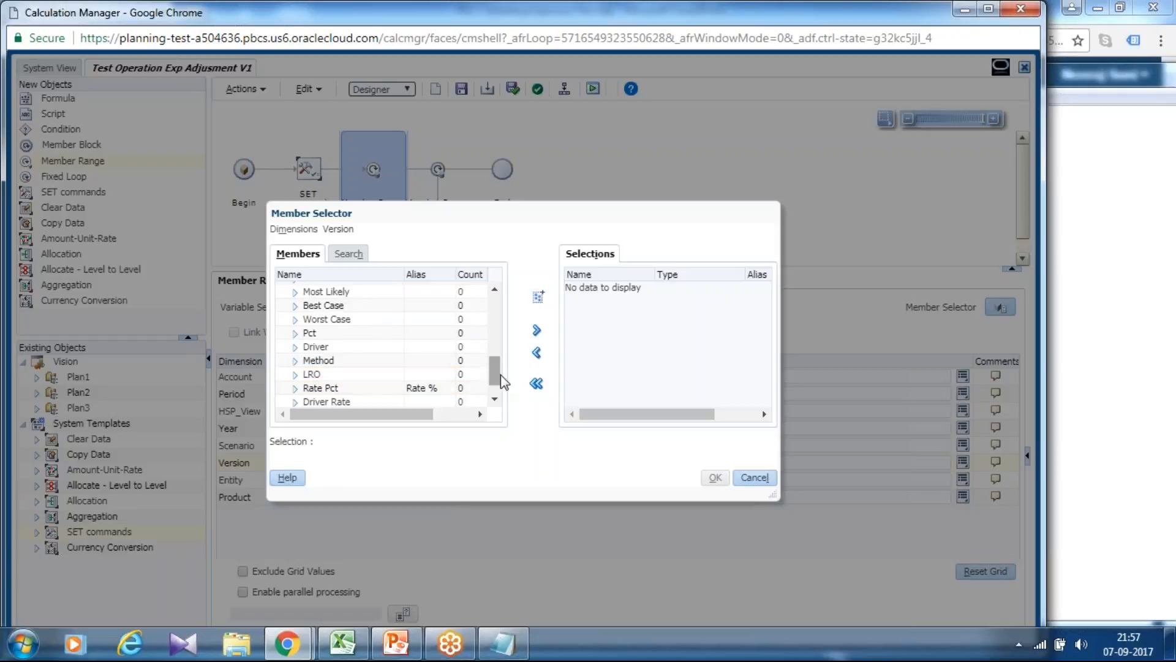
scroll(501, 374, down, 1)
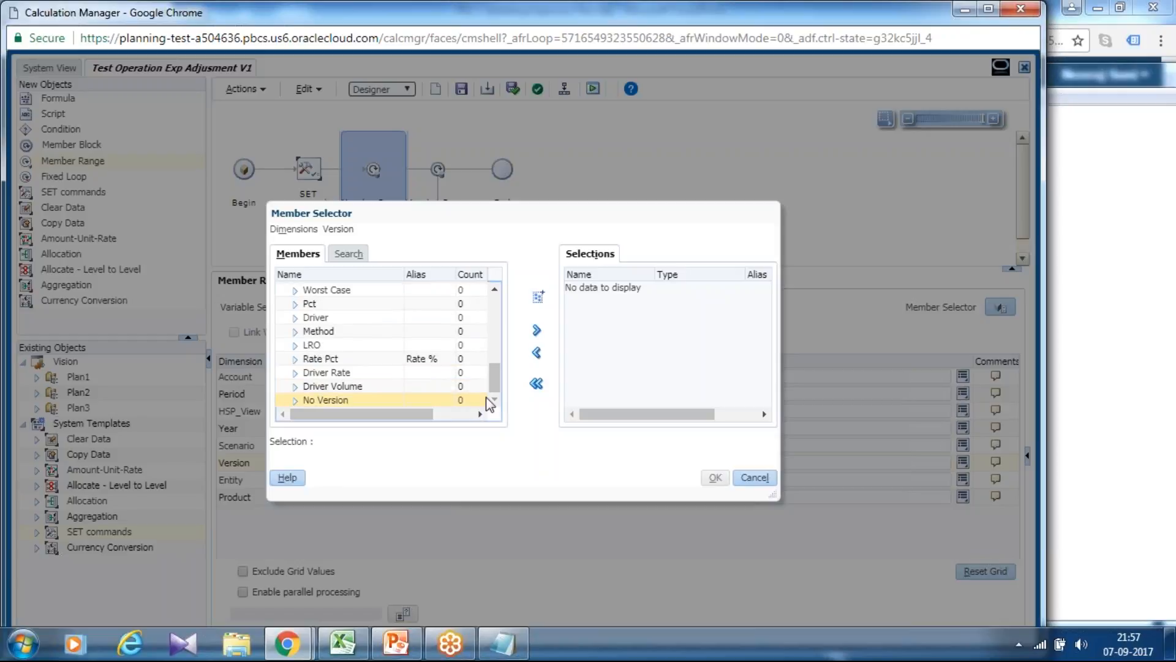
drag(494, 376, 495, 341)
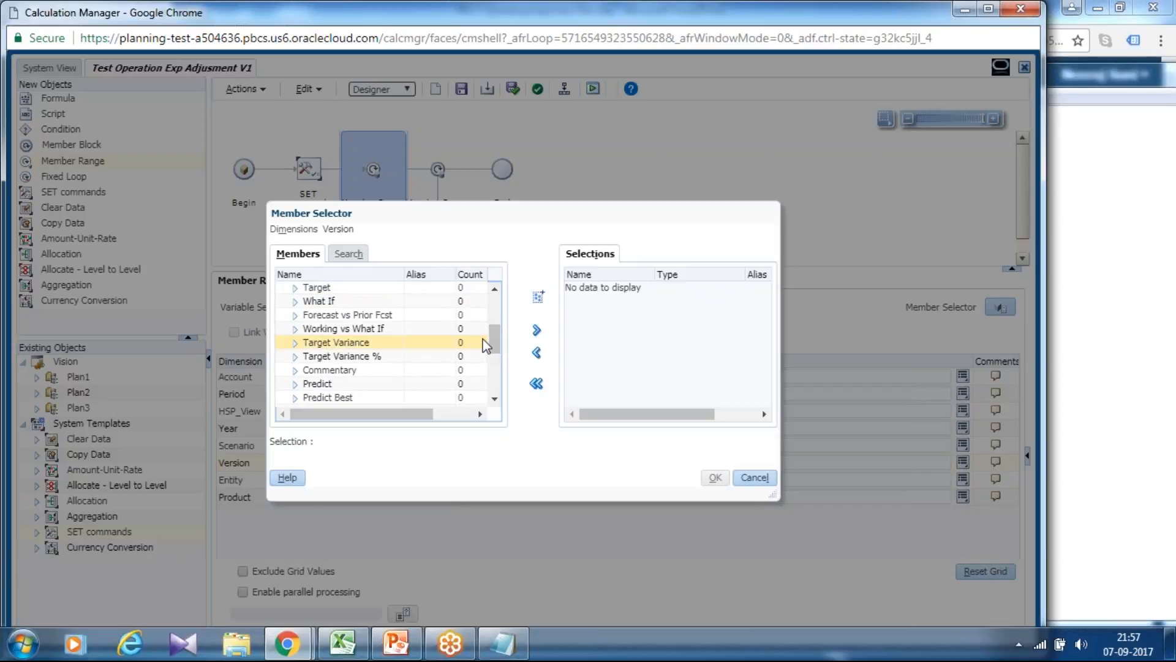
drag(493, 336, 497, 317)
click(754, 477)
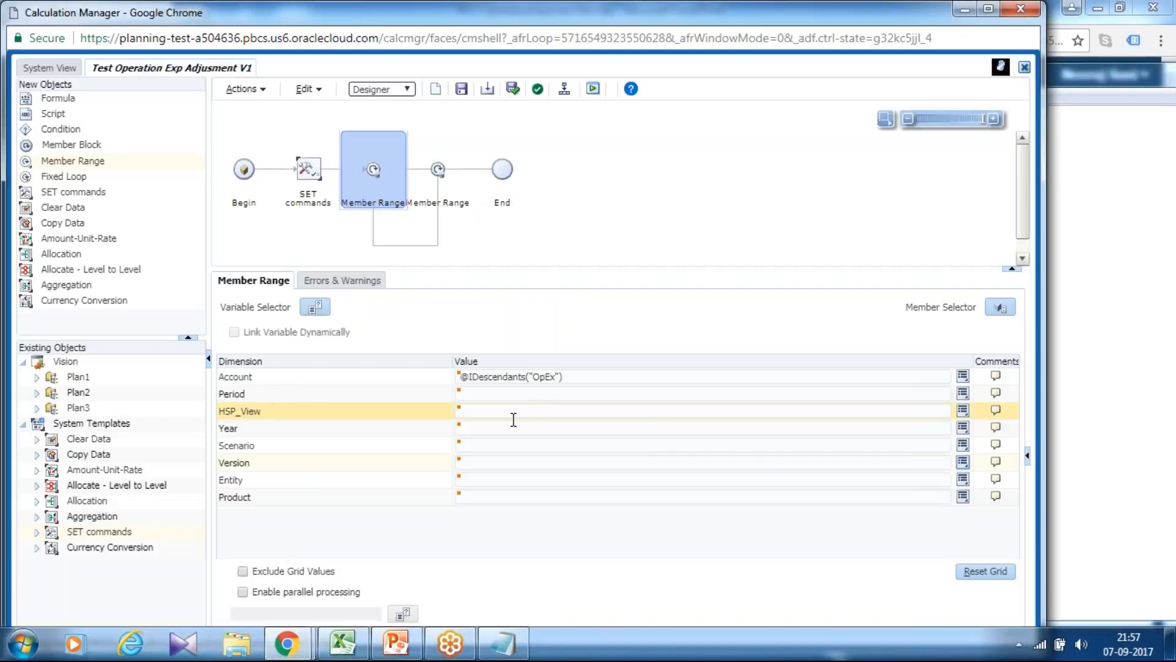
Set the Member Range's Version dimension to the substitution variable &Curversion and save the rule.
click(517, 464)
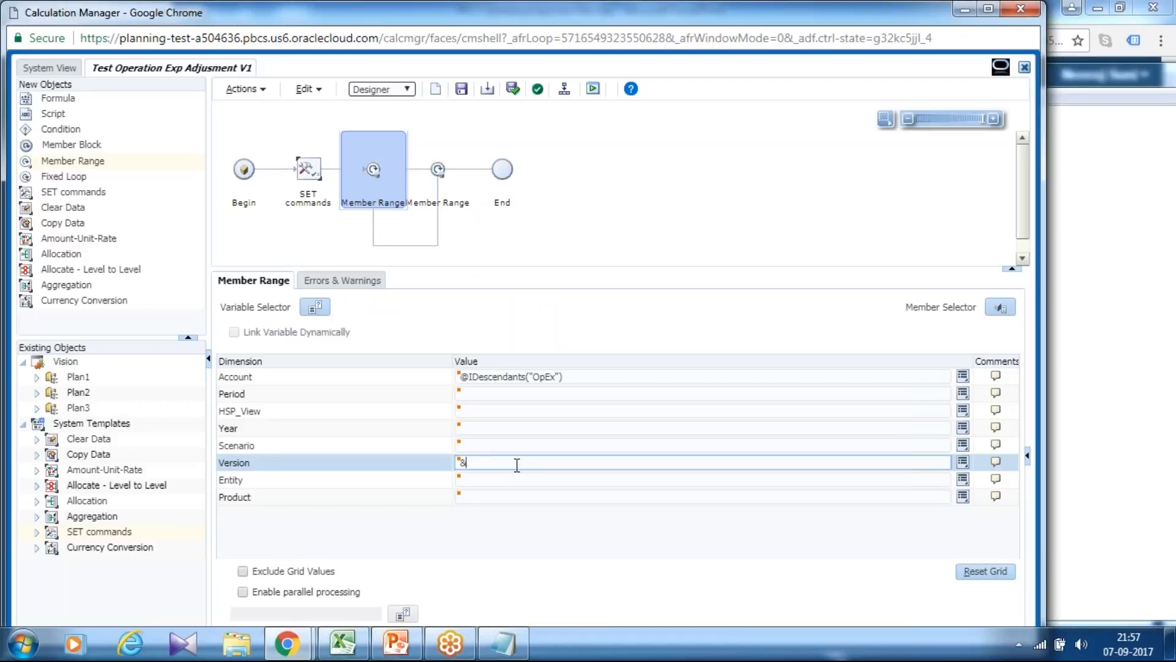
text(&Curversion)
click(462, 90)
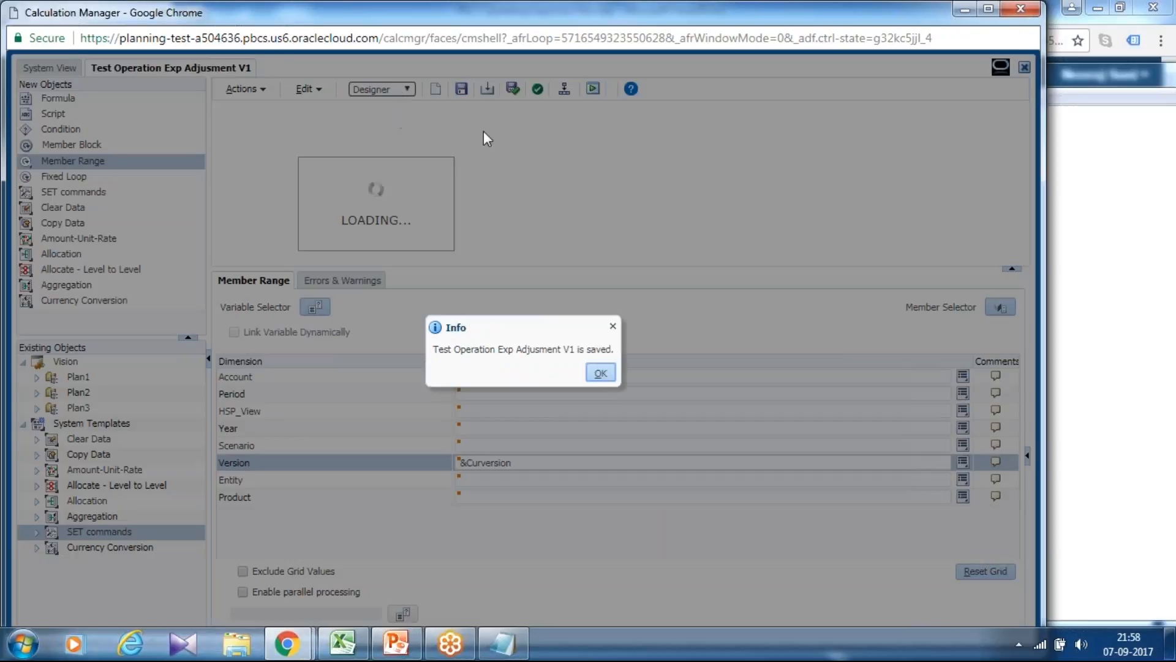
click(600, 373)
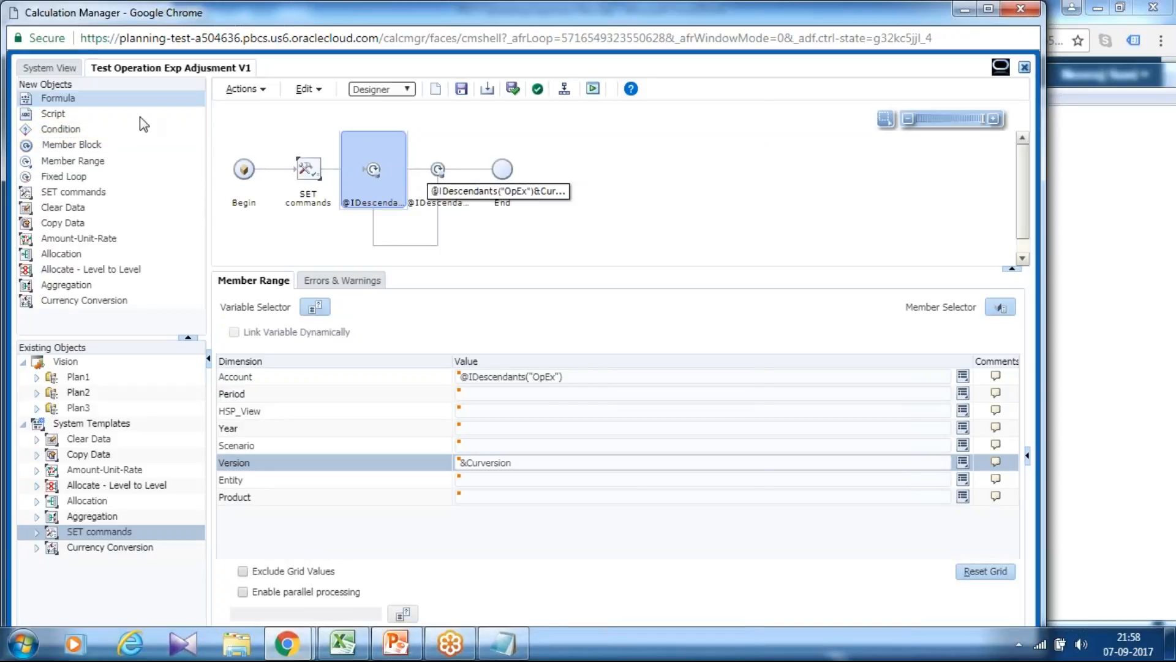
Insert a Formula object inside the Member Range and set its first formula's left side to the Scenario member "Revised Plan".
drag(140, 100, 424, 171)
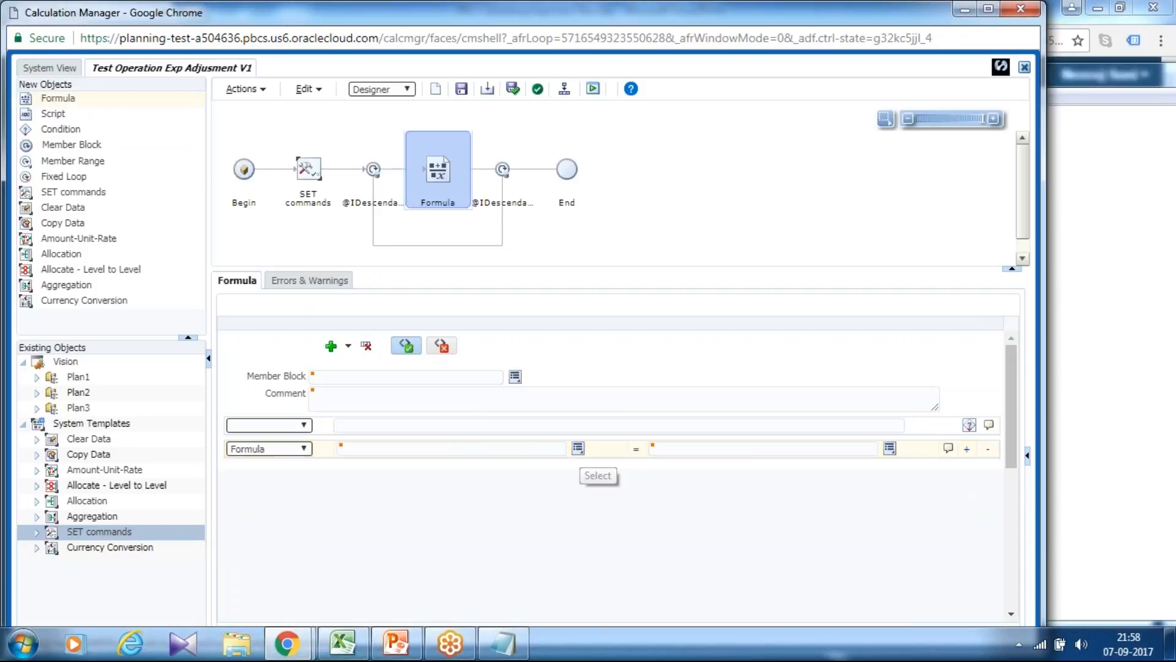
click(581, 453)
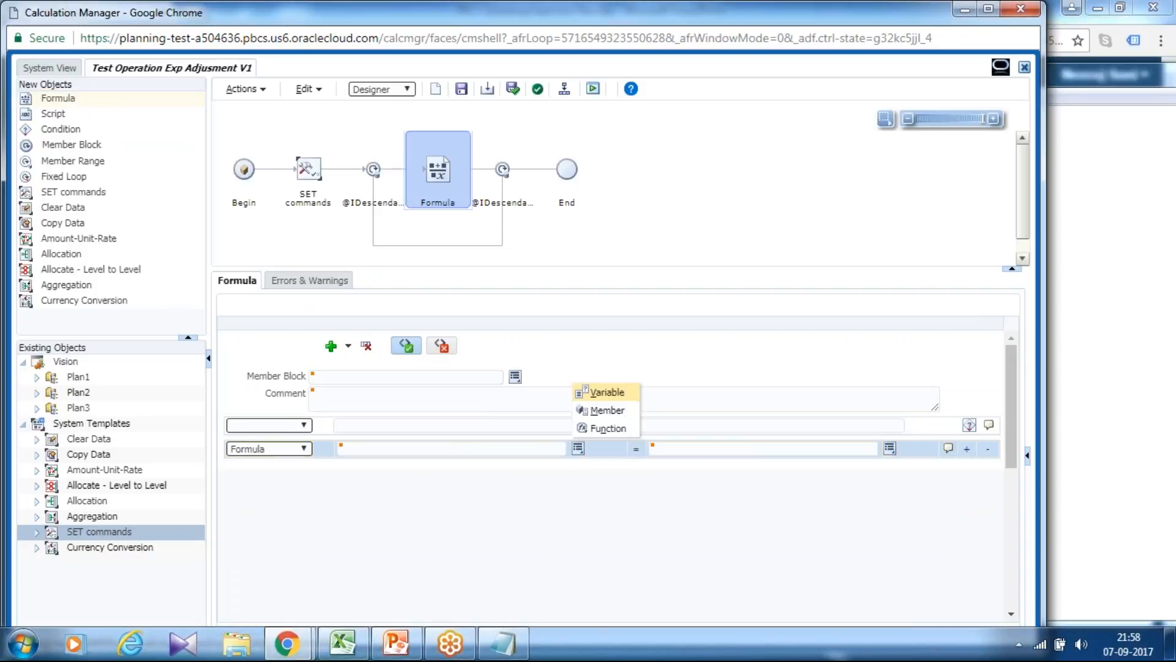
click(615, 412)
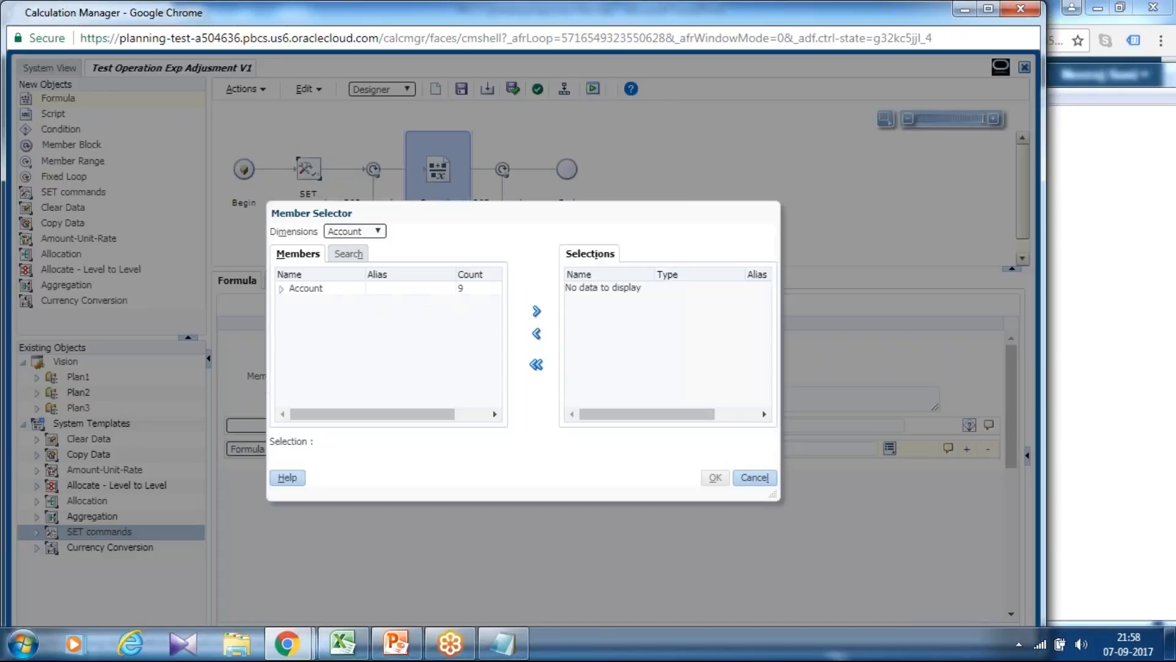
click(359, 235)
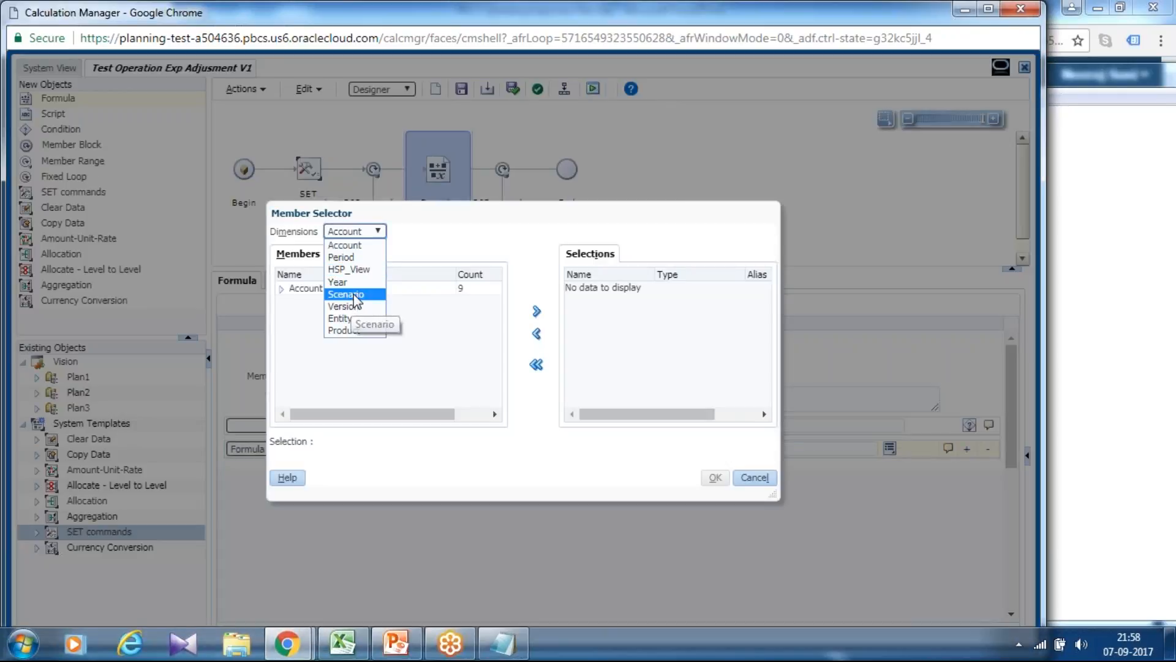
click(355, 296)
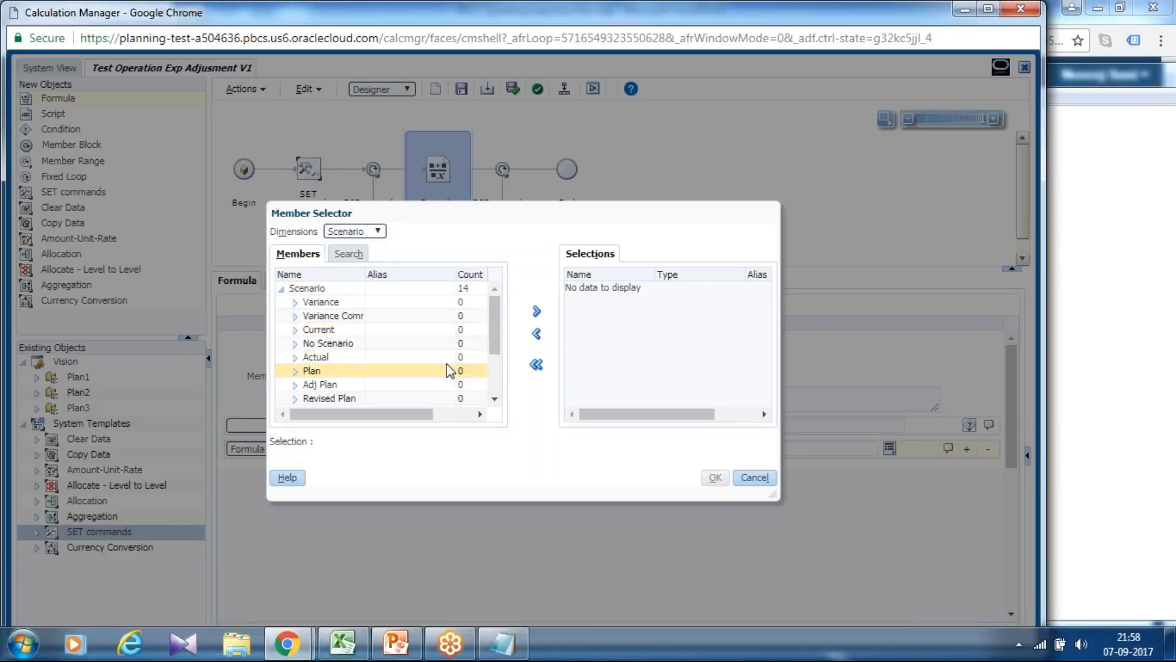
click(330, 398)
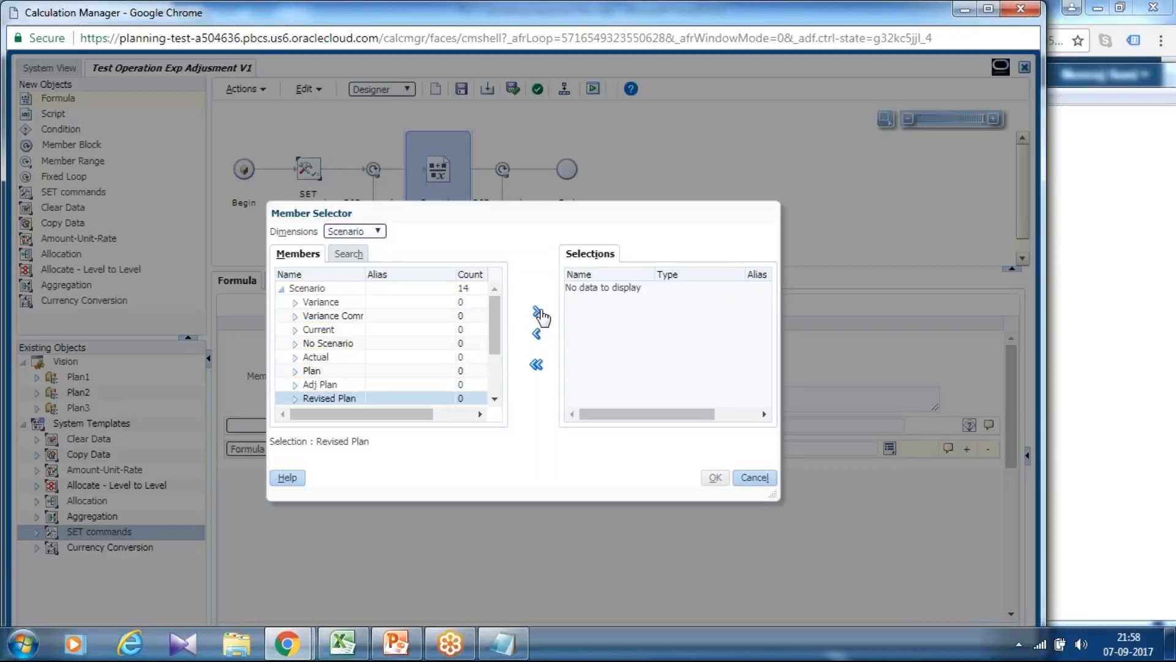
click(537, 311)
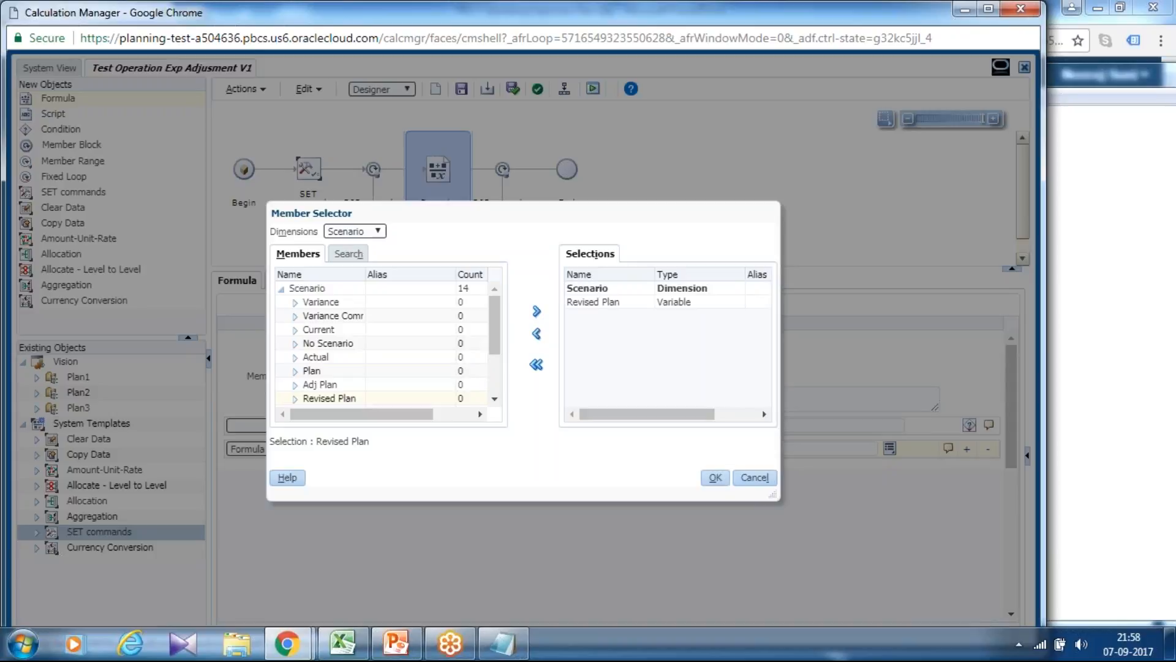
click(715, 477)
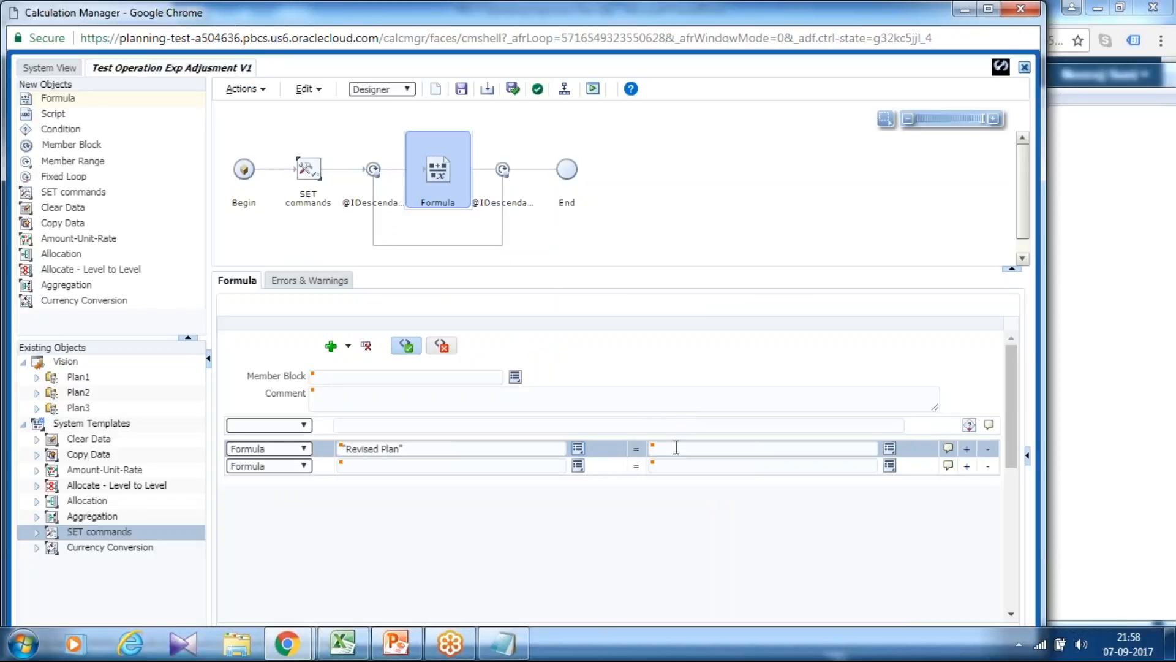
Set the right side of the "Revised Plan" formula to "Plan"+"Adj Plan", picking Adj Plan from the Scenario dimension.
click(709, 443)
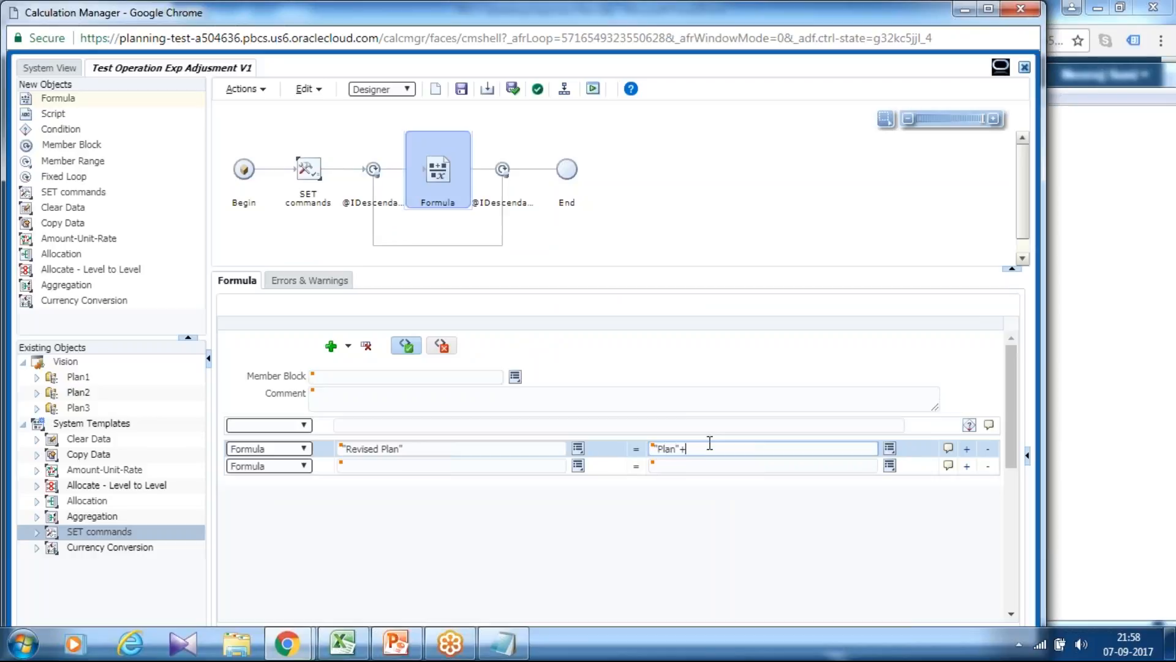
click(890, 448)
click(913, 392)
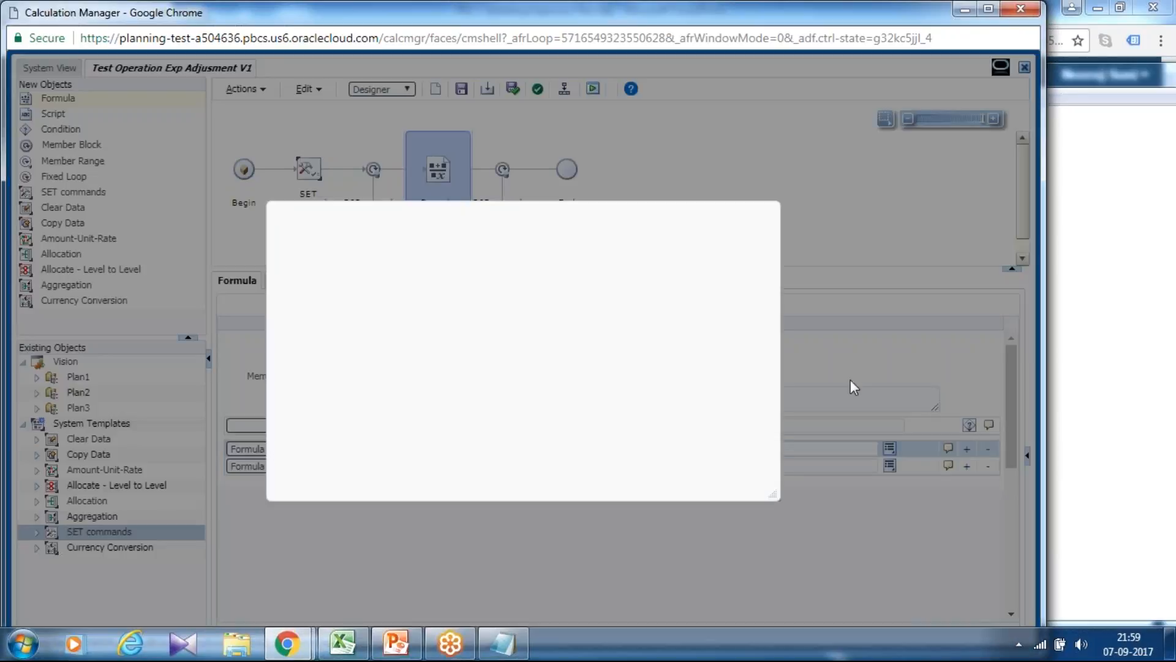
click(355, 231)
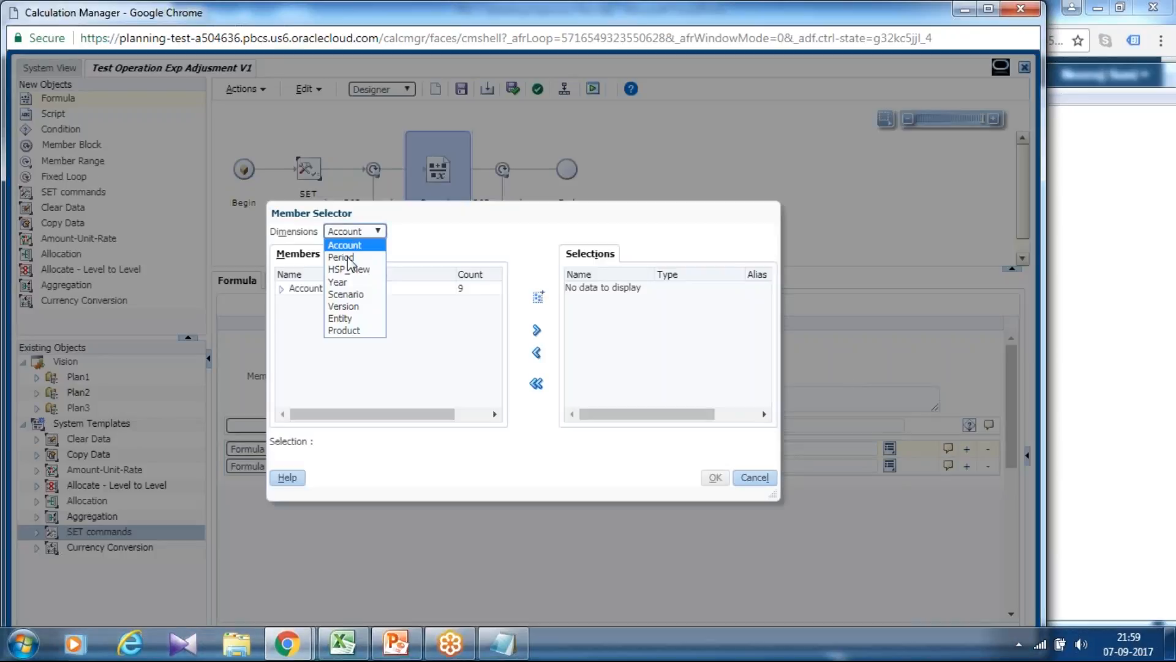
click(346, 295)
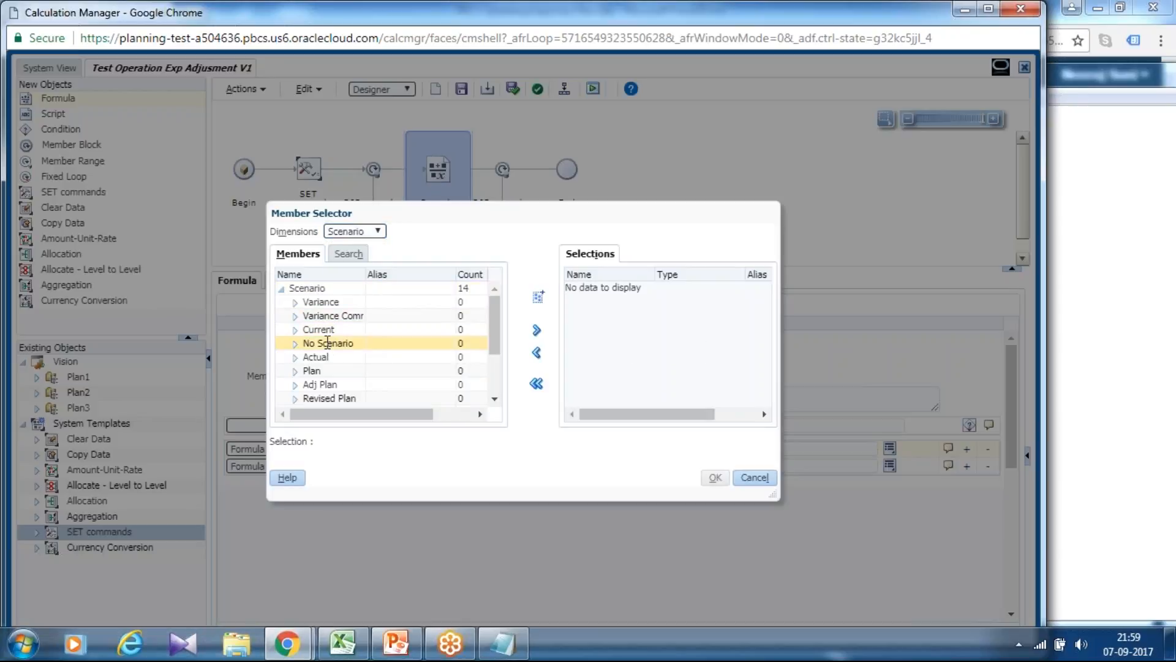
click(323, 384)
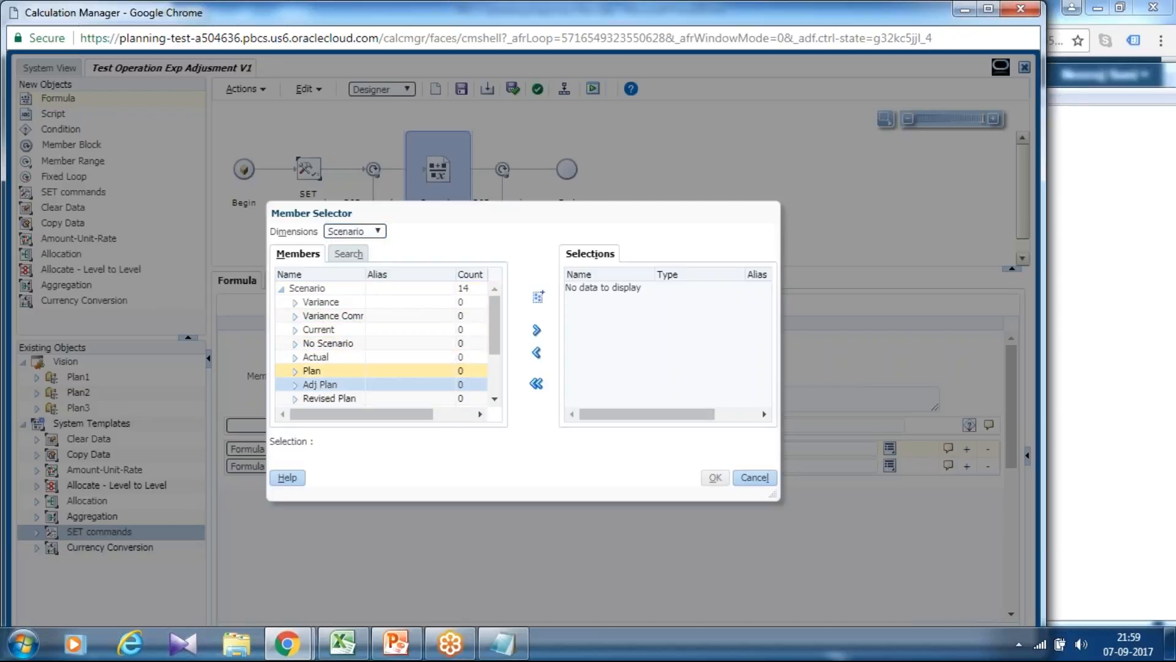
click(537, 334)
click(715, 478)
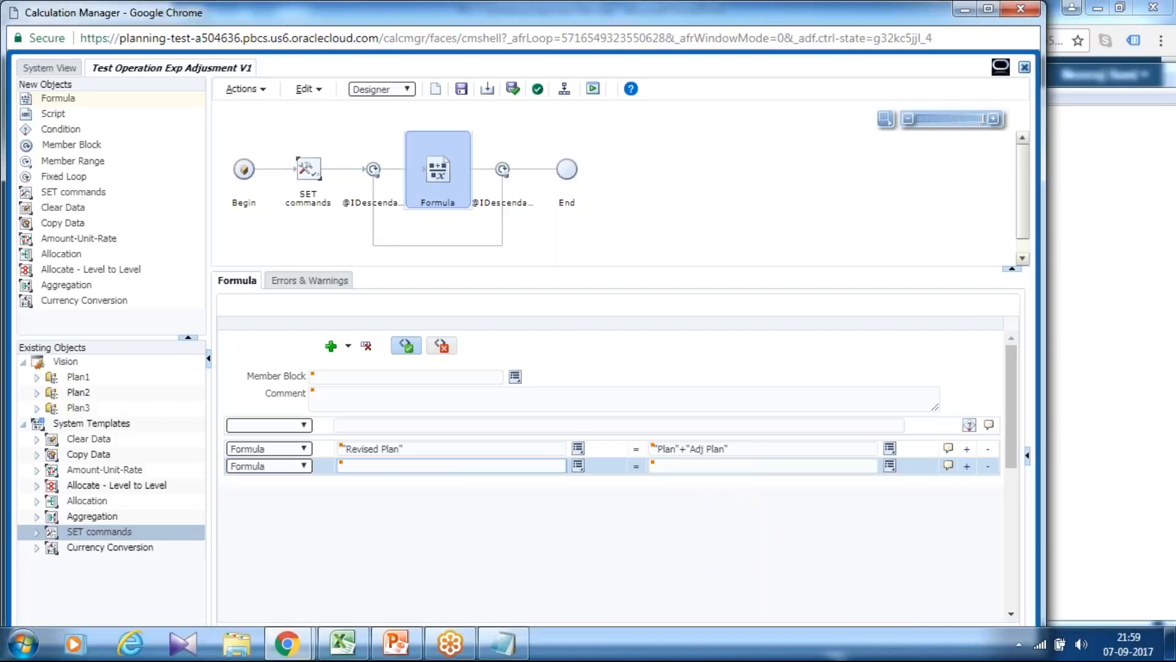
Add another formula row and move the formula "Revised Plan" = "Plan"+"Adj Plan" down to the second row.
click(577, 466)
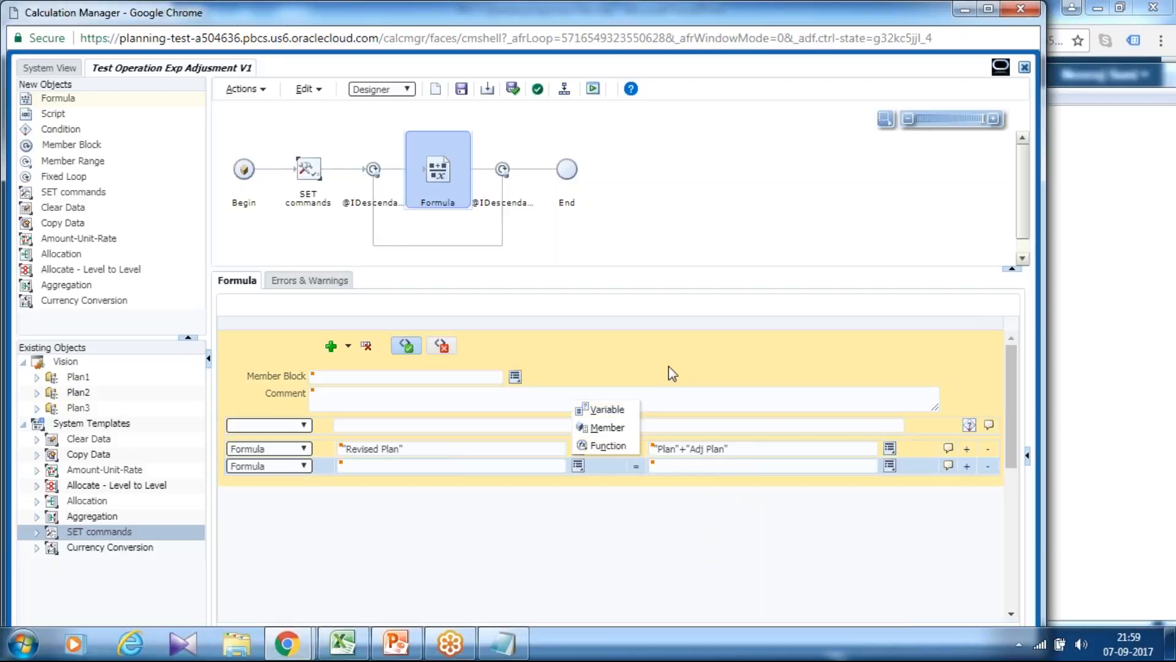
click(668, 367)
click(425, 450)
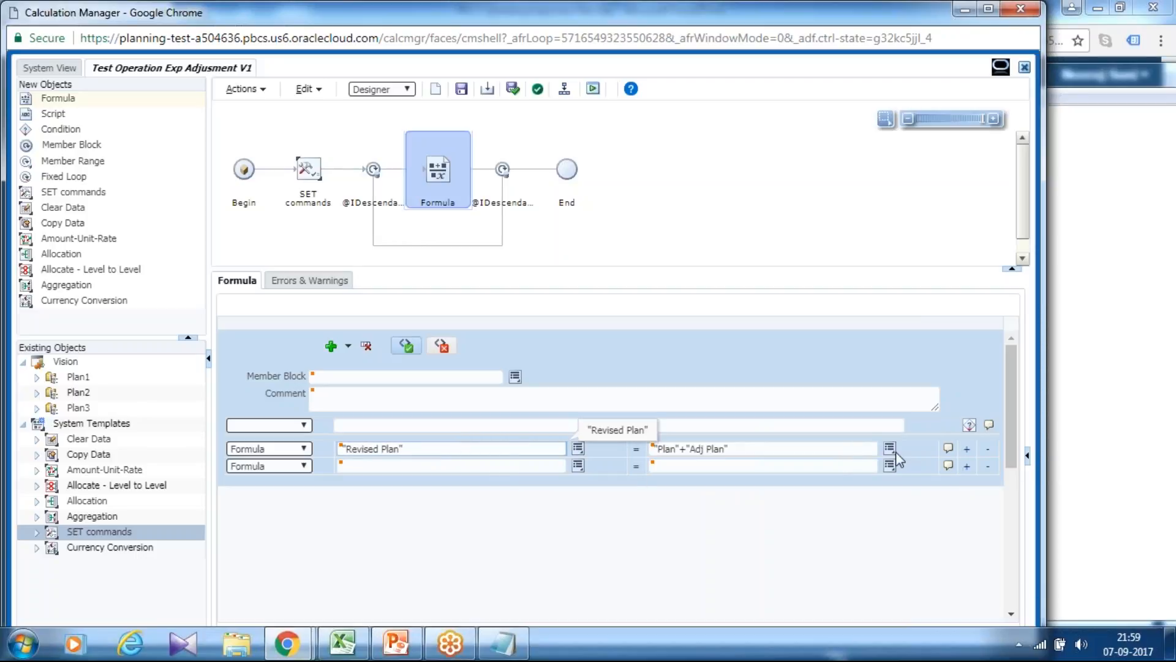
click(963, 450)
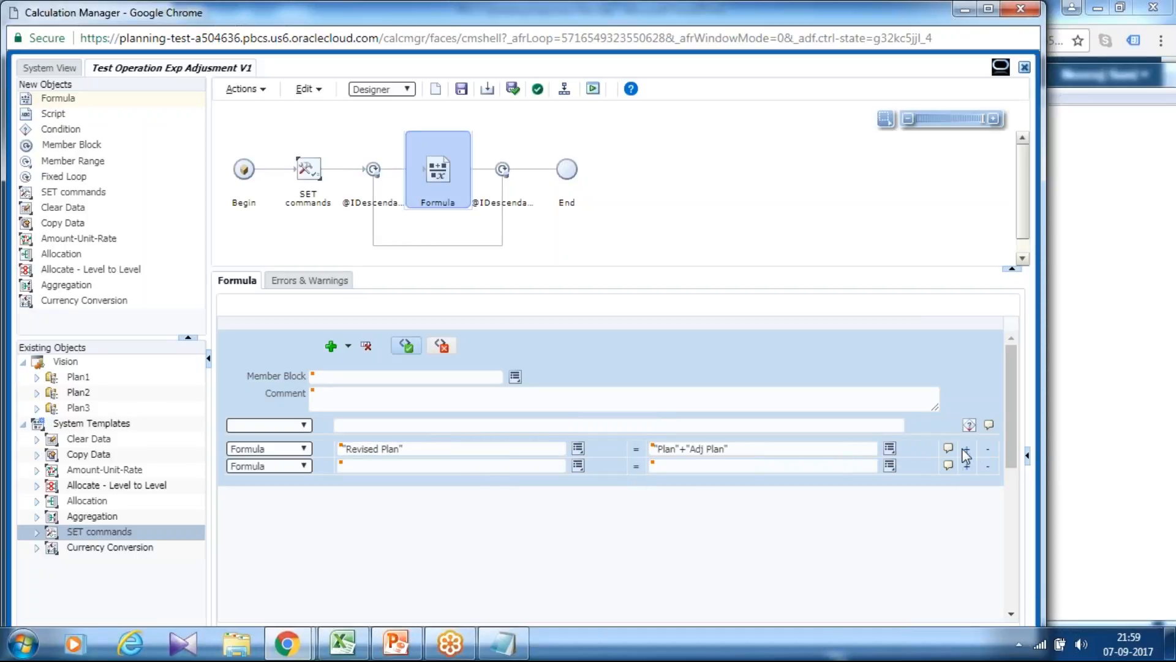
click(966, 451)
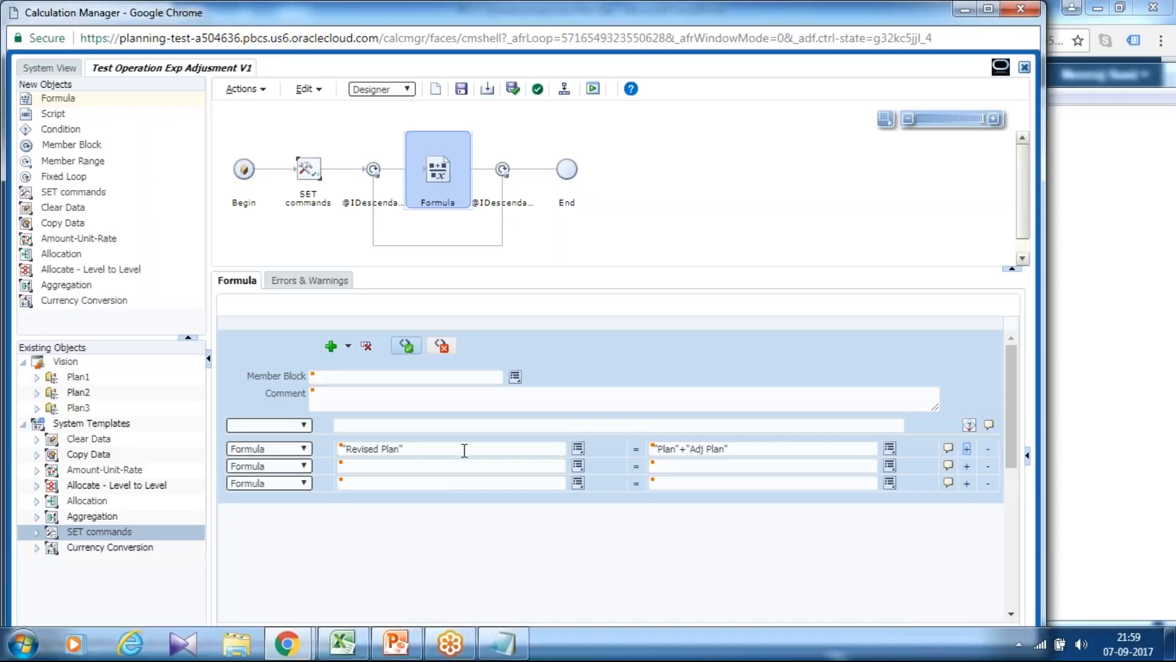
drag(433, 450, 405, 466)
drag(762, 451, 663, 464)
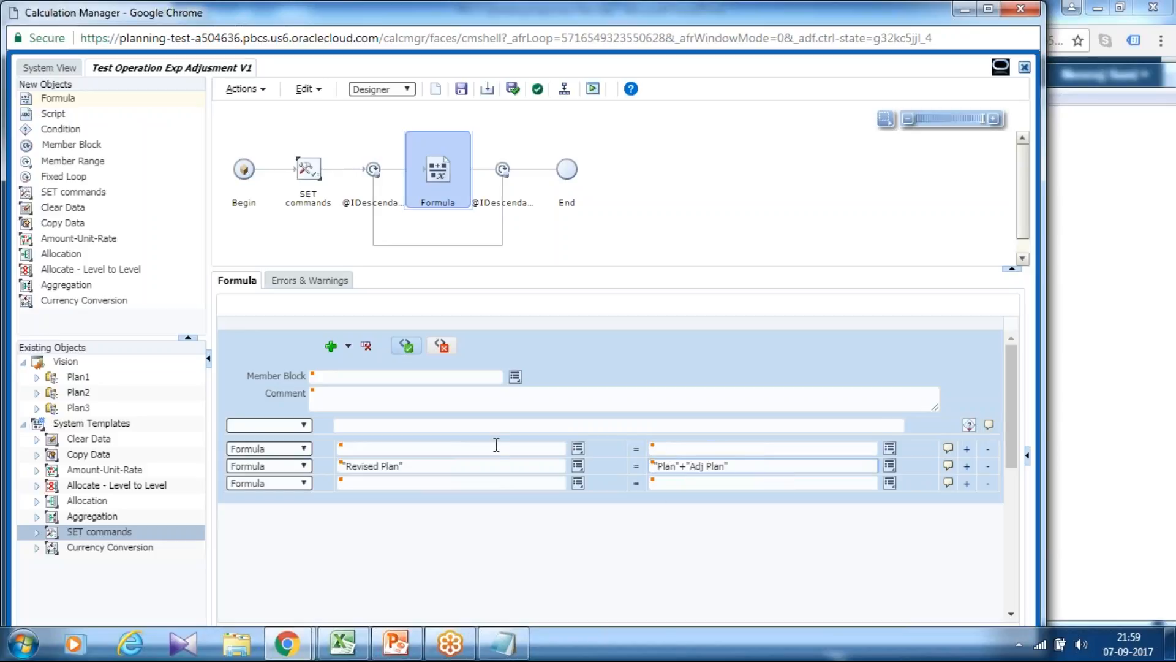
Enter "Adj Plan" as the first formula's left side, keep "Plan"+"Adj Plan" as the second formula's right side, and save the rule.
drag(743, 466, 420, 447)
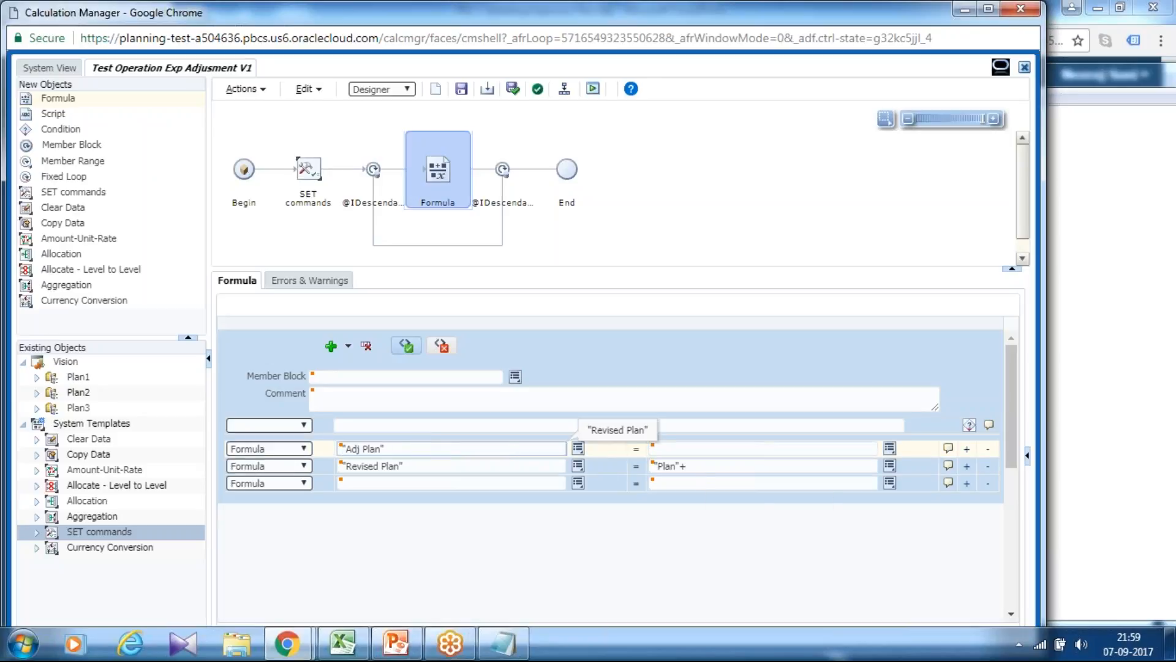
click(713, 467)
text("Adj Plan")
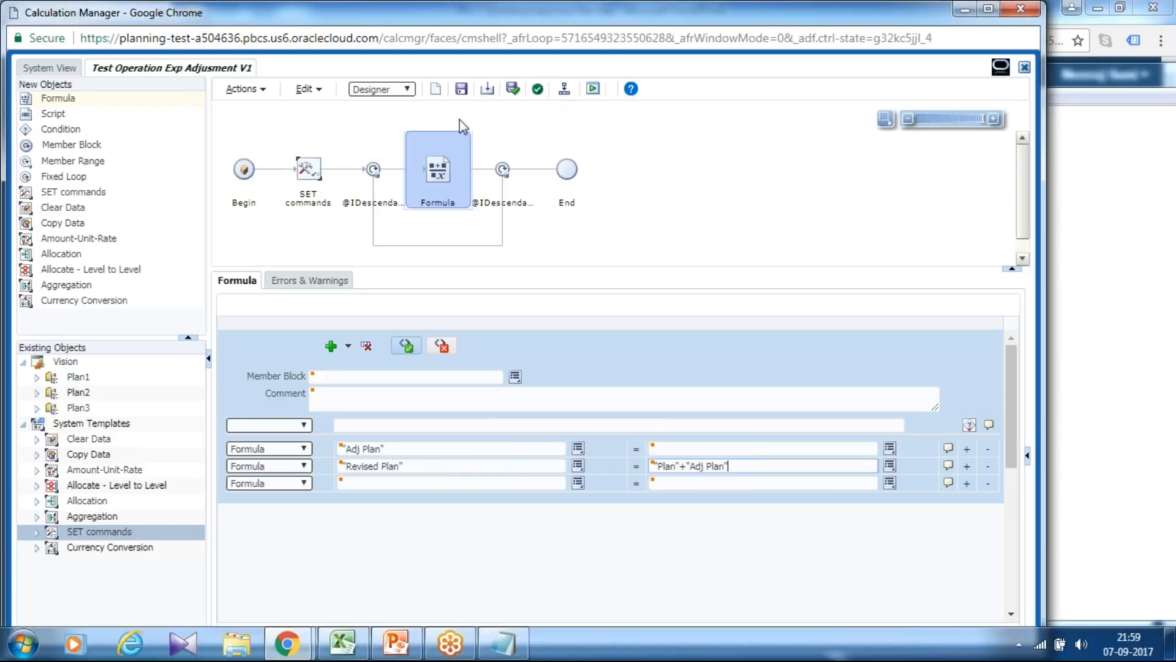
click(461, 90)
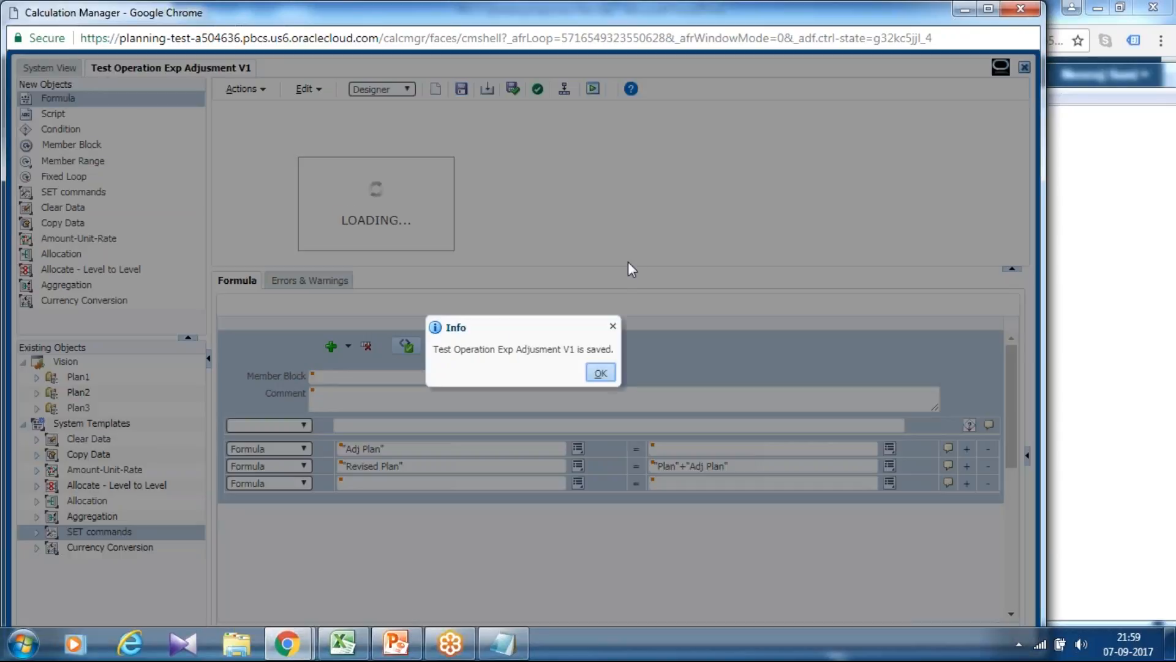
click(596, 371)
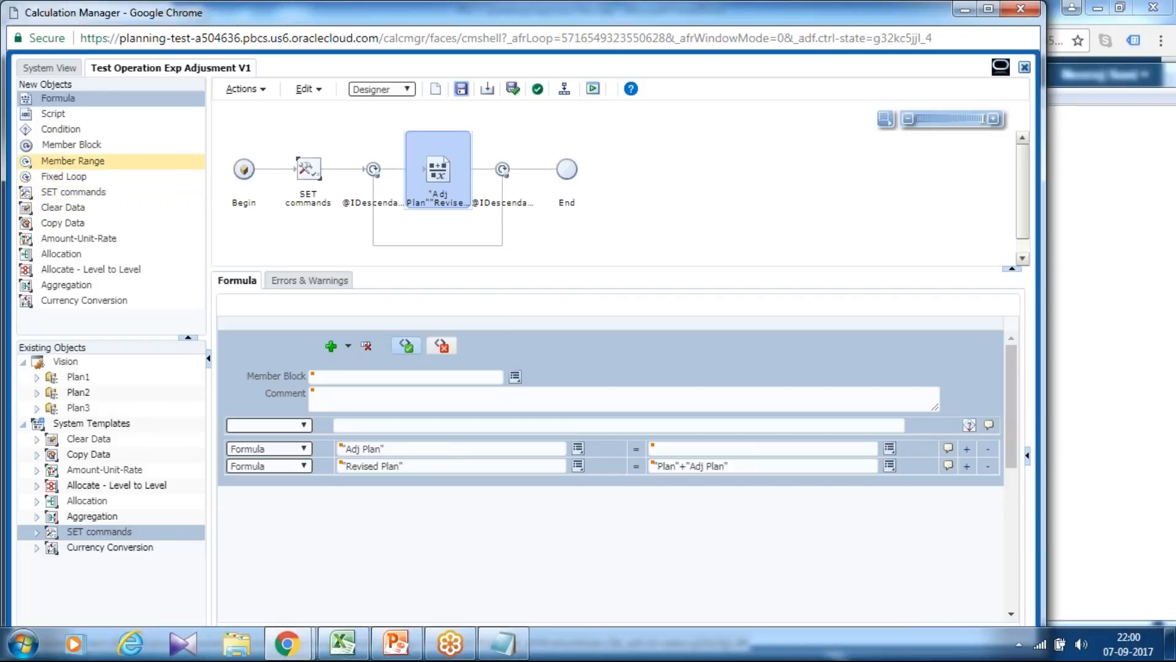
Insert a second Member Range between the first range and End, and set its Scenario dimension to "Adj Plan", "Revised Plan".
drag(27, 158, 537, 179)
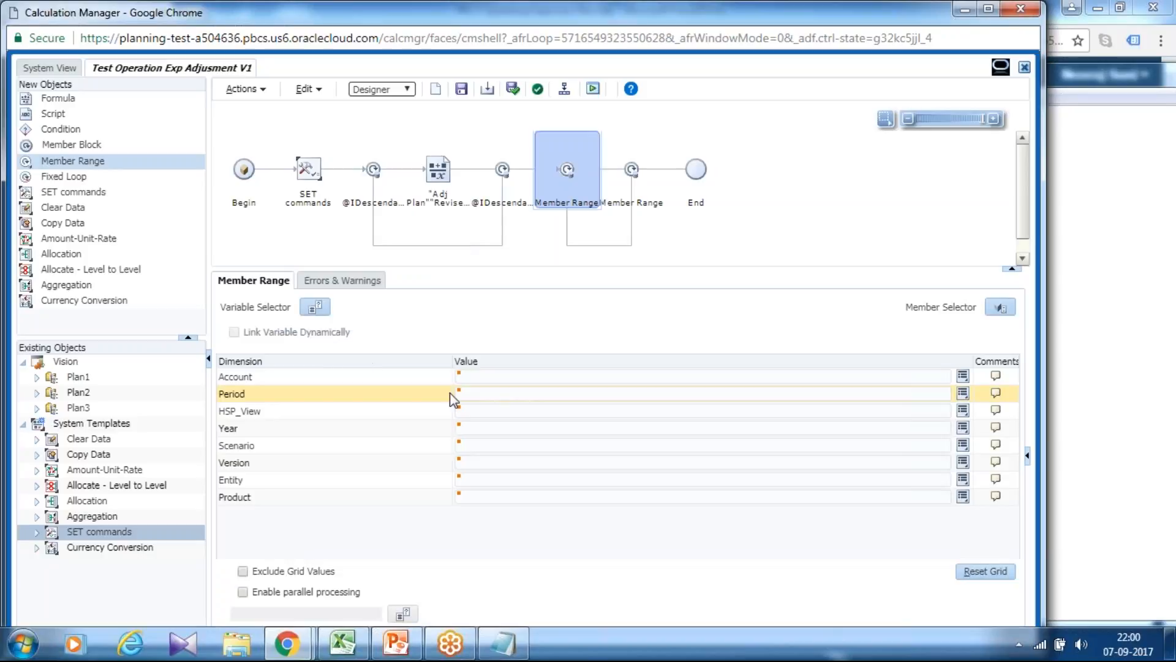
click(539, 445)
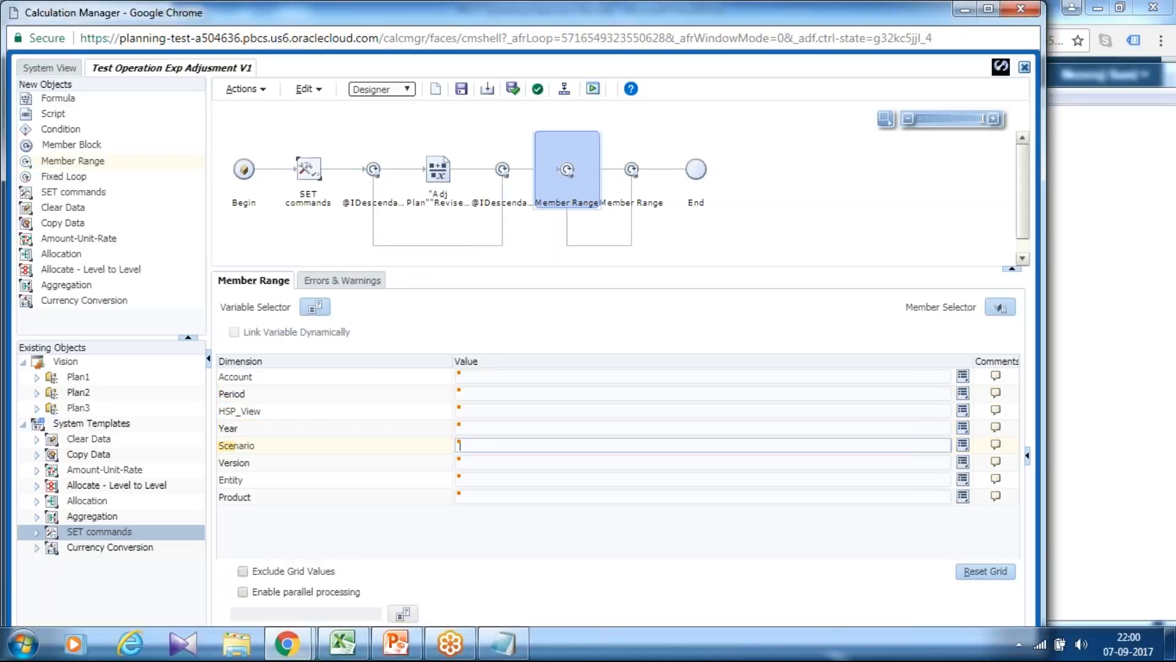
click(963, 445)
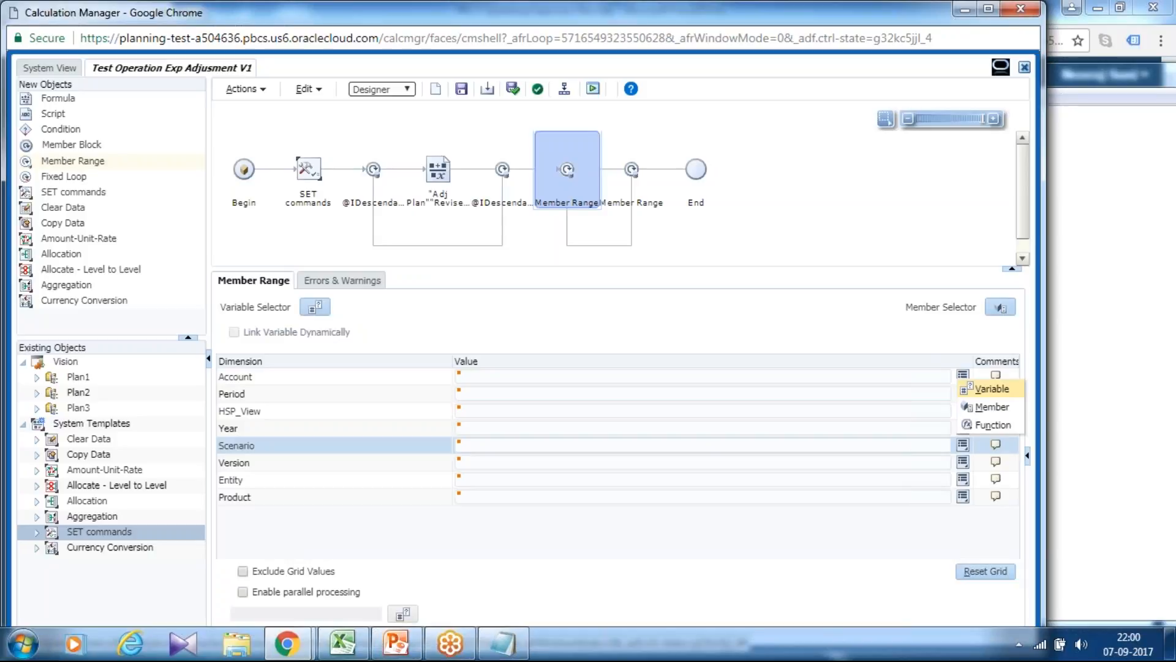
click(988, 414)
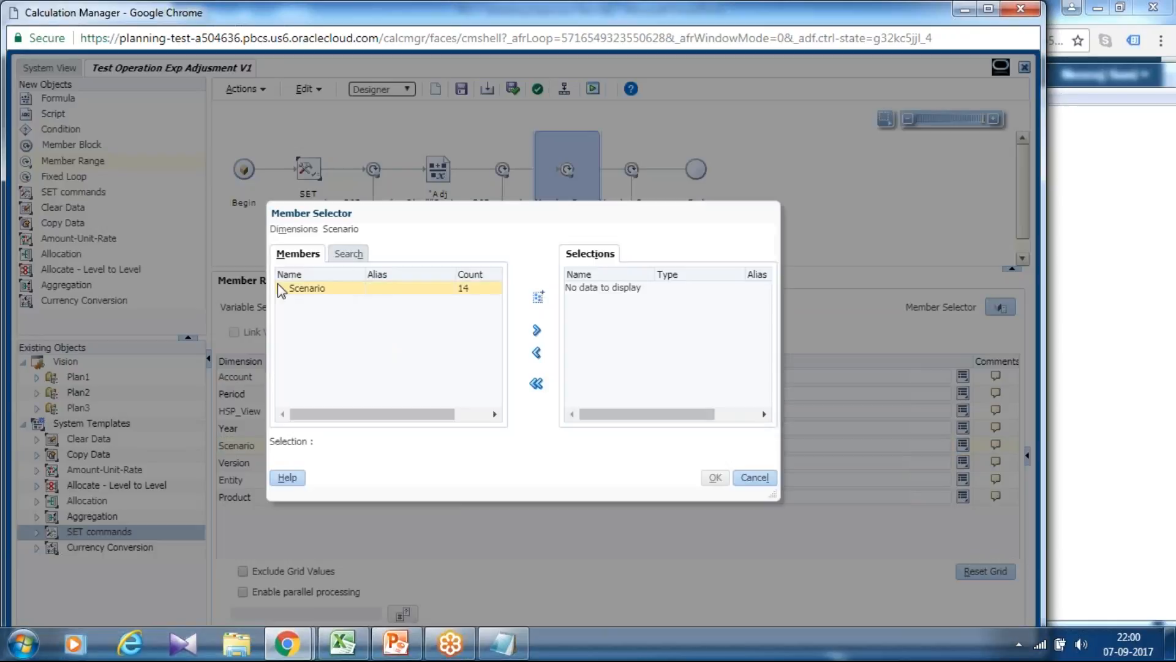
click(282, 289)
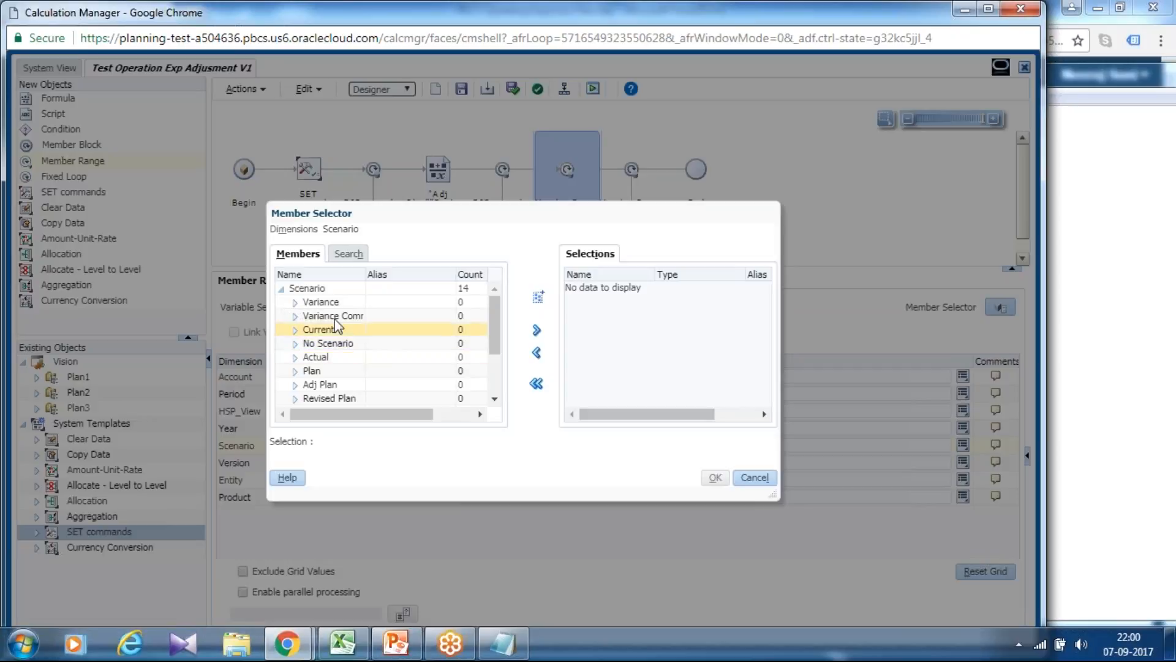
click(362, 384)
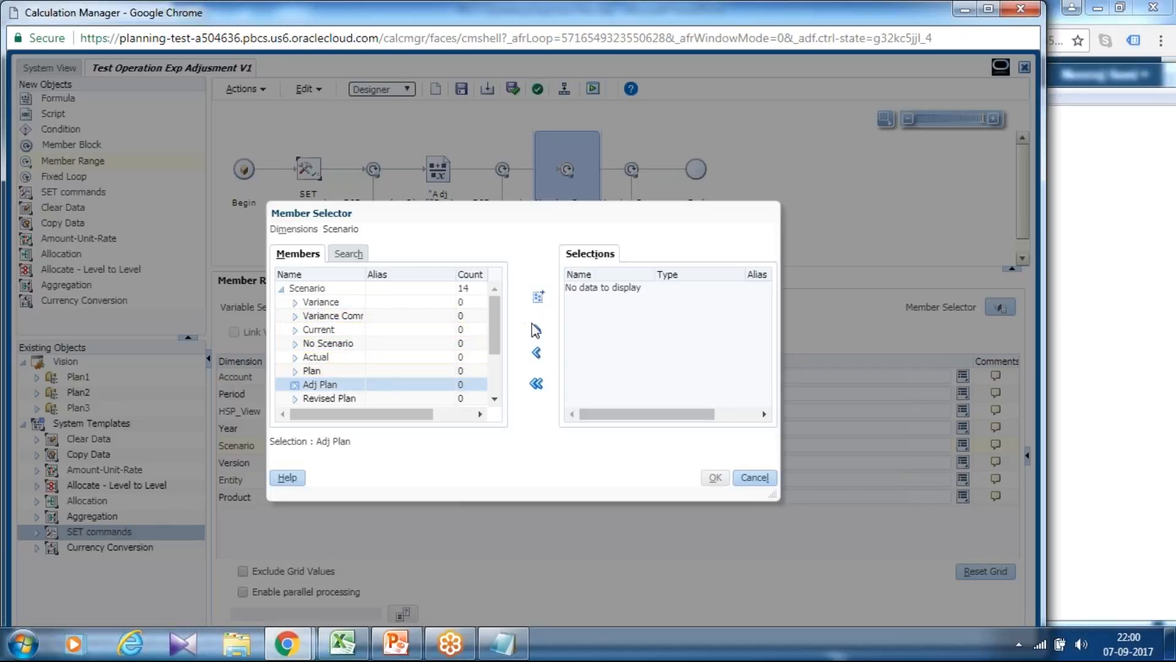
click(536, 330)
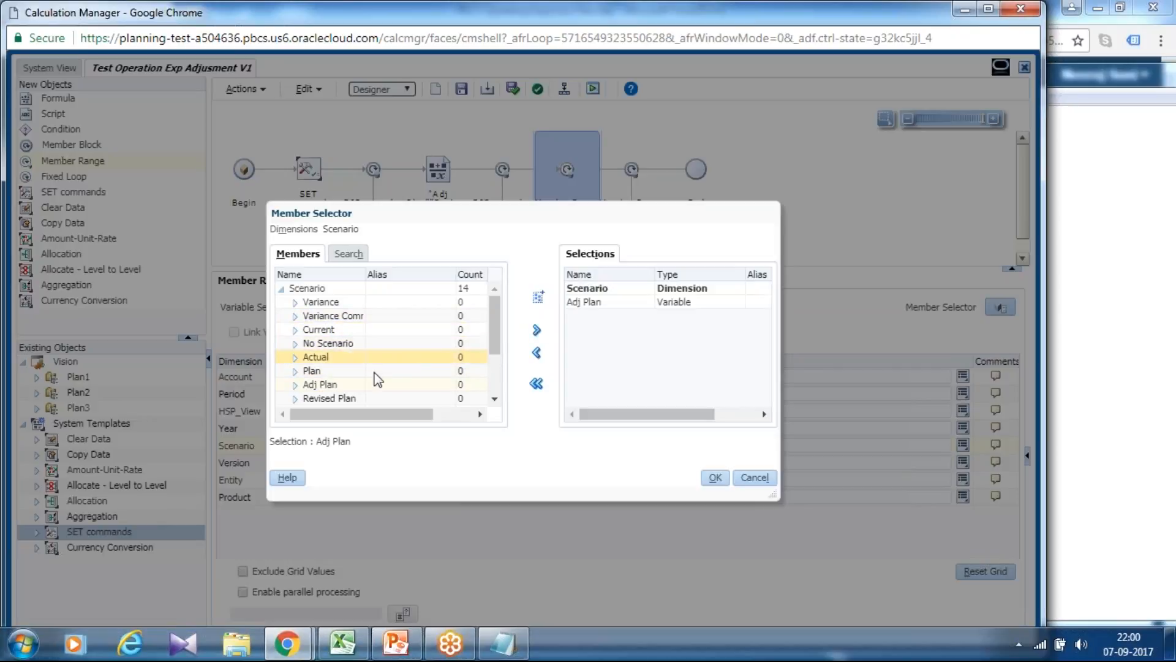
click(329, 398)
click(537, 330)
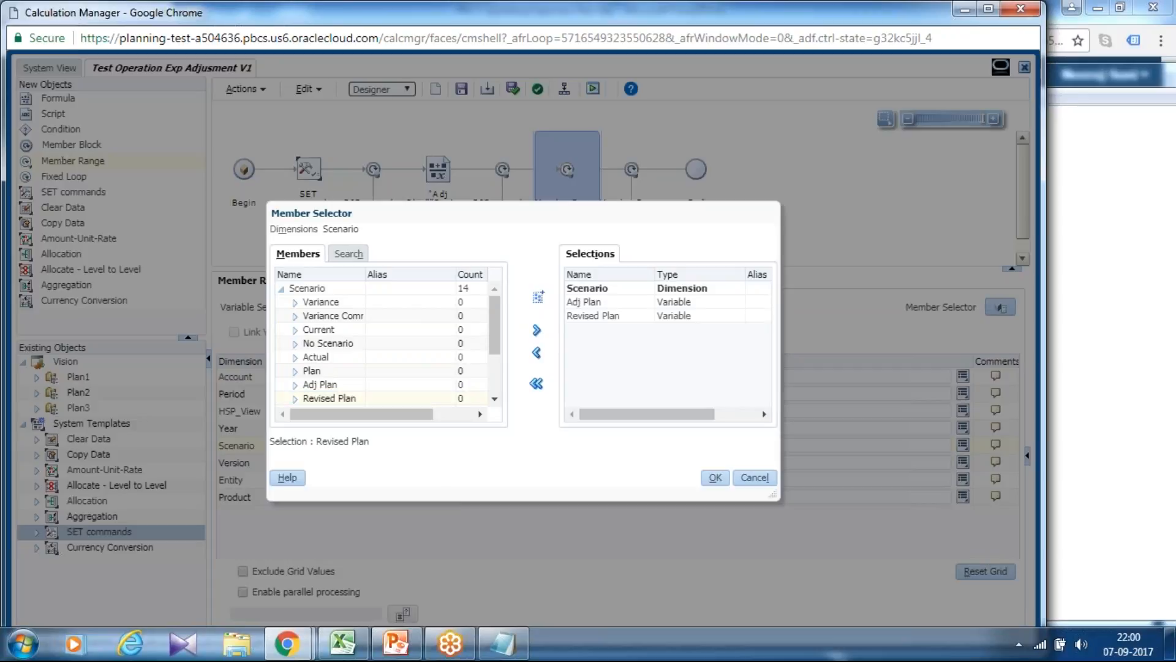
click(708, 479)
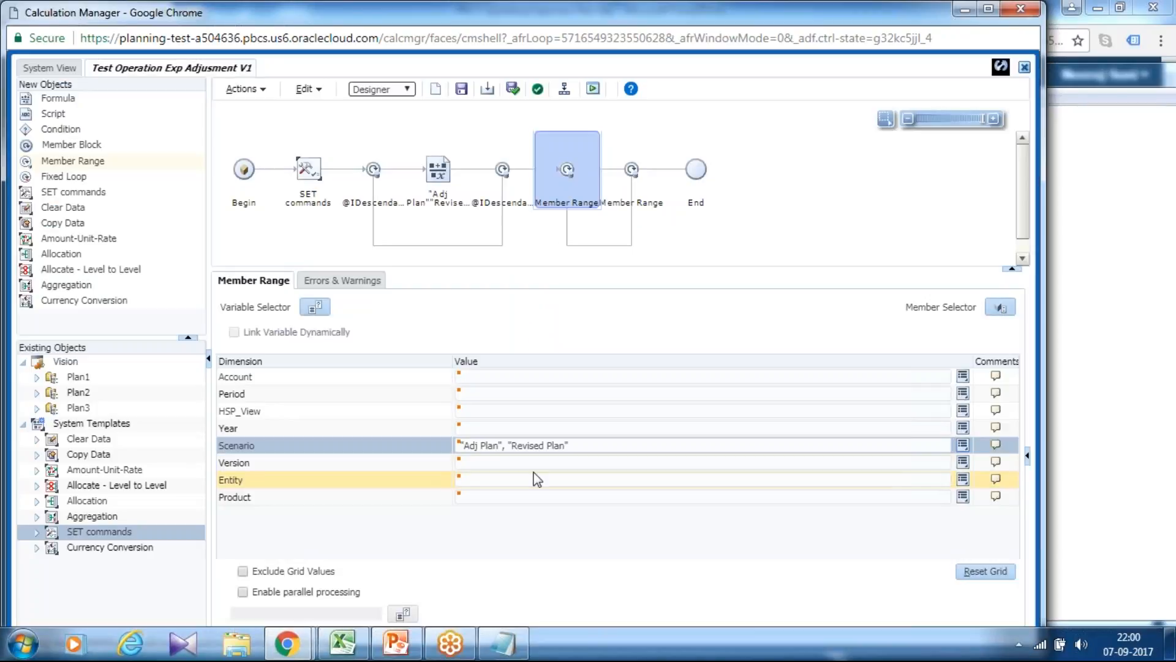
Set the Version dimension of the second Member Range to &CurVersion and save the rule.
click(460, 463)
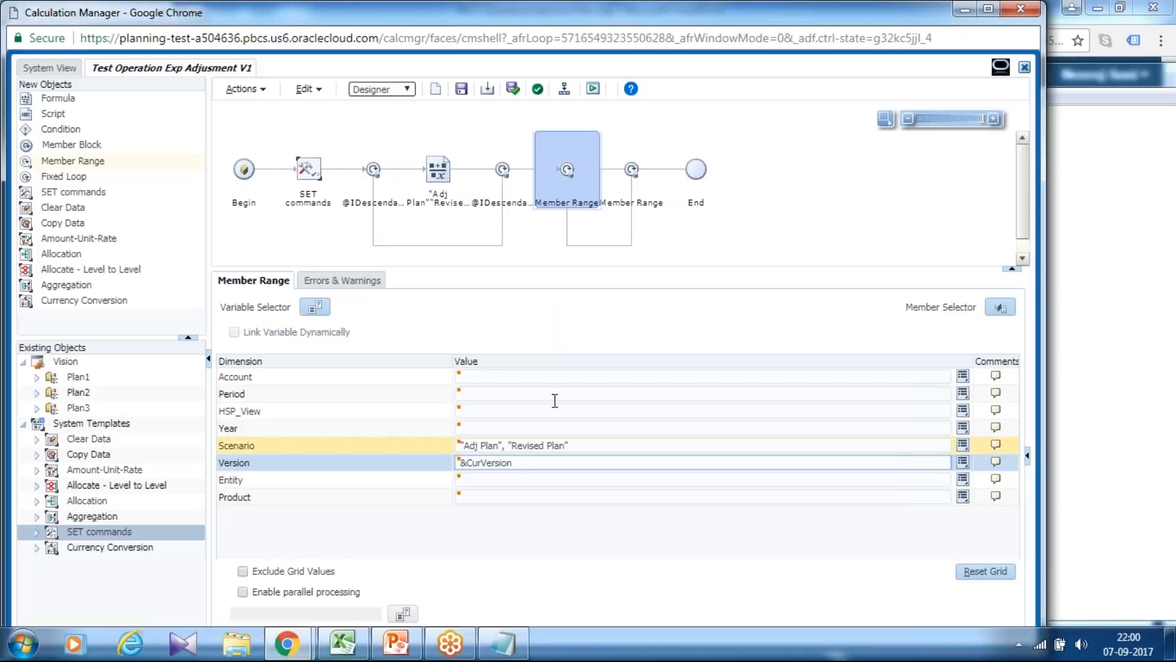
click(462, 90)
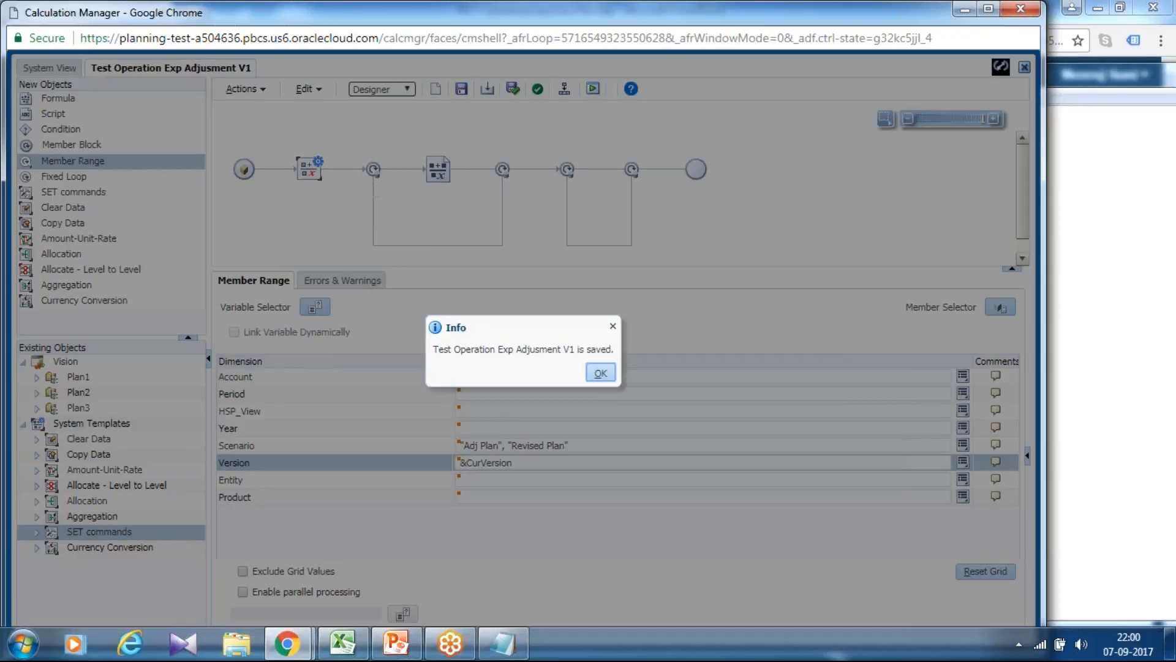
click(601, 373)
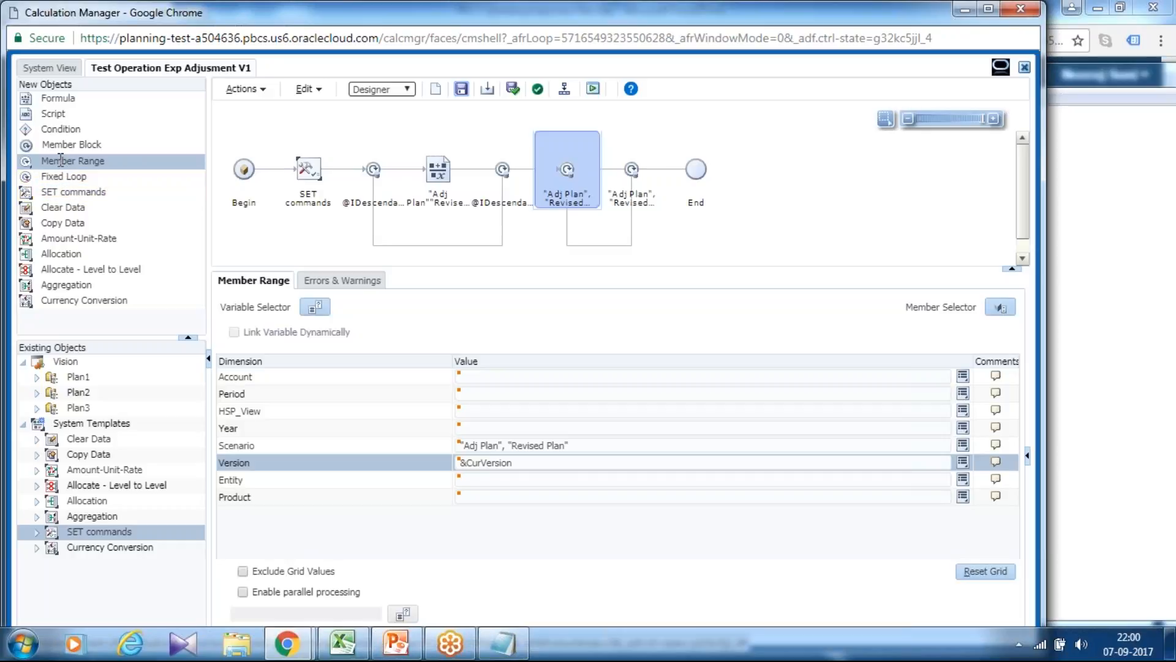
Insert a Formula object inside the second Member Range and set its left side to the Account member "OpEx", found by searching OpeX.
drag(24, 96, 611, 164)
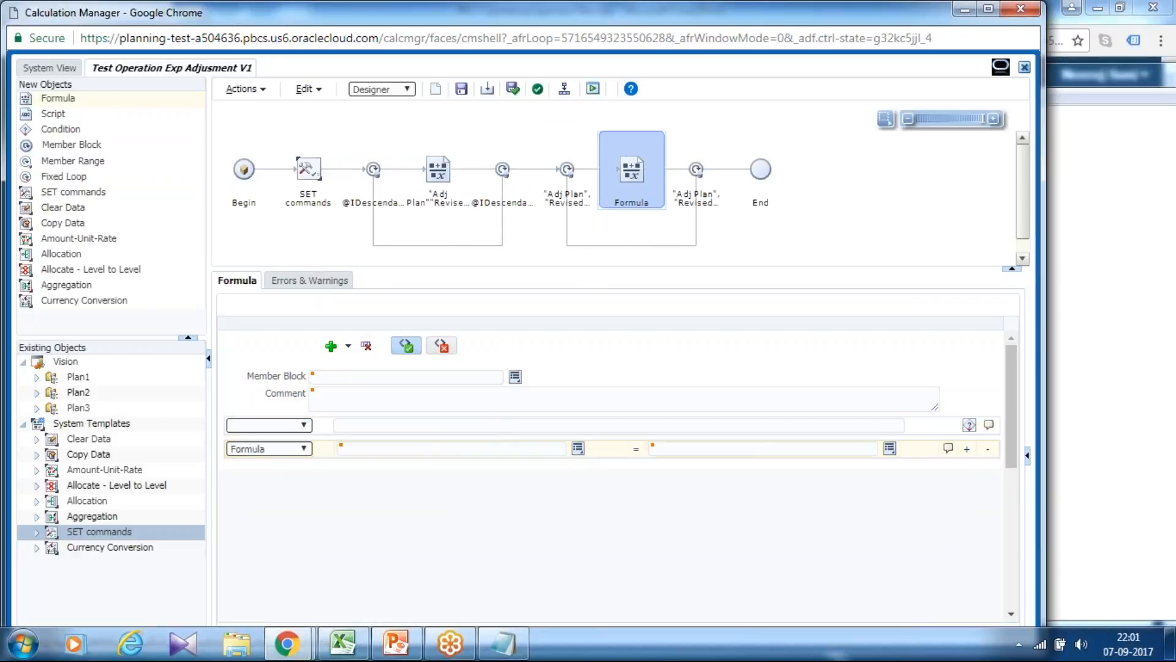
click(578, 448)
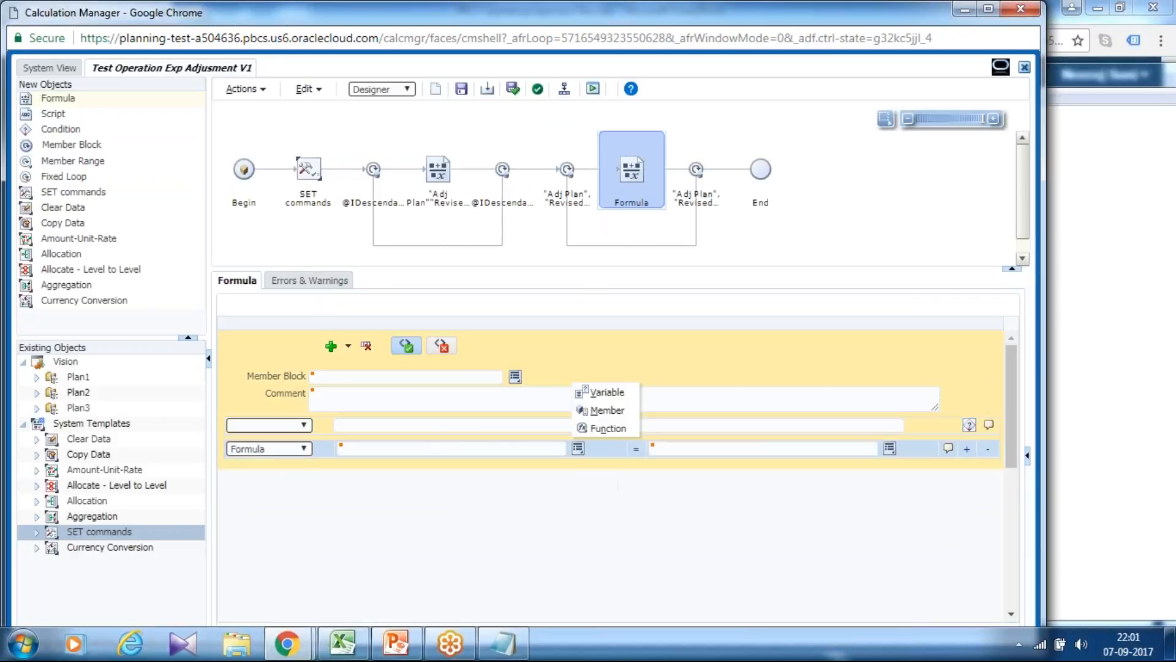
click(604, 411)
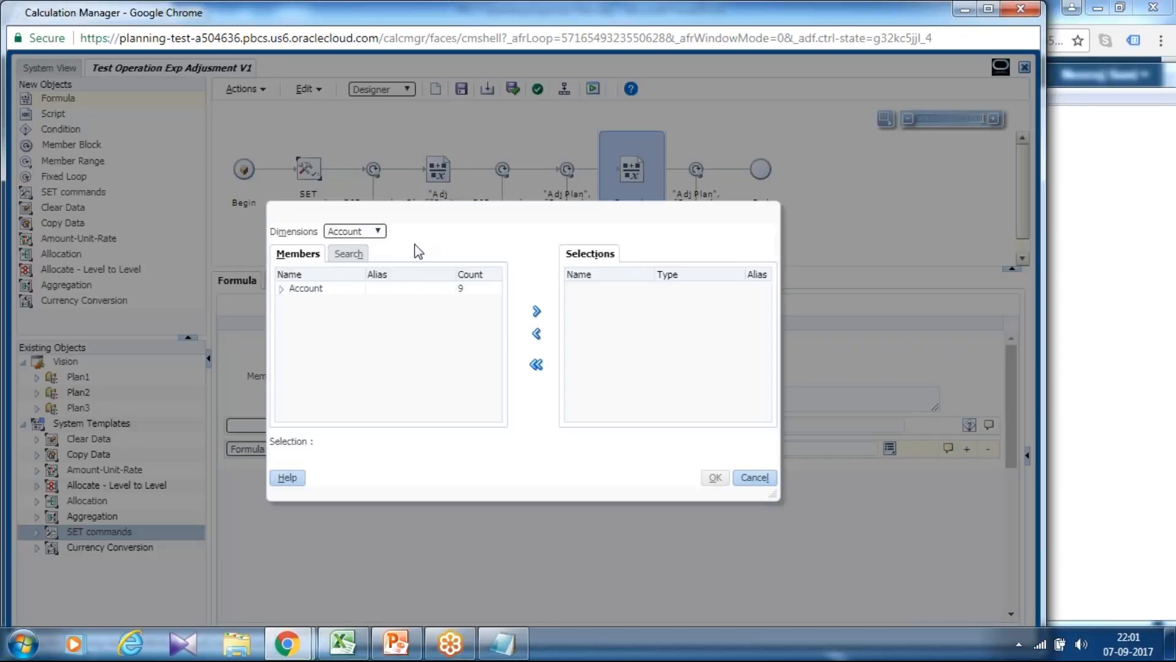
click(348, 253)
click(401, 272)
text(O)
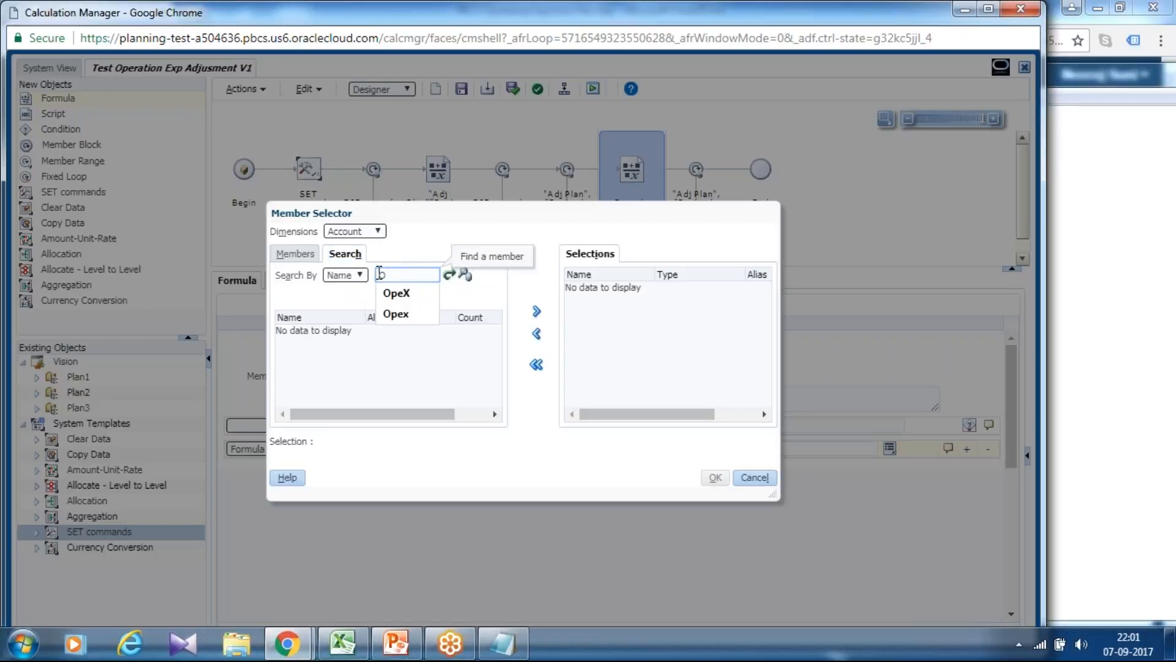
click(395, 293)
click(449, 274)
click(367, 333)
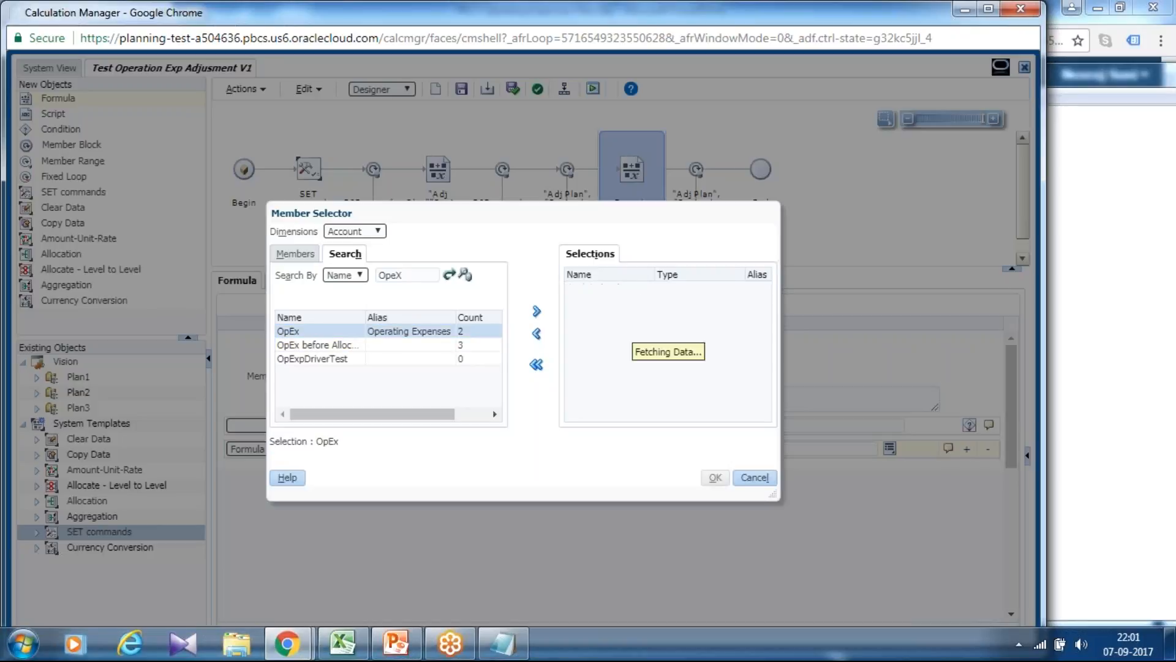
click(537, 312)
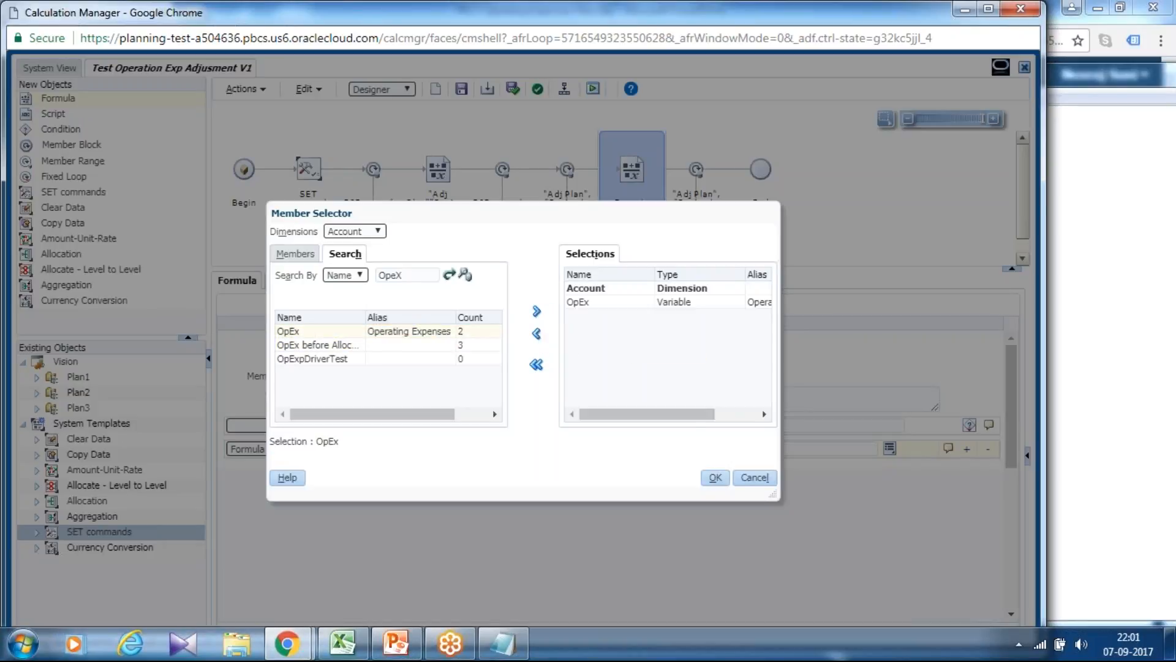
click(715, 477)
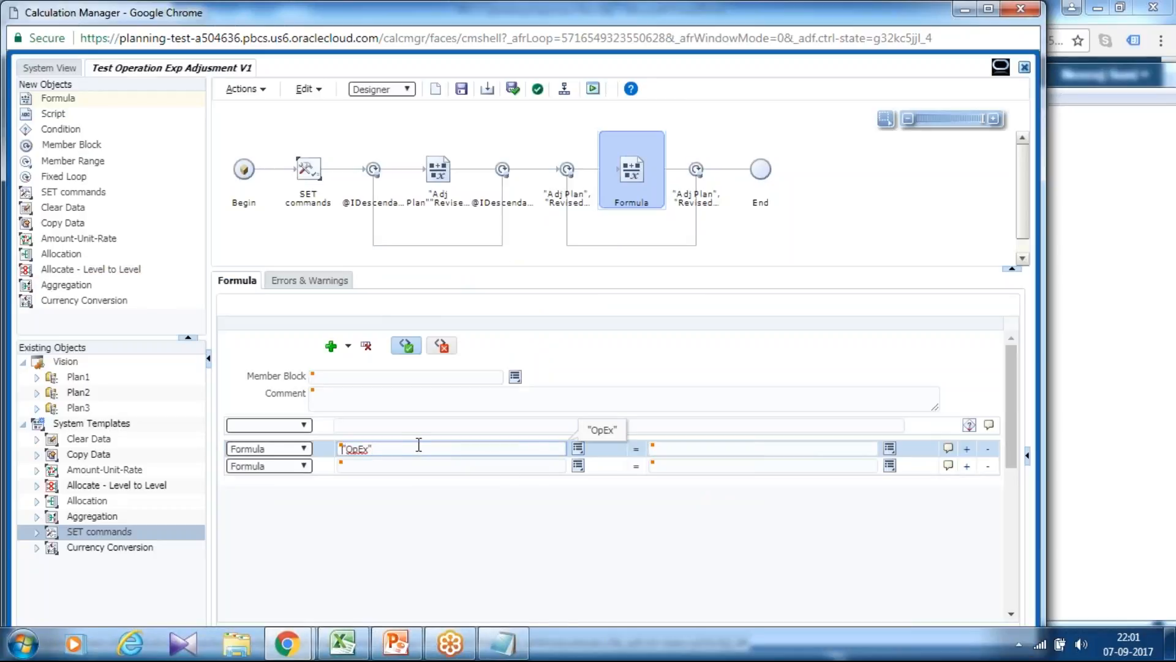
text(@Idescendants()
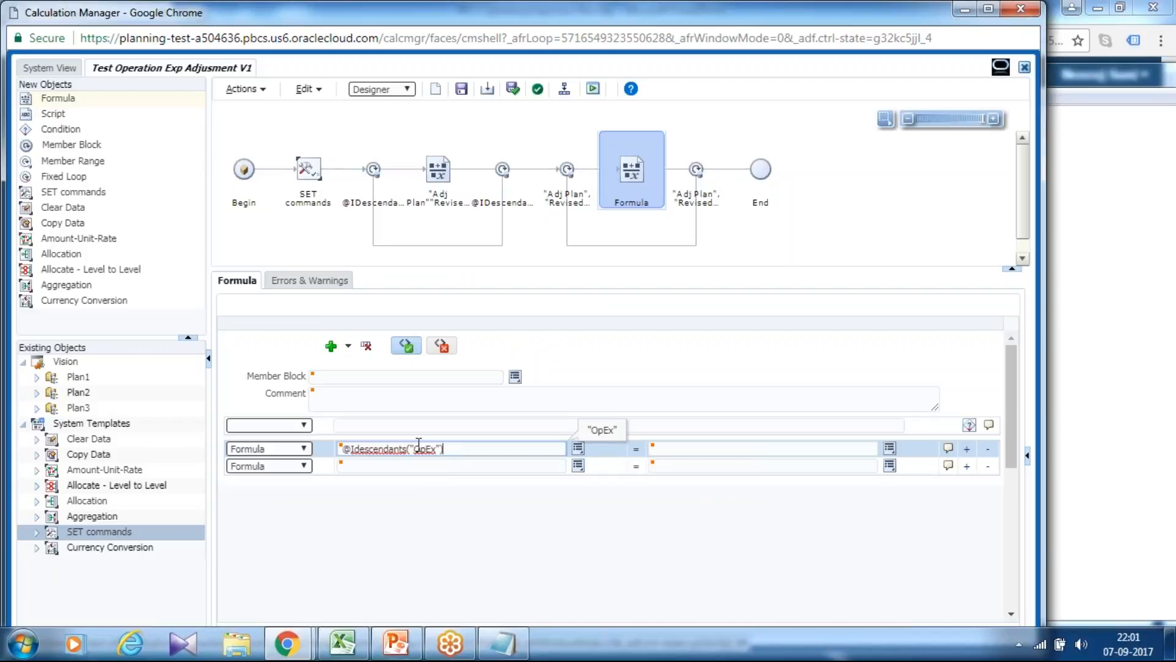
click(463, 92)
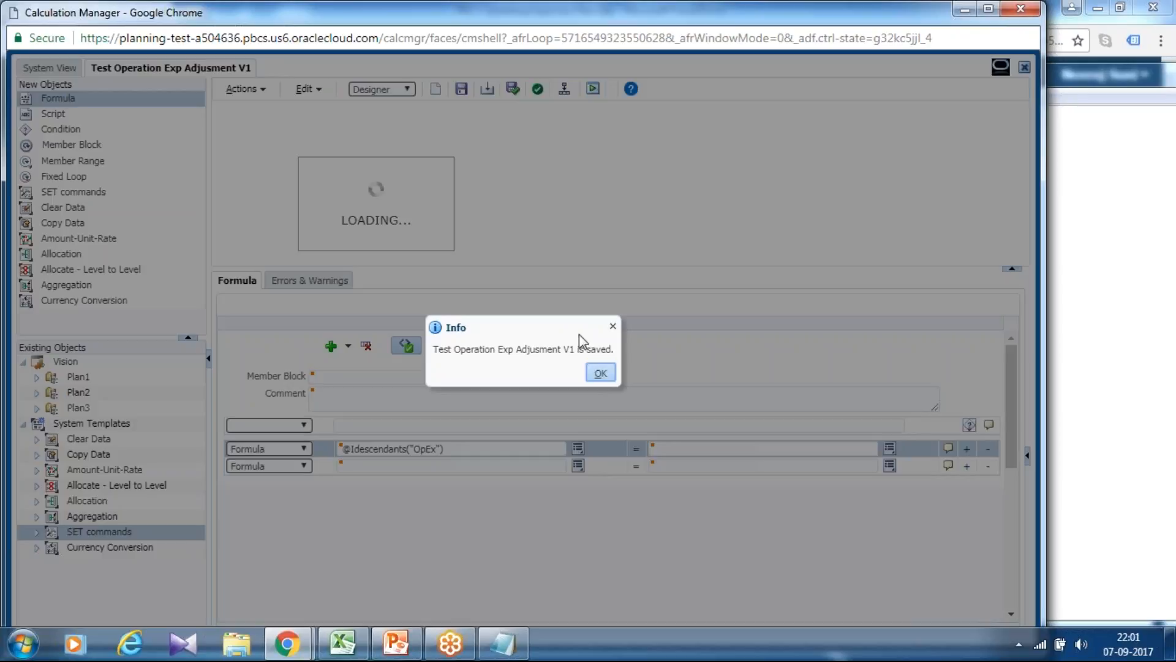
click(599, 380)
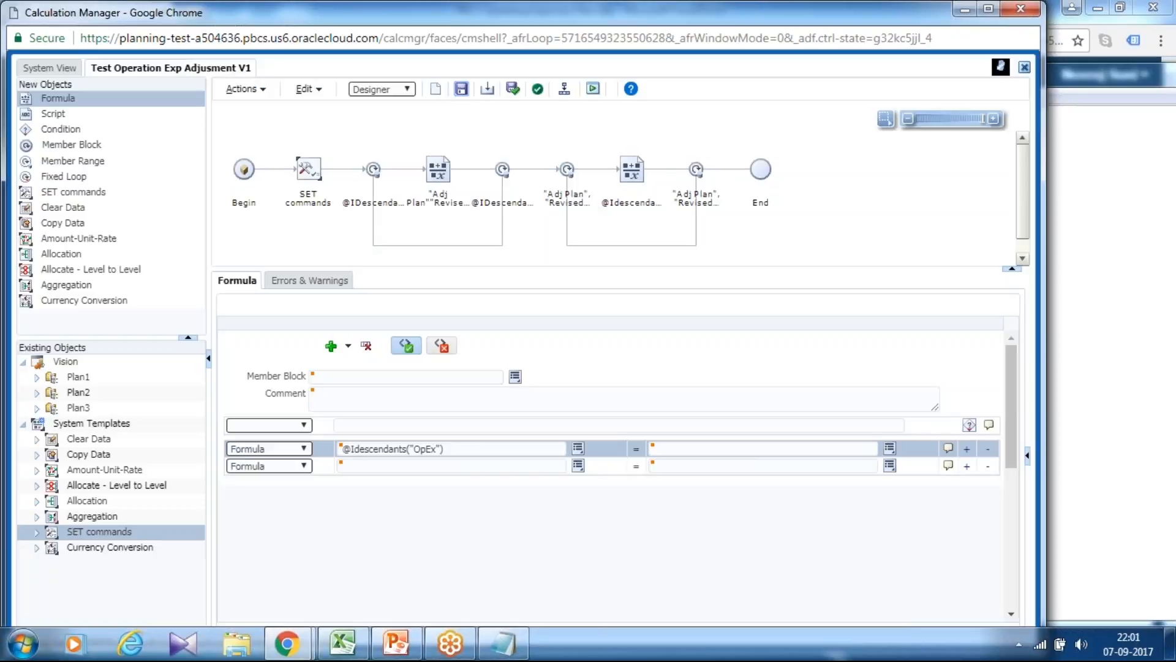
Switch the rule from the designer to Edit Script view and validate it.
click(392, 91)
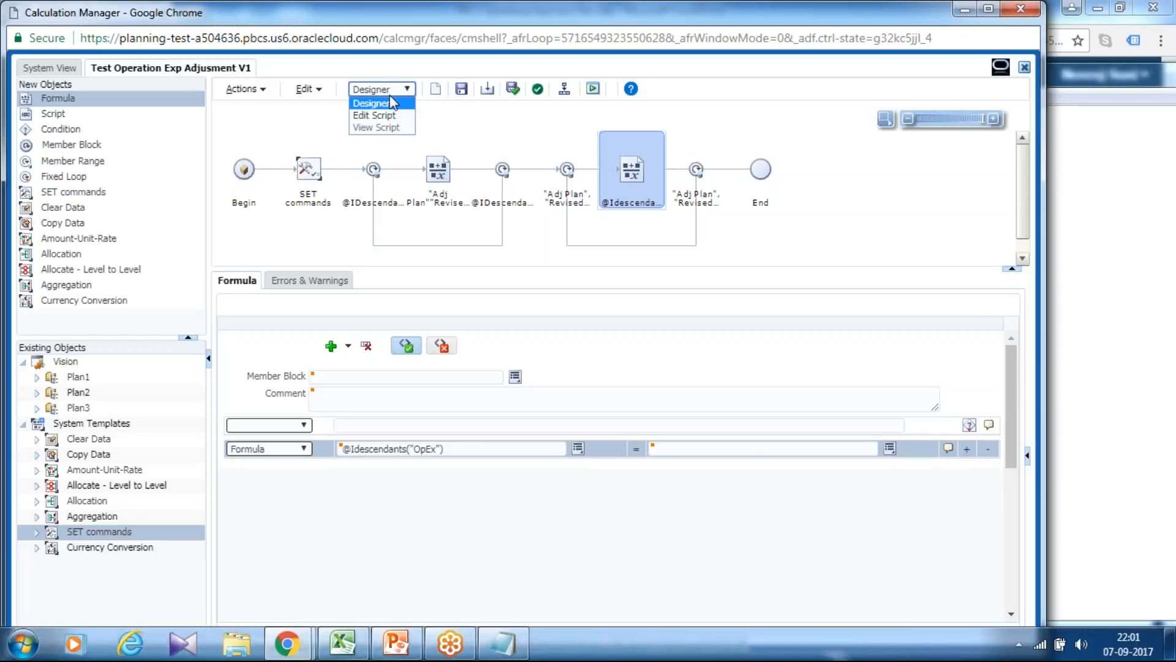
click(390, 116)
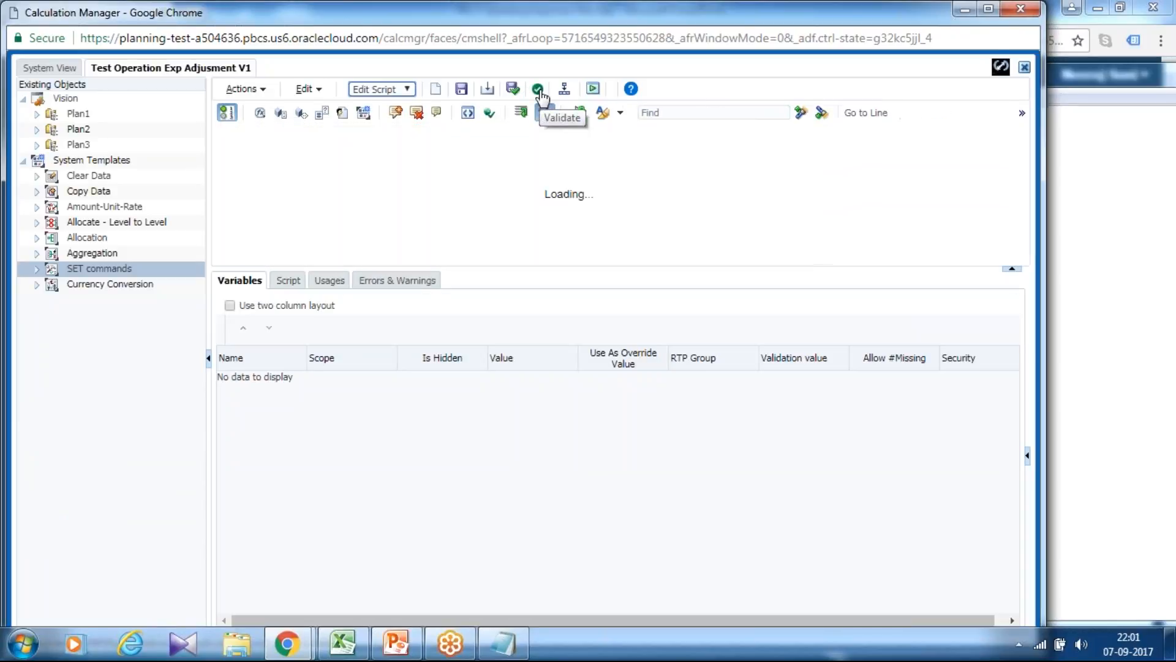
click(539, 90)
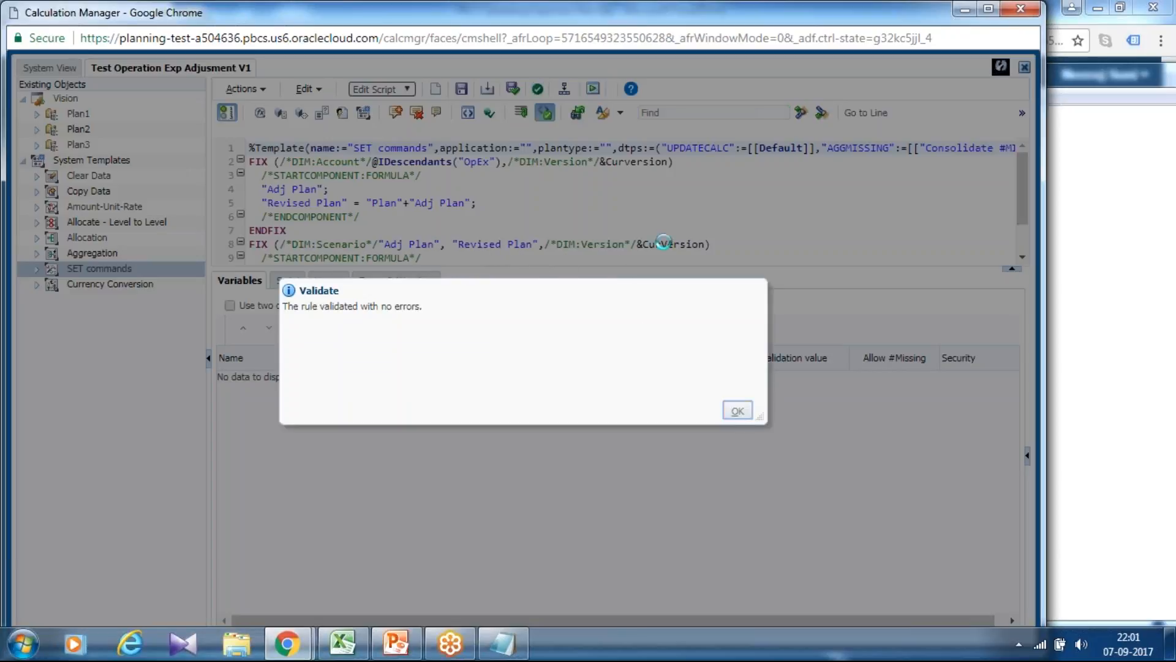
click(738, 410)
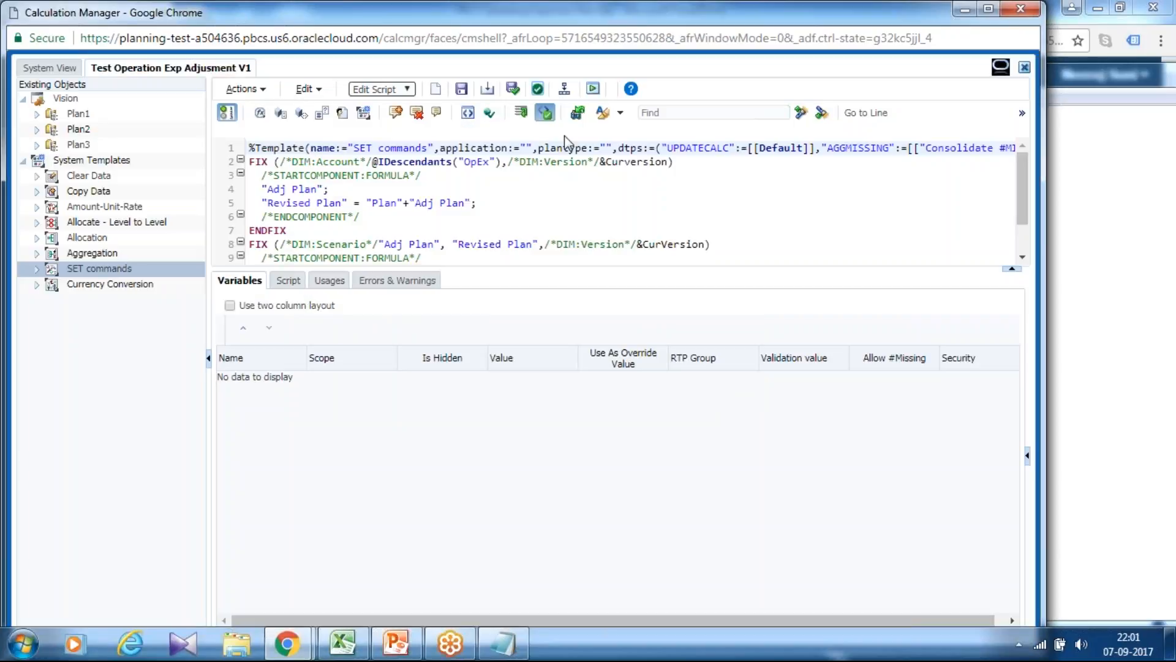
Close the rule and exit Calculation Manager, confirming to leave the site.
click(1024, 67)
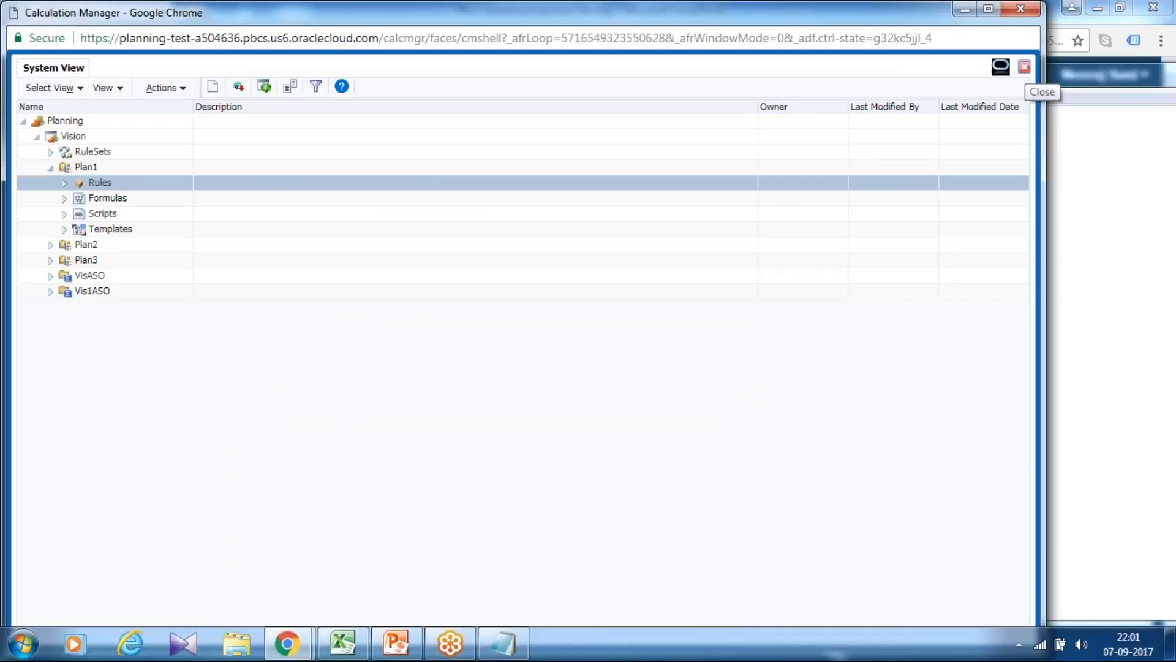
click(1025, 67)
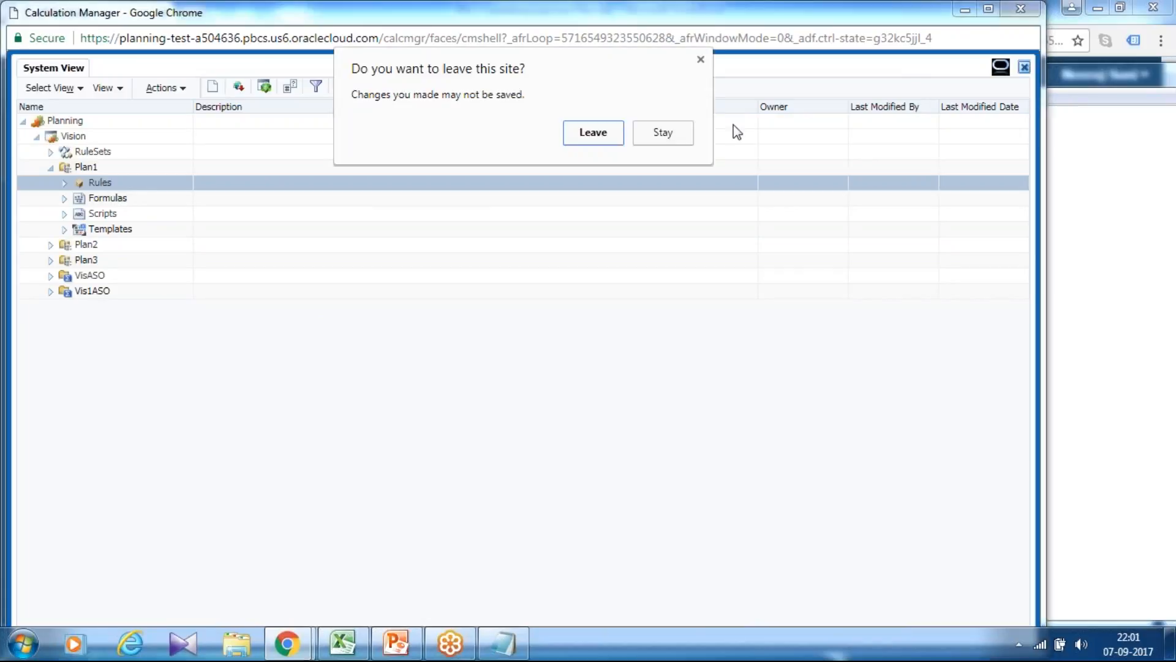
click(592, 133)
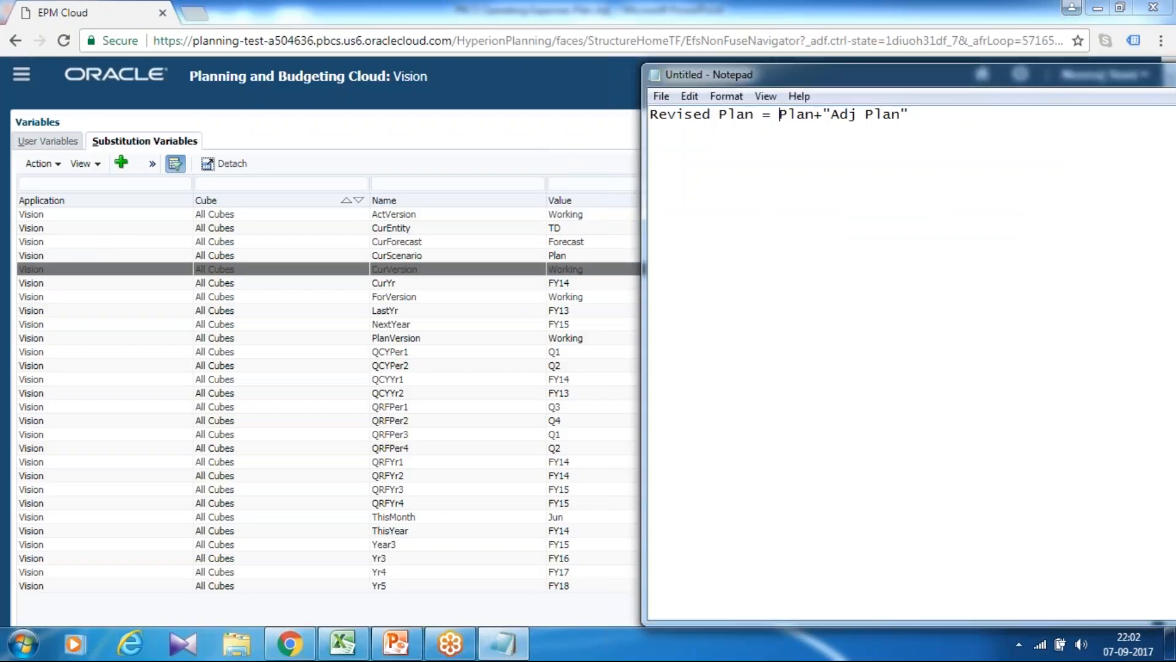
Reopen Calculation Manager from Planning, widen the Name column and expand Vision's Plan1 cube down to its list of rules.
click(509, 77)
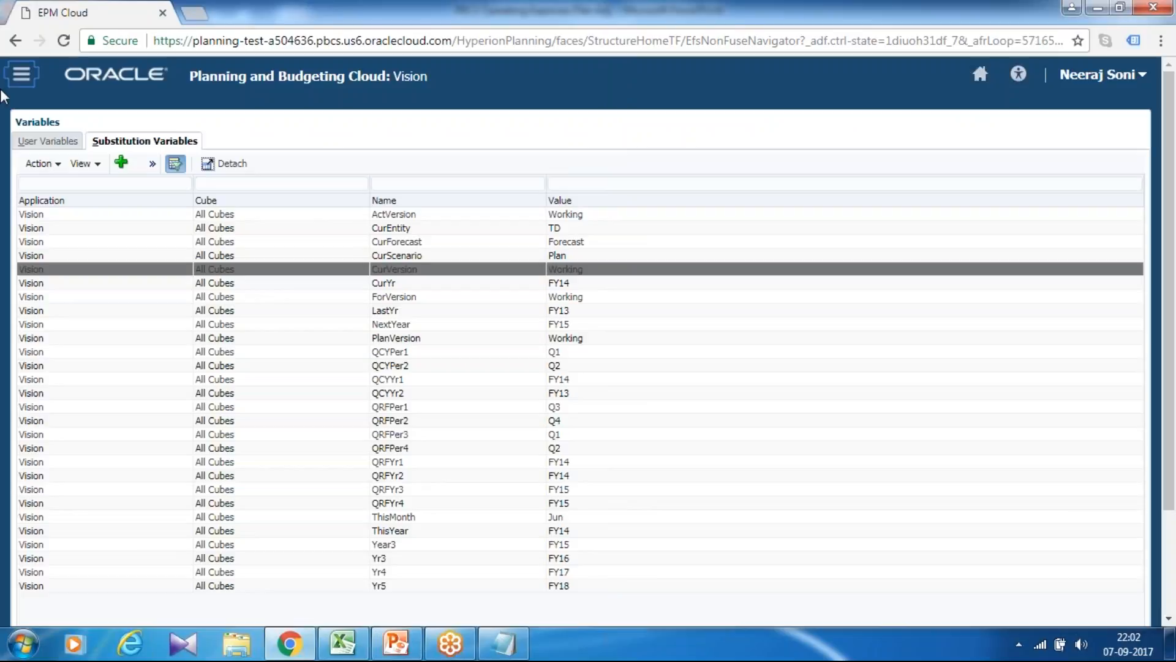
click(22, 74)
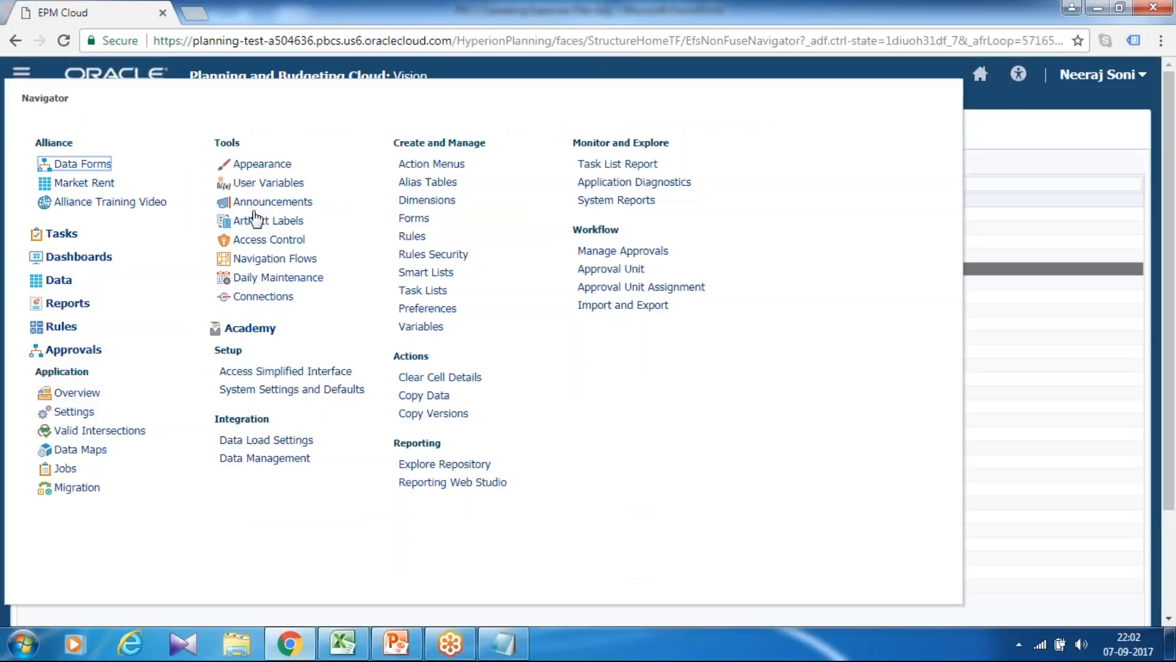
click(411, 236)
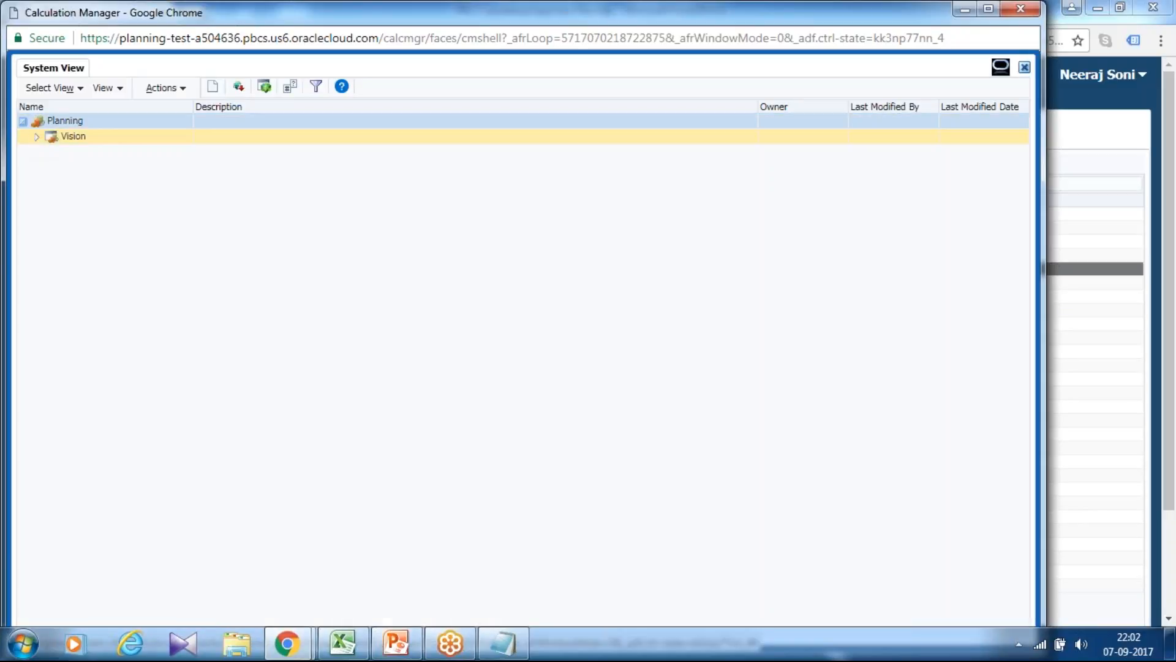
click(36, 136)
click(51, 167)
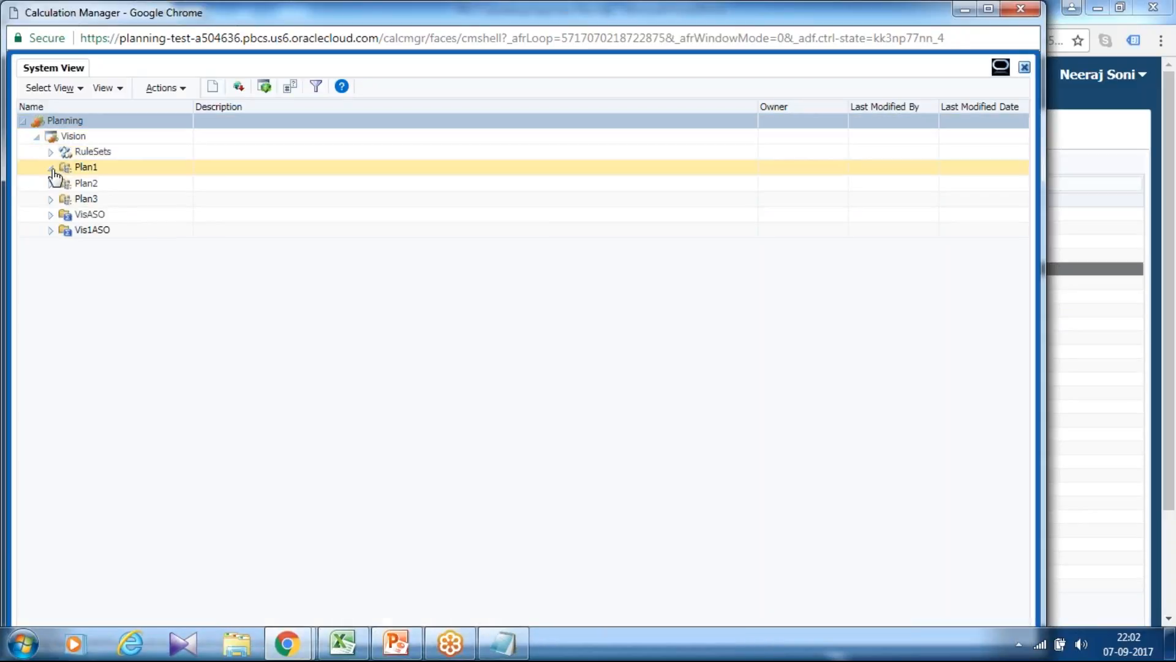
drag(194, 107, 322, 107)
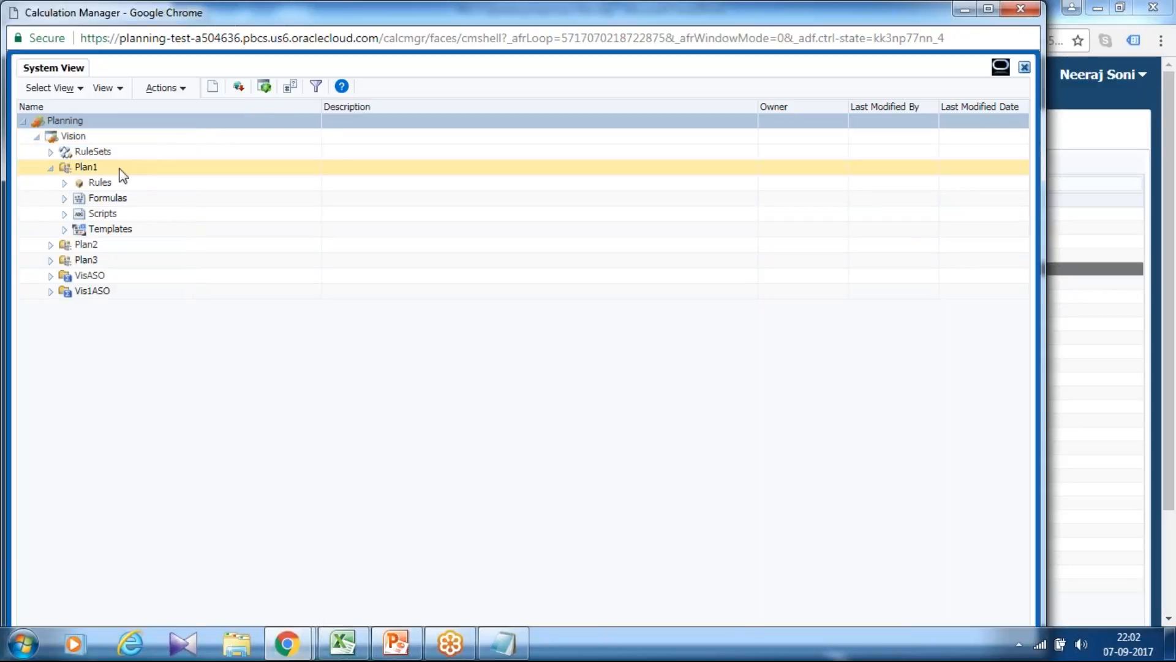
click(64, 183)
scroll(295, 301, down, 7)
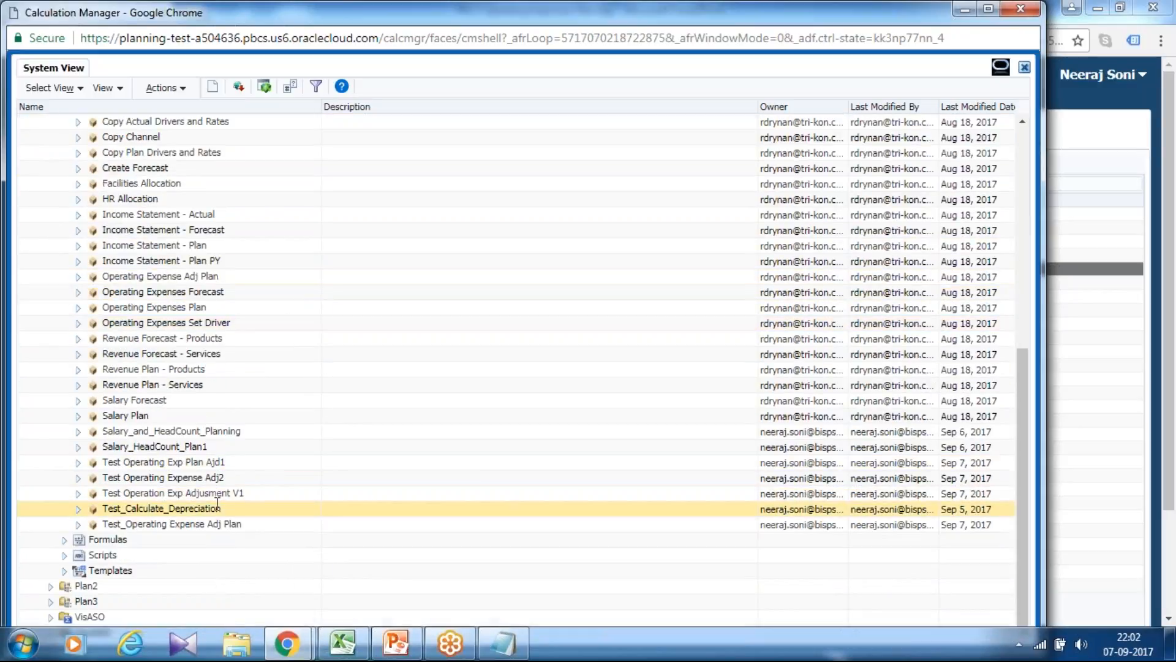
Deploy the rule "Test Operation Exp Adjusment V1" from the Plan1 rules.
click(238, 479)
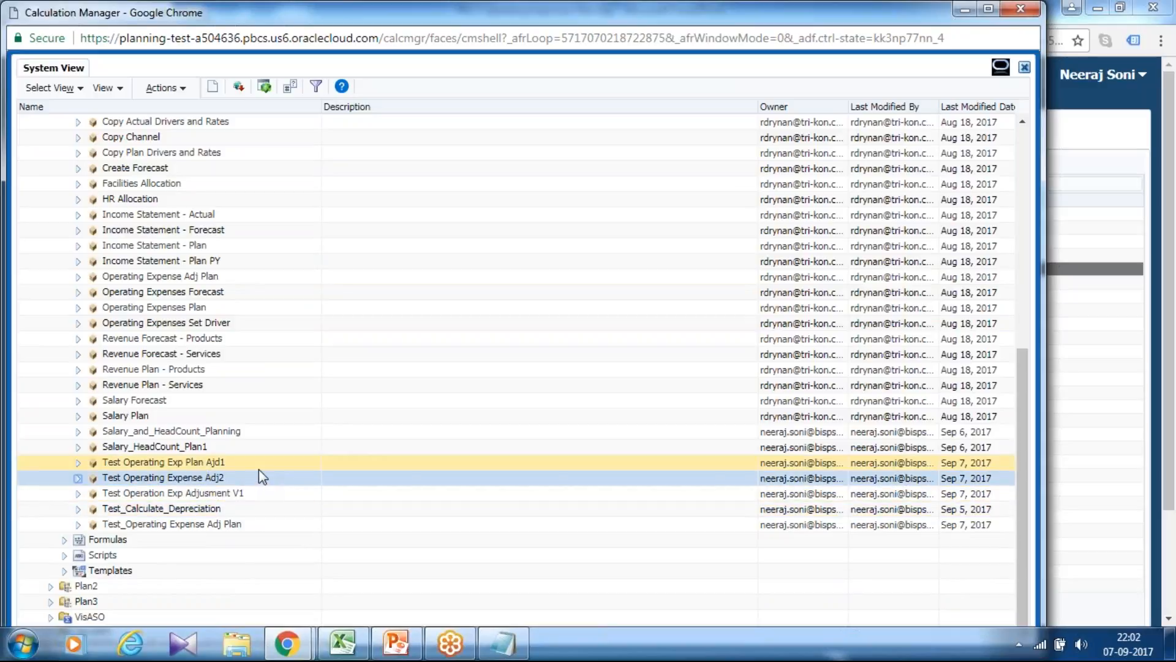
click(230, 493)
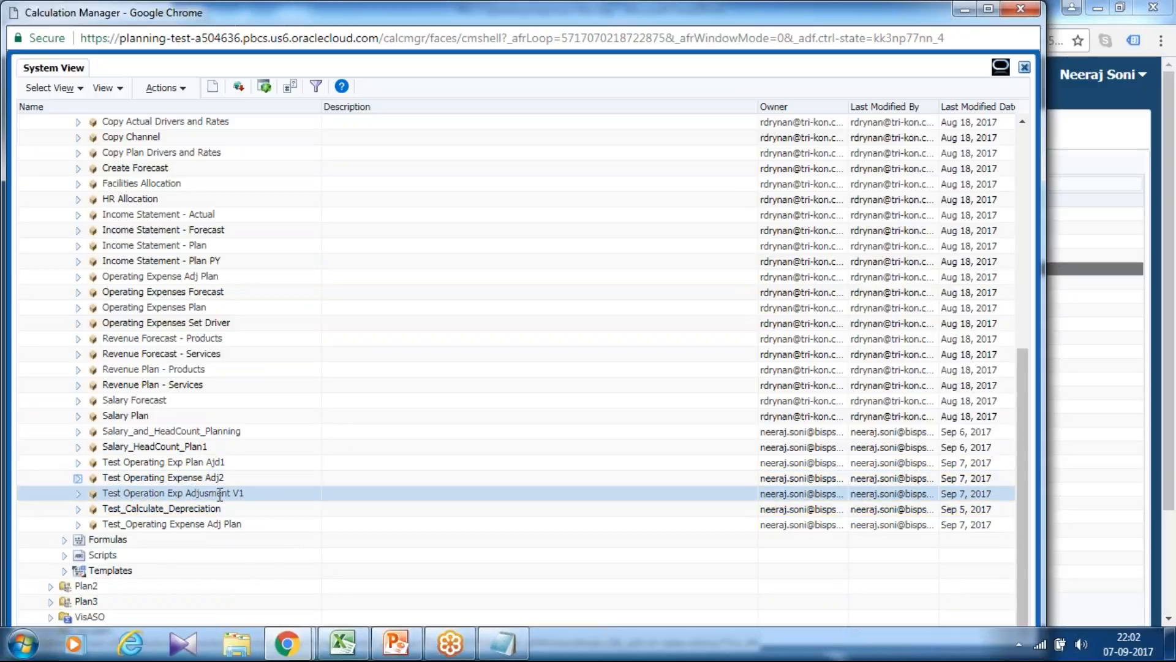
right_click(220, 493)
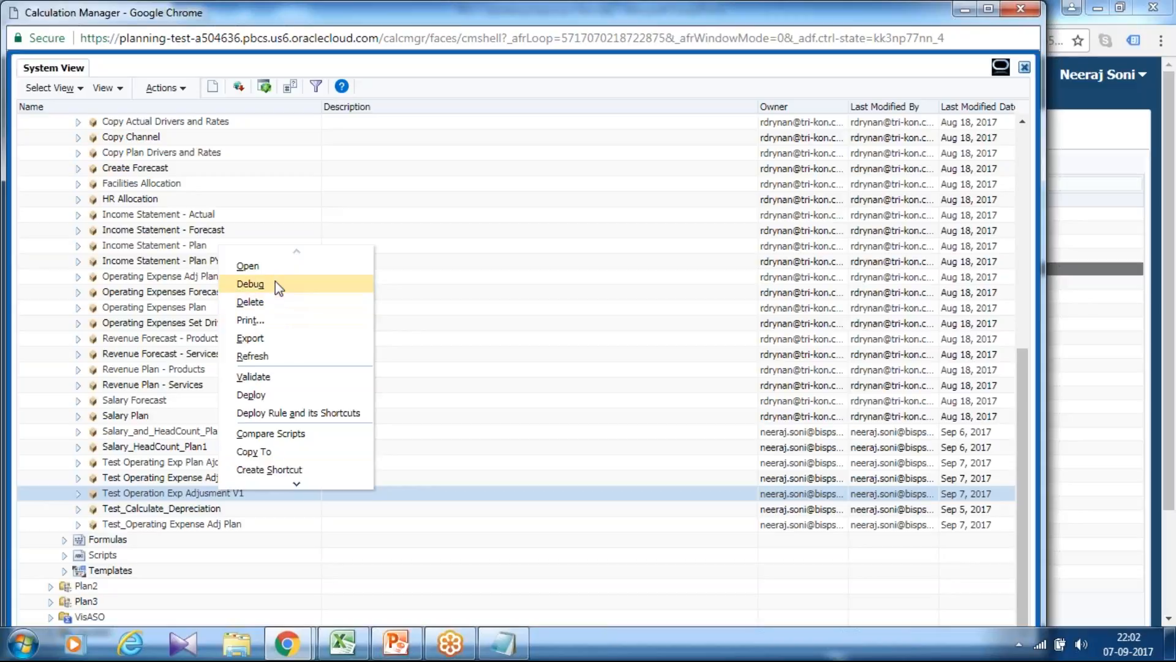
click(266, 394)
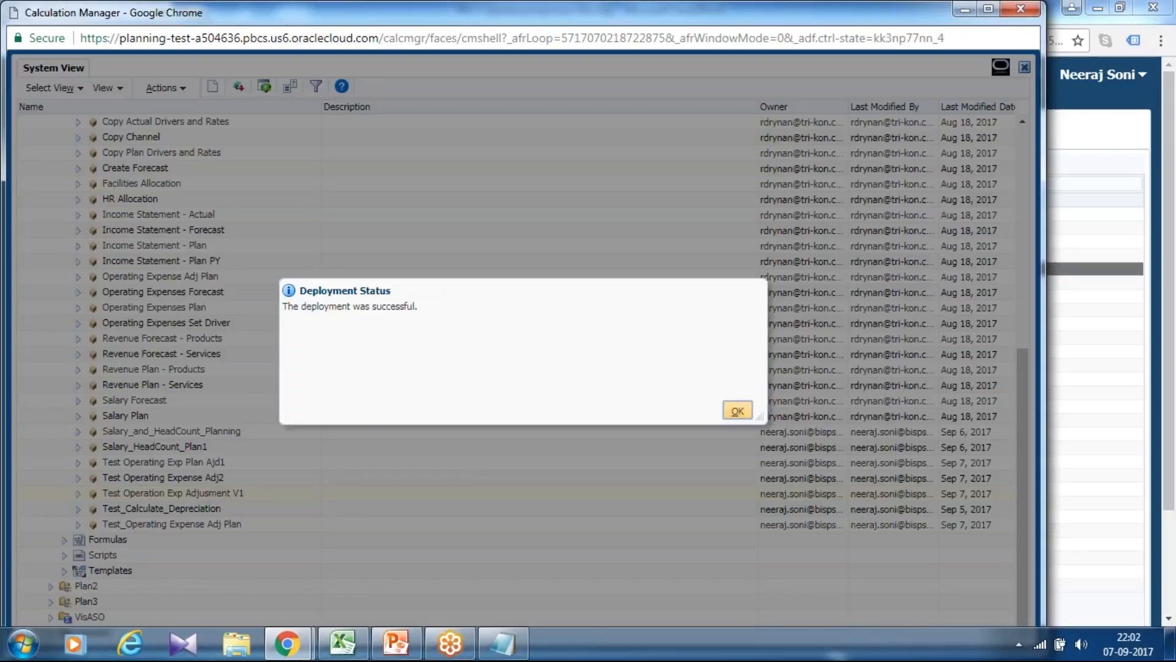
click(737, 411)
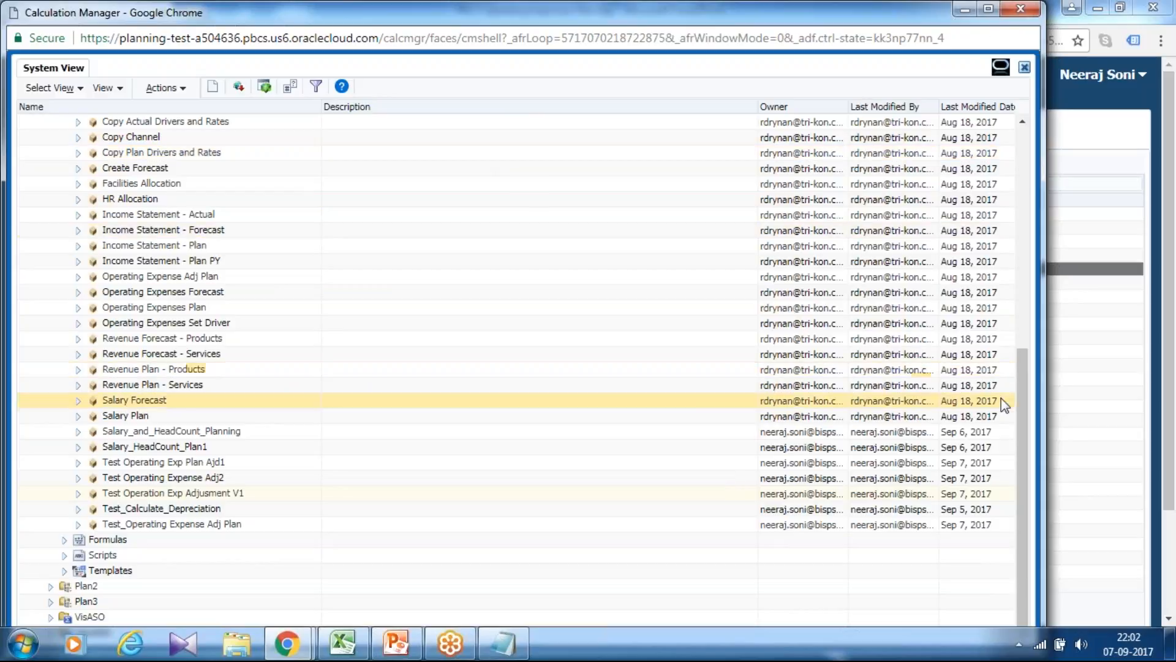
Exit Calculation Manager, confirming to leave the site, and open the Forms management page in Planning.
click(1020, 8)
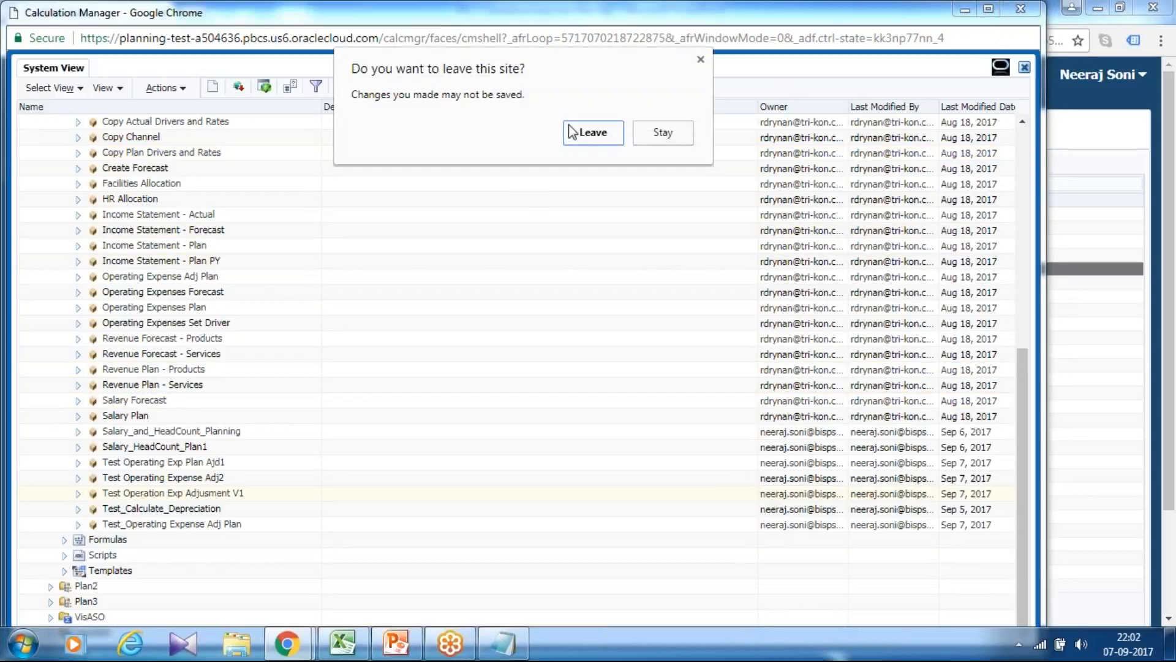
click(588, 137)
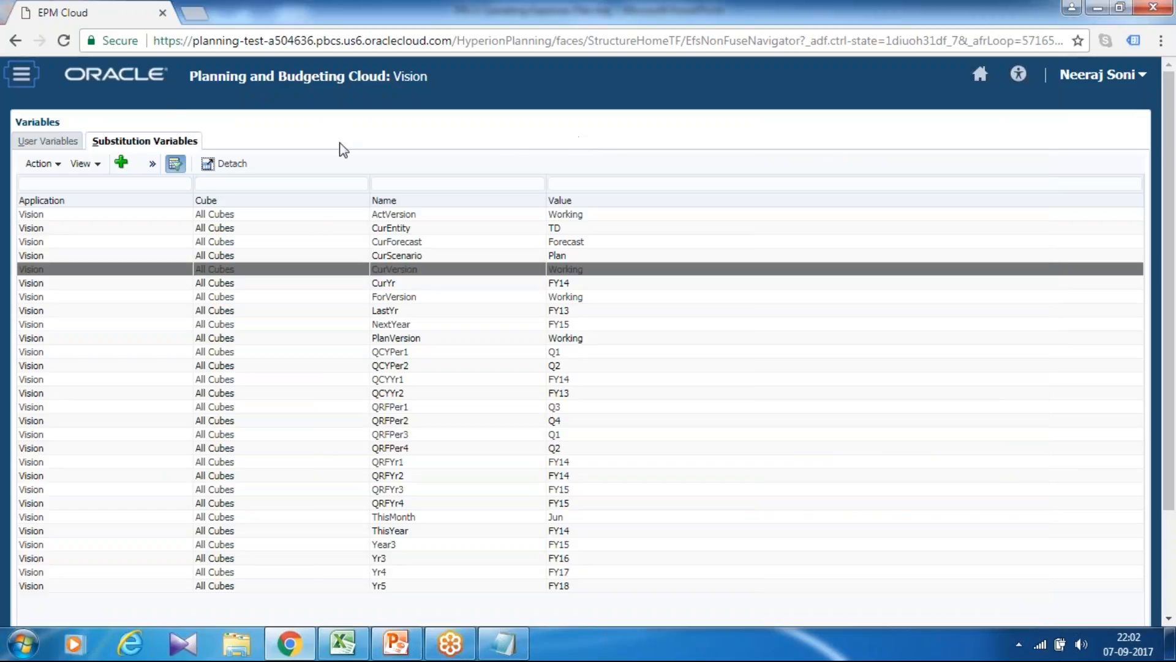
click(21, 74)
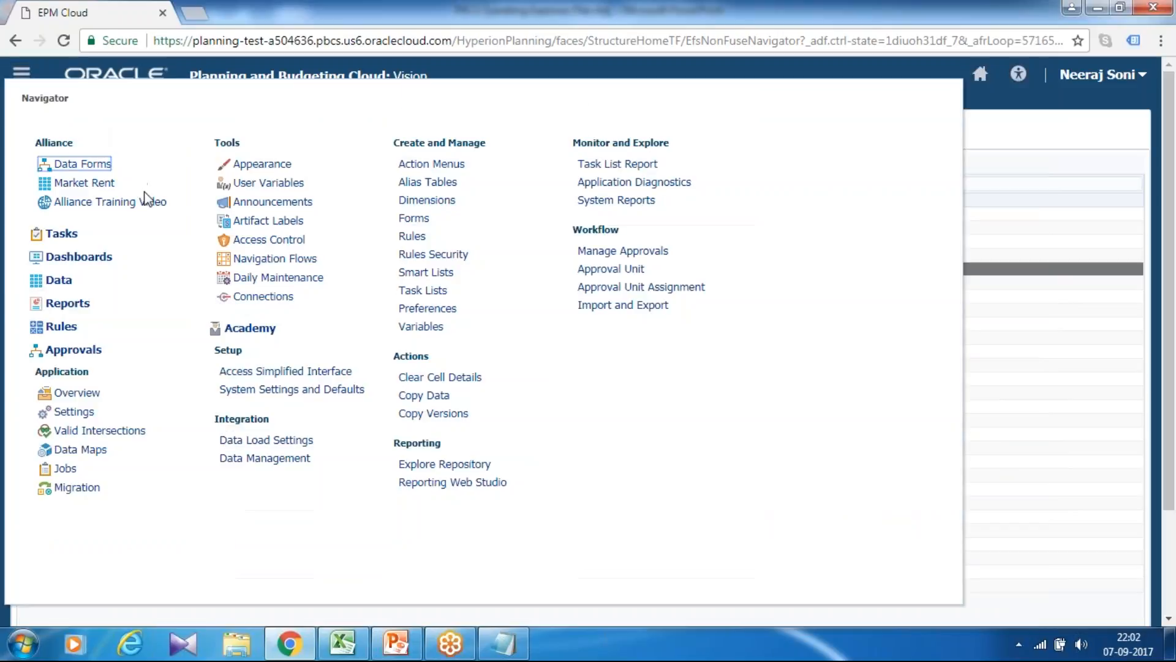
click(413, 219)
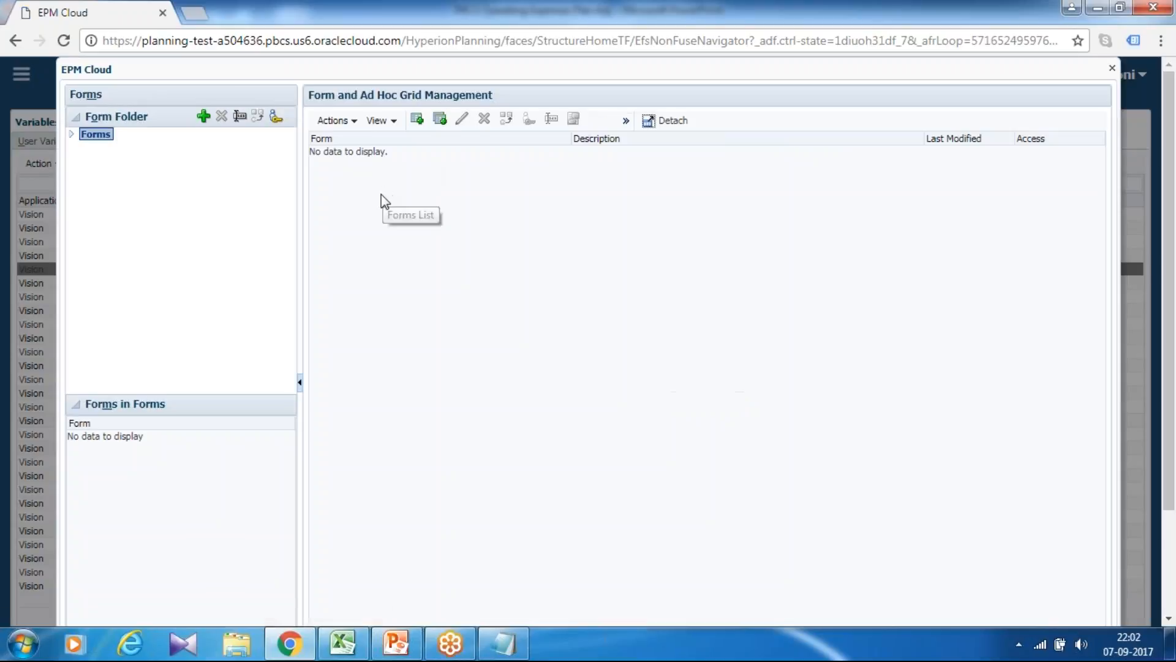
Expand the form folders, list the forms in Plan, and open the Operating Expenses Plan Adjustment form for editing.
click(73, 136)
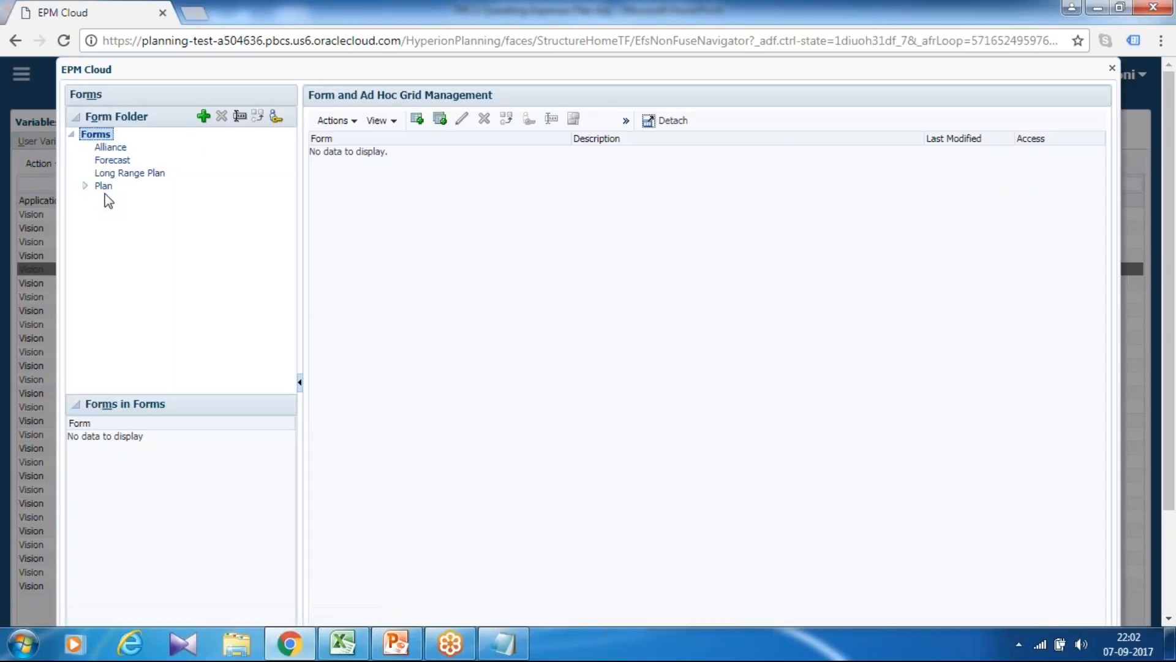
click(105, 187)
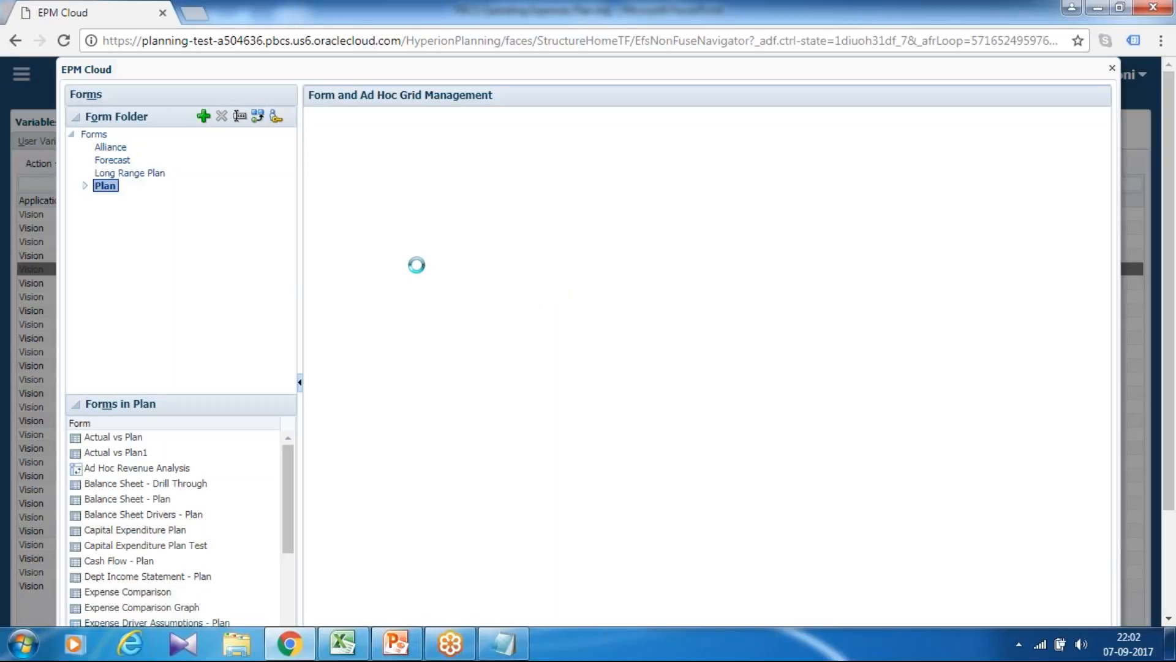
click(428, 382)
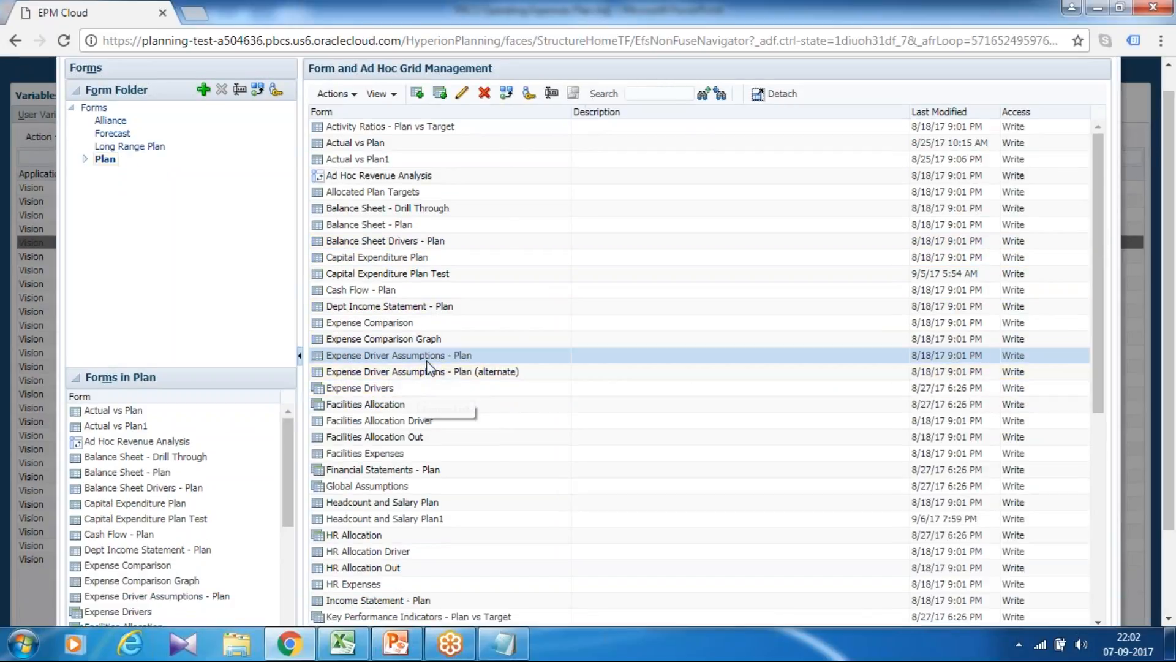
scroll(429, 366, down, 3)
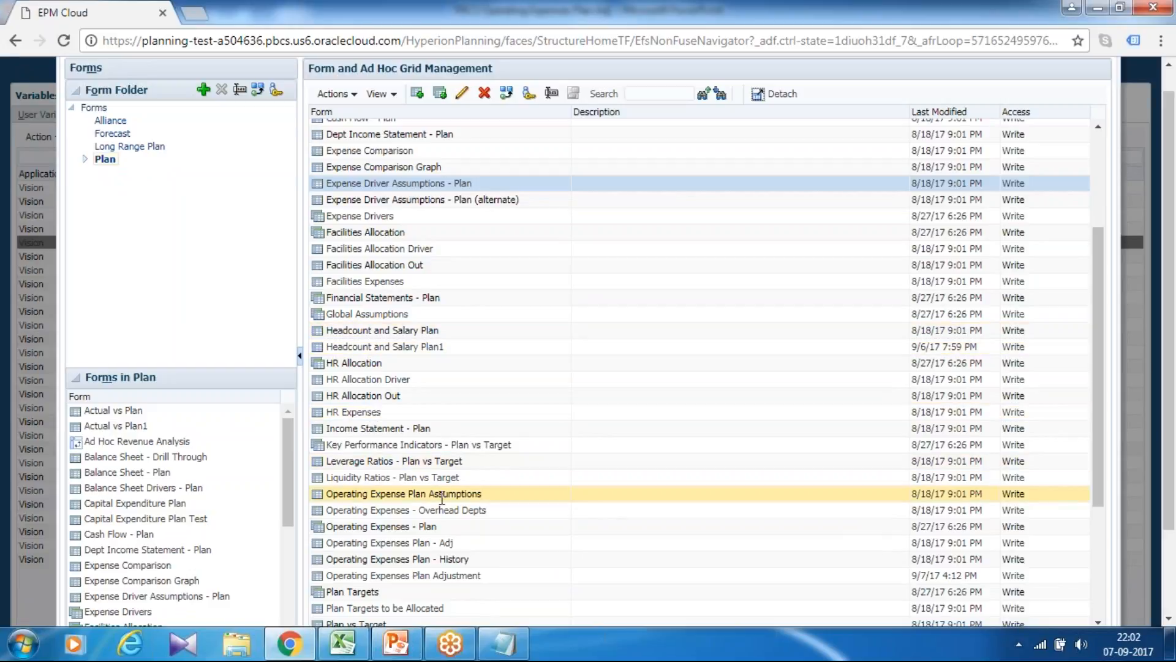
click(415, 559)
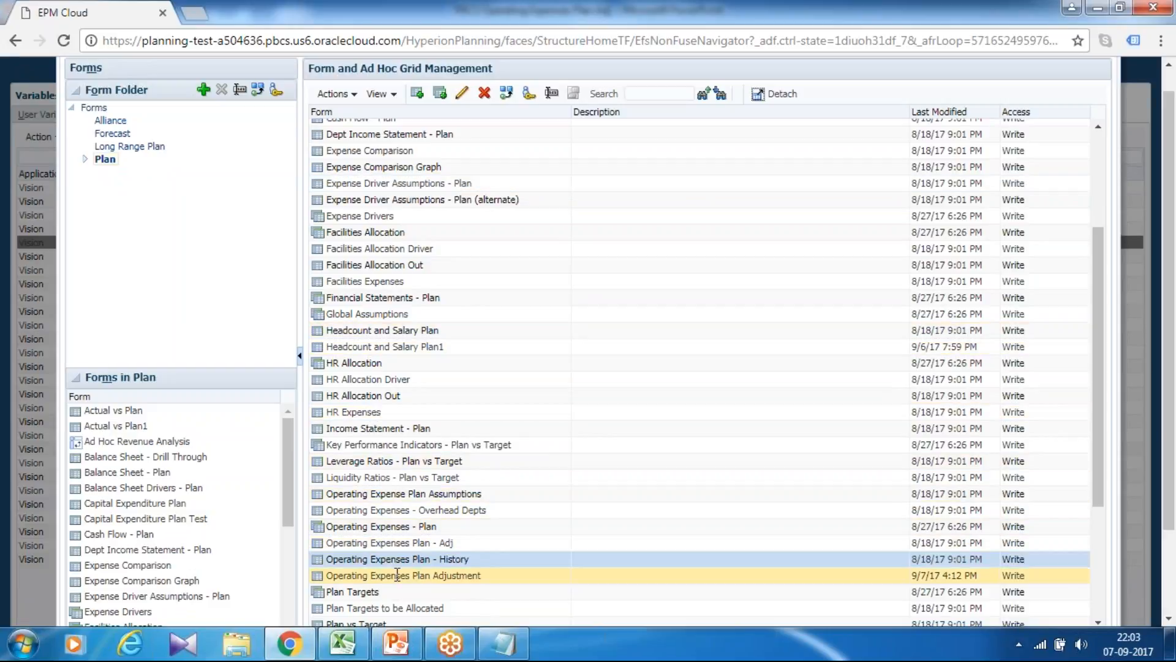
click(398, 575)
scroll(502, 481, down, 6)
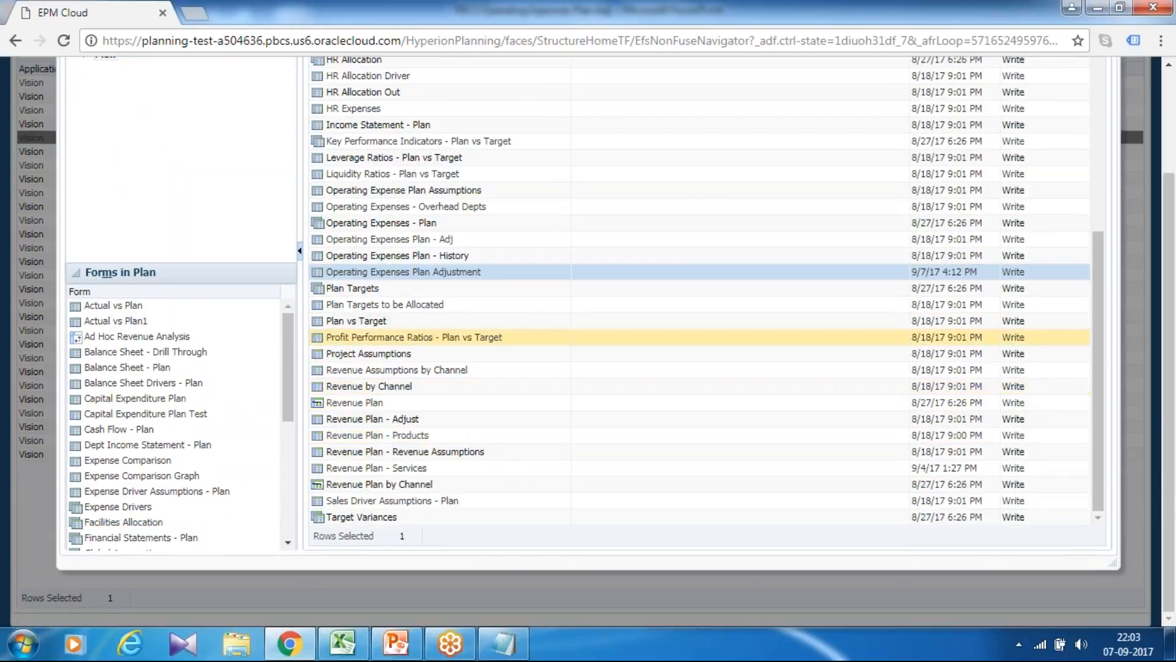
scroll(438, 279, up, 8)
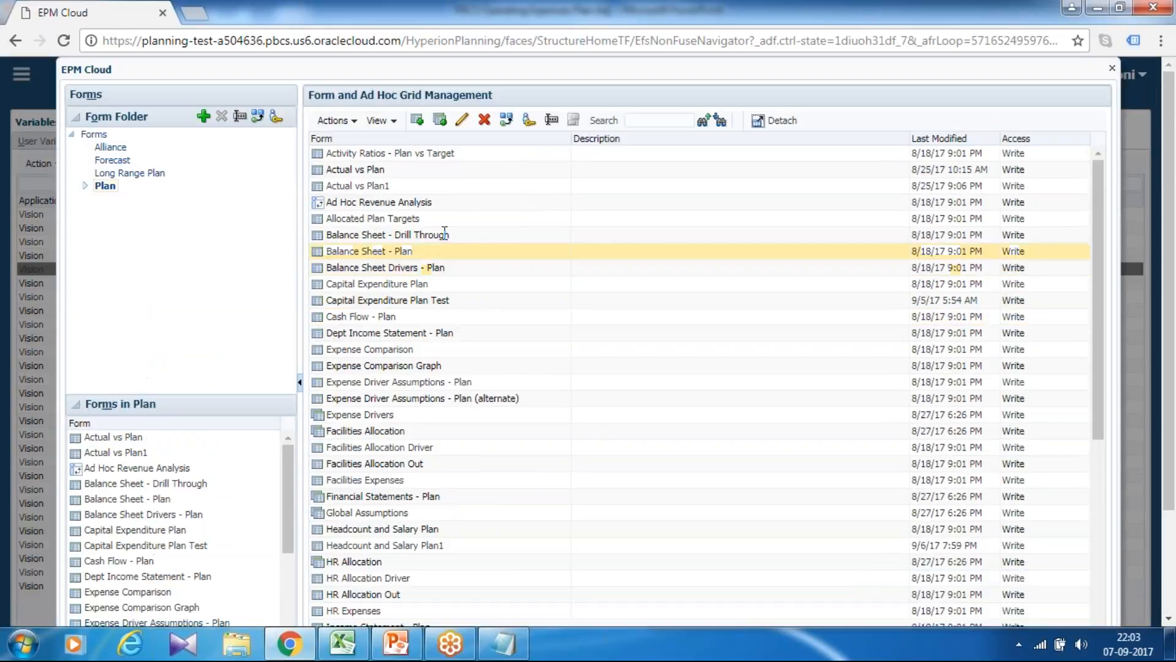
click(462, 120)
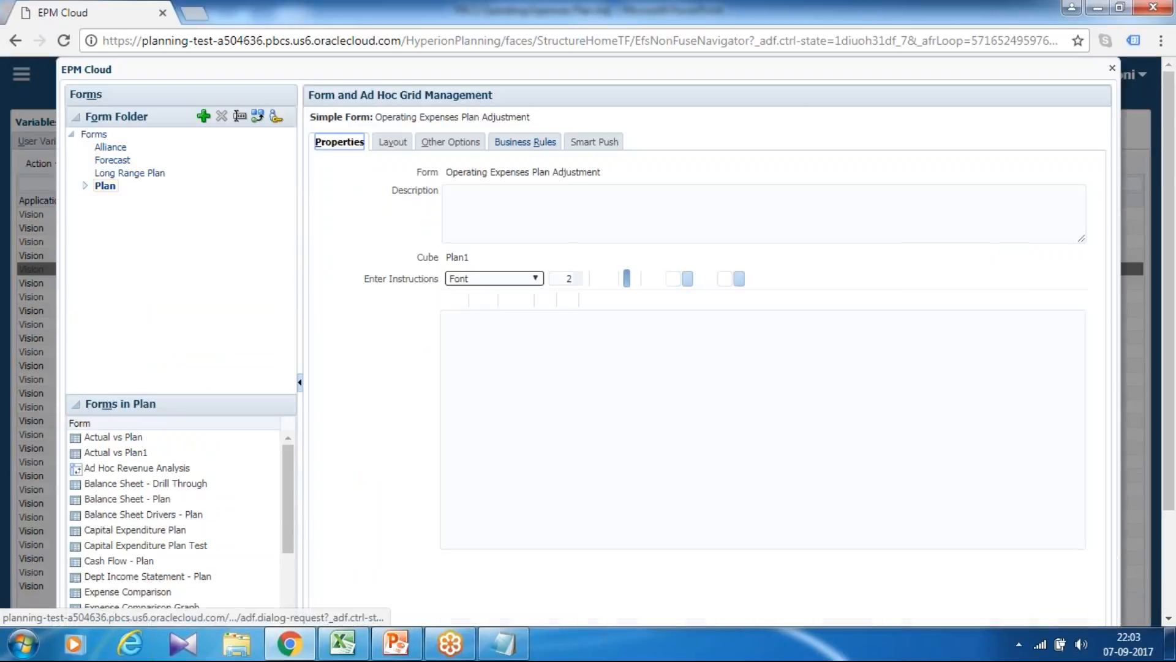
Assign the Plan1 rule "Test Operation Exp Adjusment V1" to the form's selected business rules and save the form.
click(525, 142)
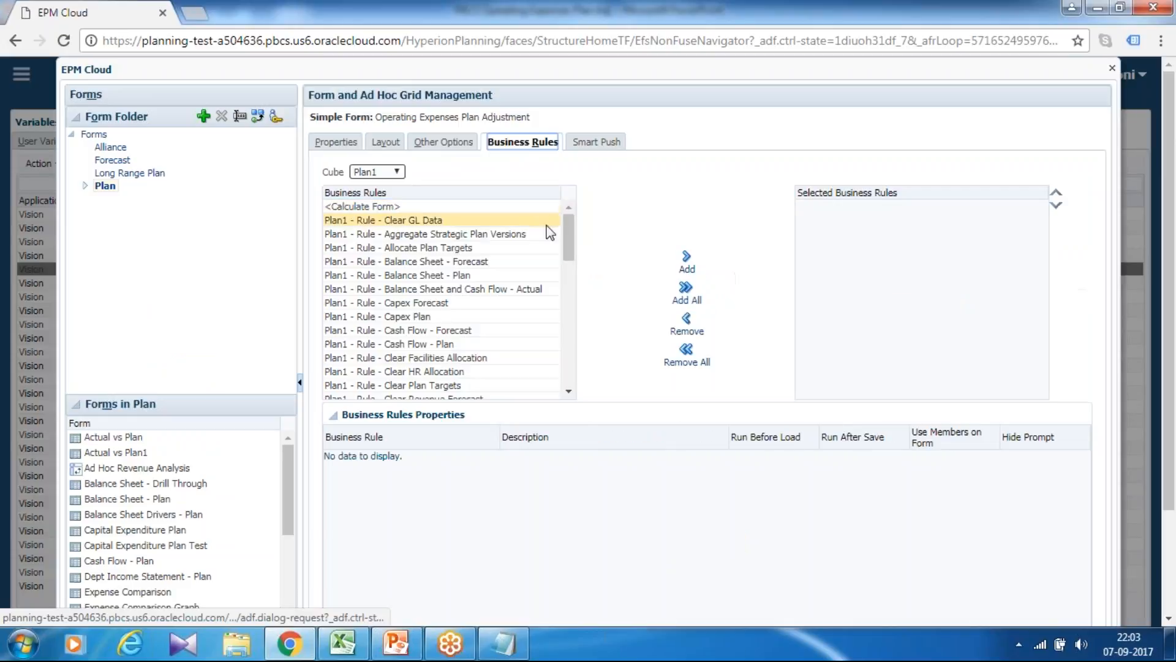
click(552, 233)
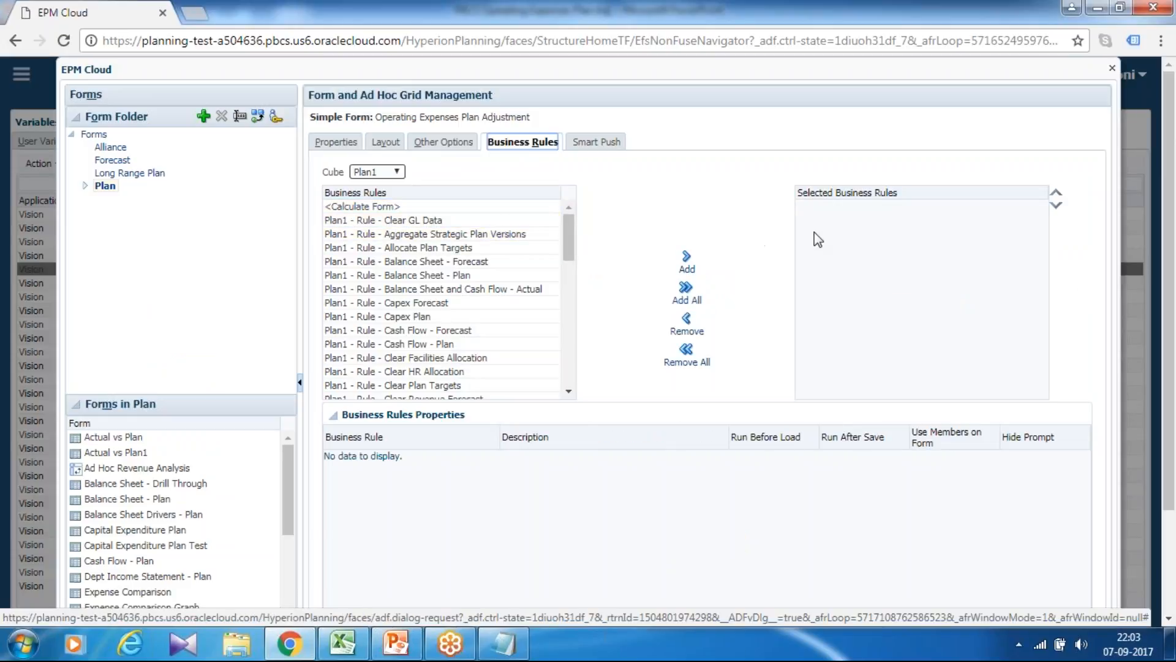
drag(566, 233, 564, 375)
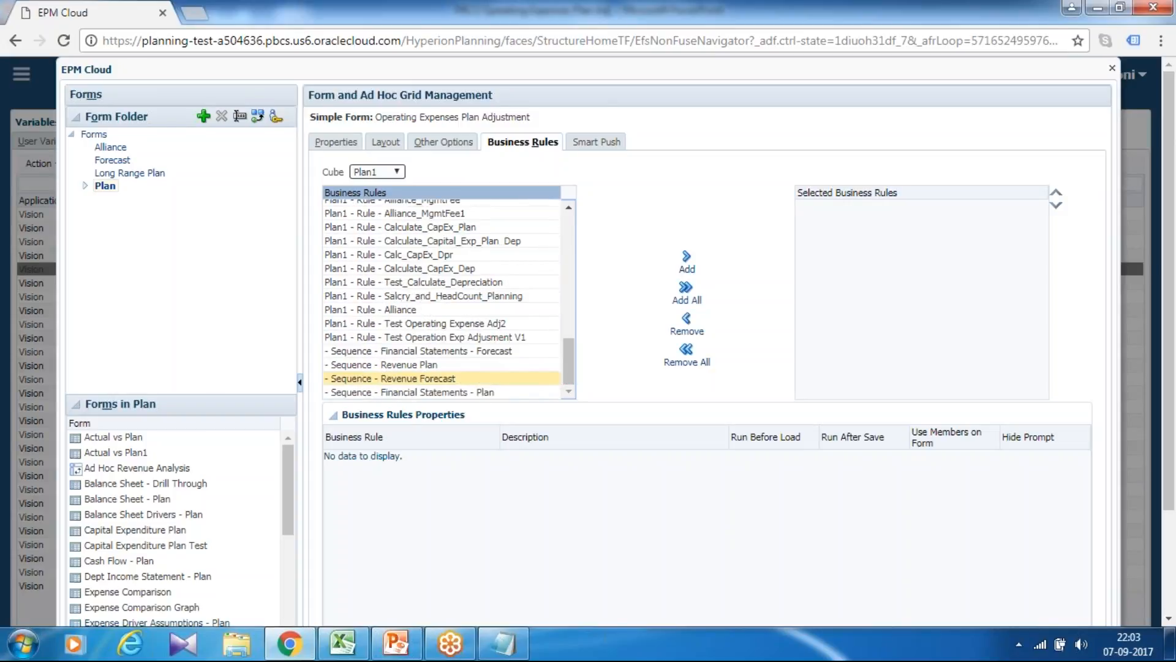
click(476, 338)
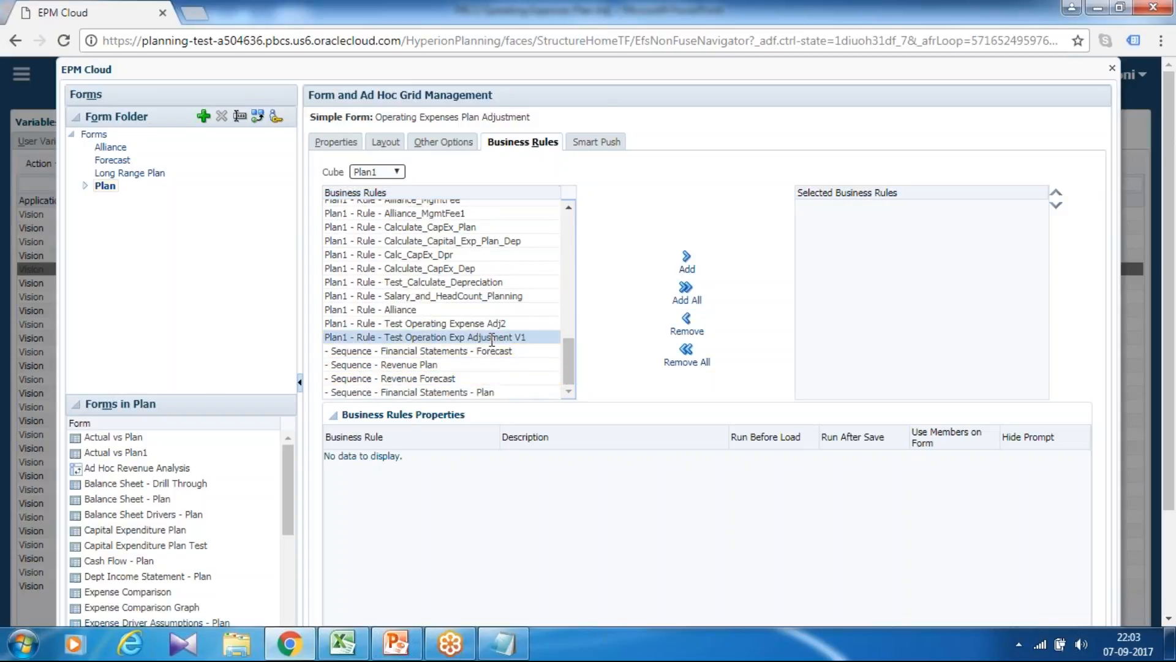
click(687, 260)
scroll(991, 370, down, 3)
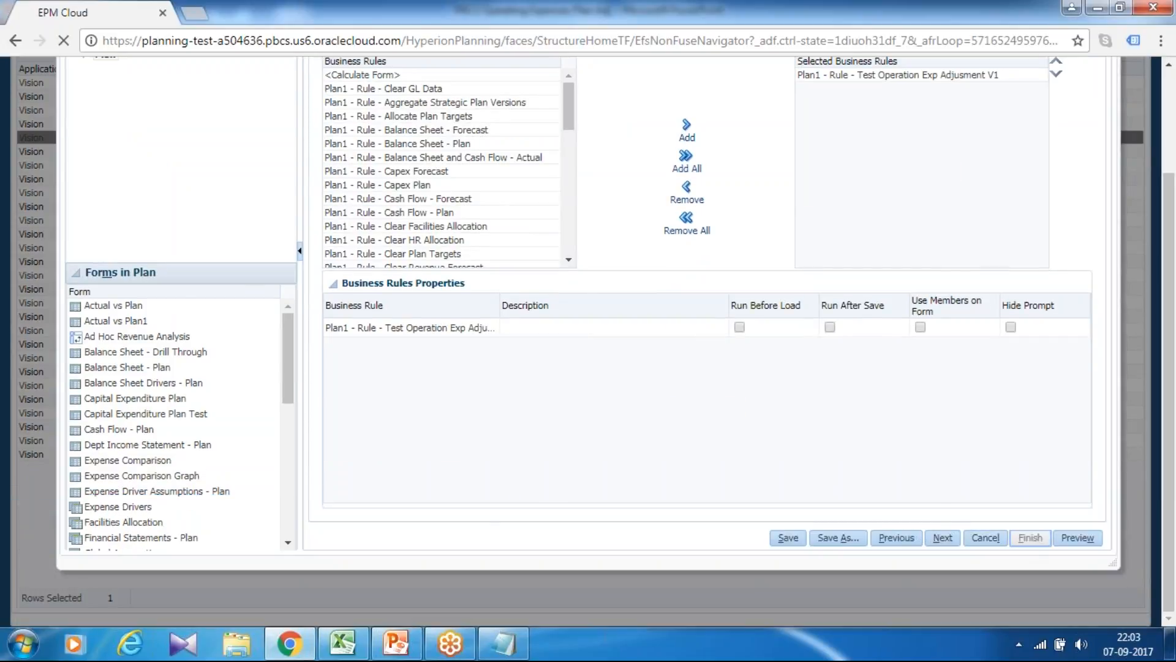
scroll(937, 493, down, 10)
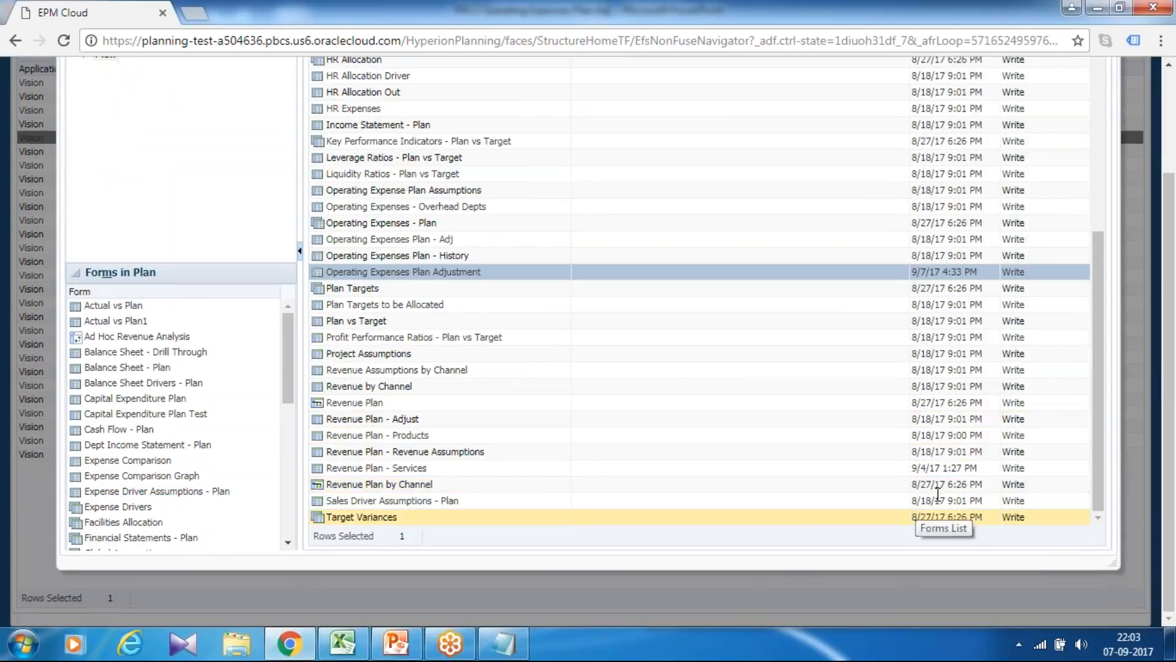
Close the Form and Ad Hoc Grid Management window to return to the Variables page.
scroll(937, 493, up, 10)
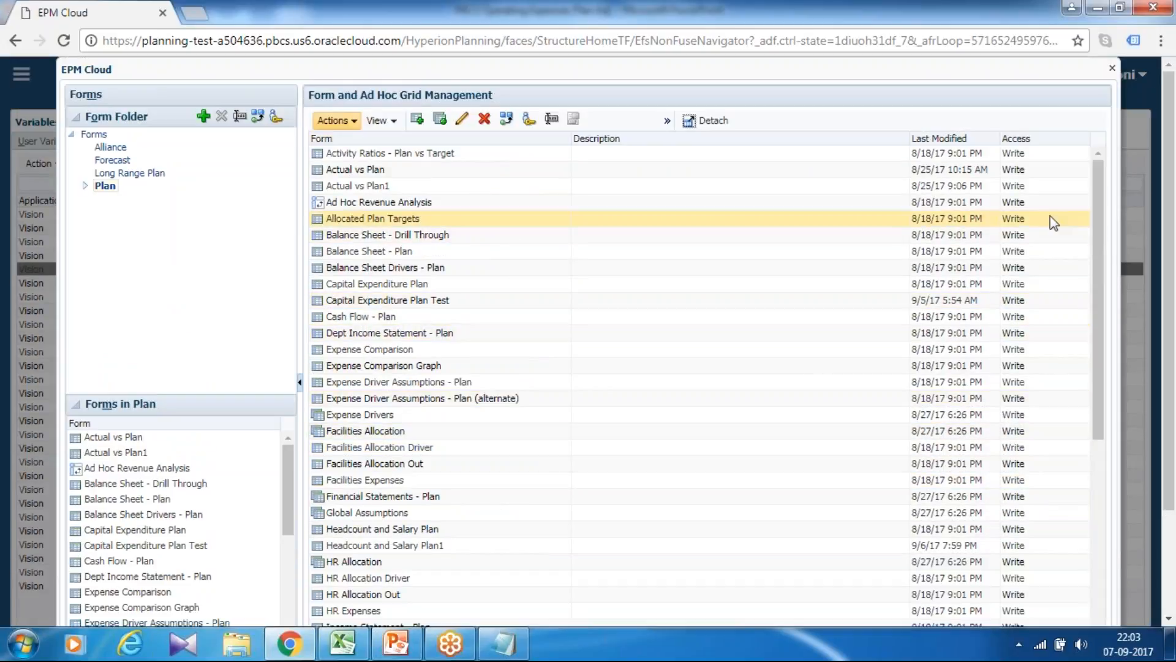
scroll(1058, 230, down, 8)
scroll(1056, 240, up, 8)
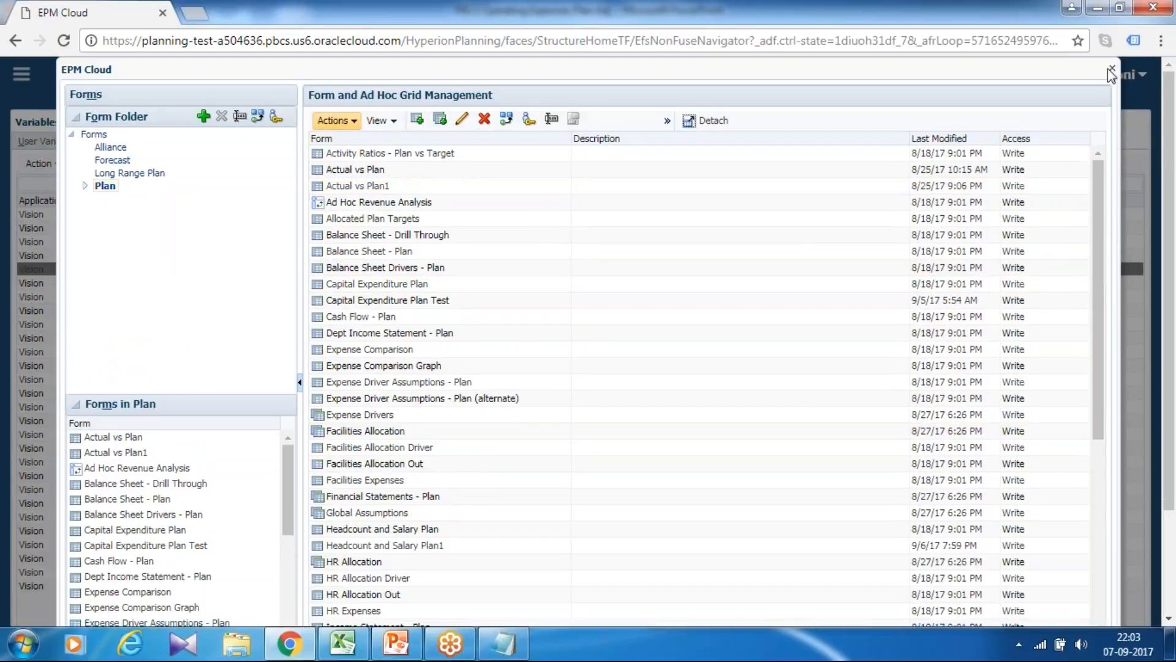
click(1111, 68)
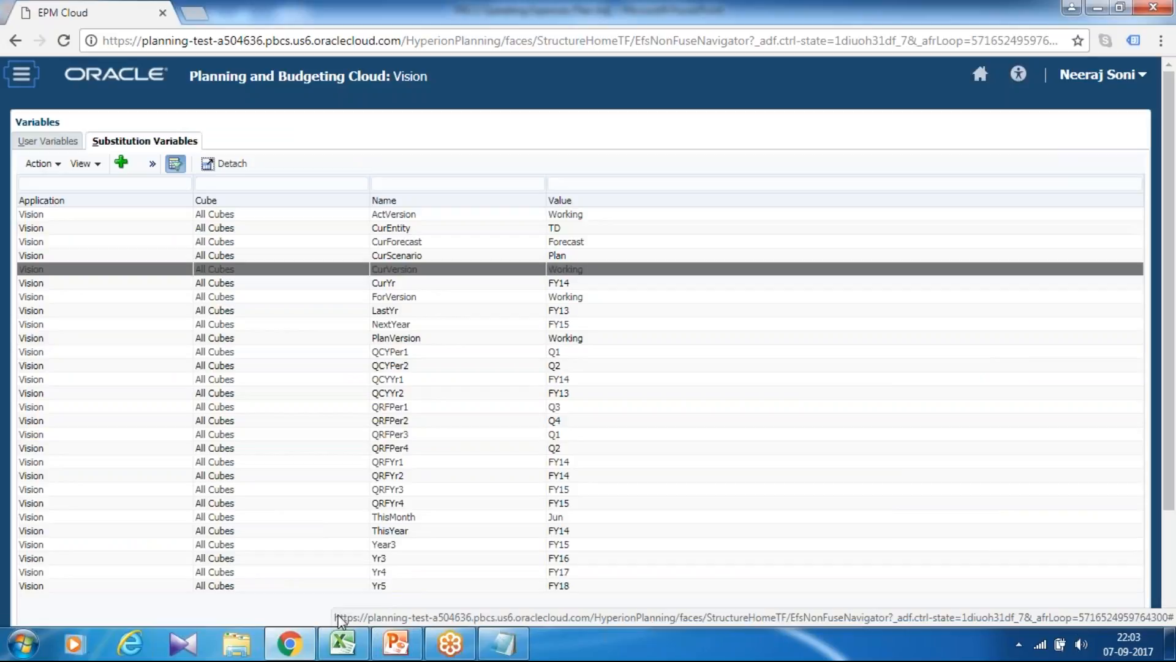
Switch to the Adjustment_Case_Study workbook in Excel, expand the Smart View pane and disconnect all of its connections.
click(342, 644)
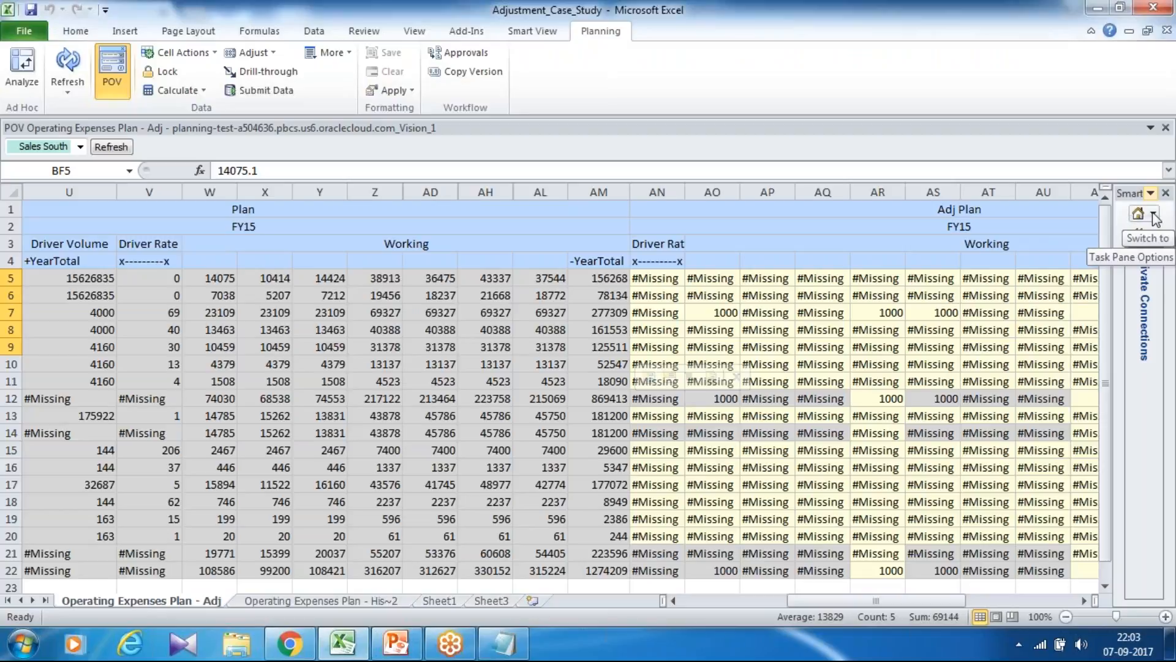
click(1138, 234)
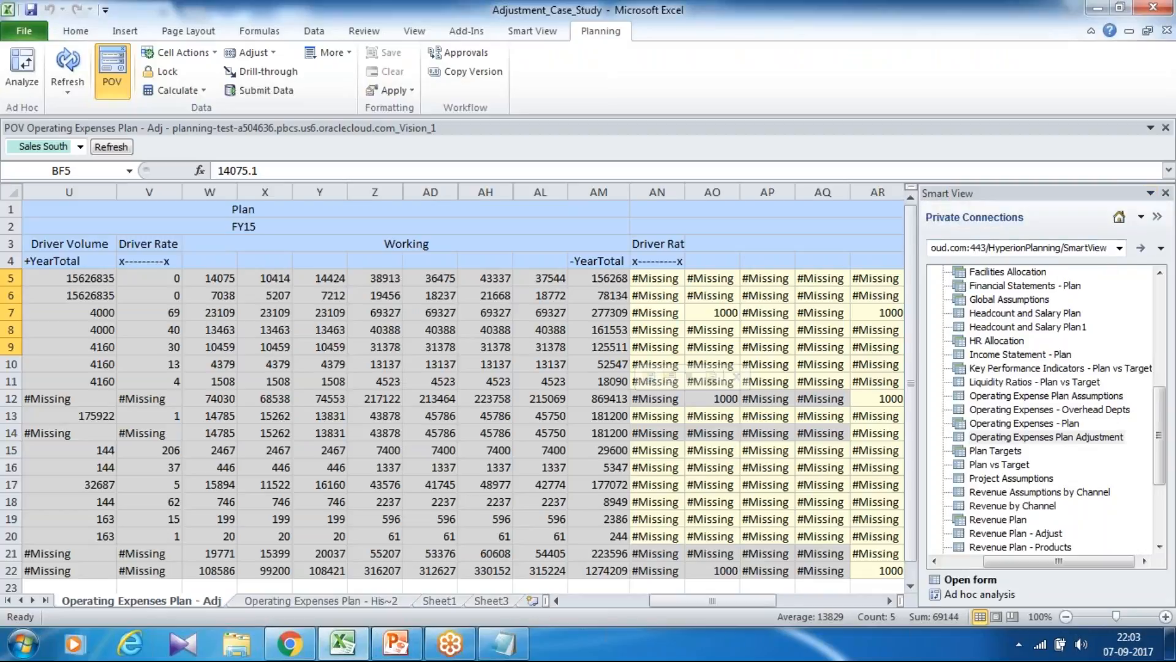
click(1120, 248)
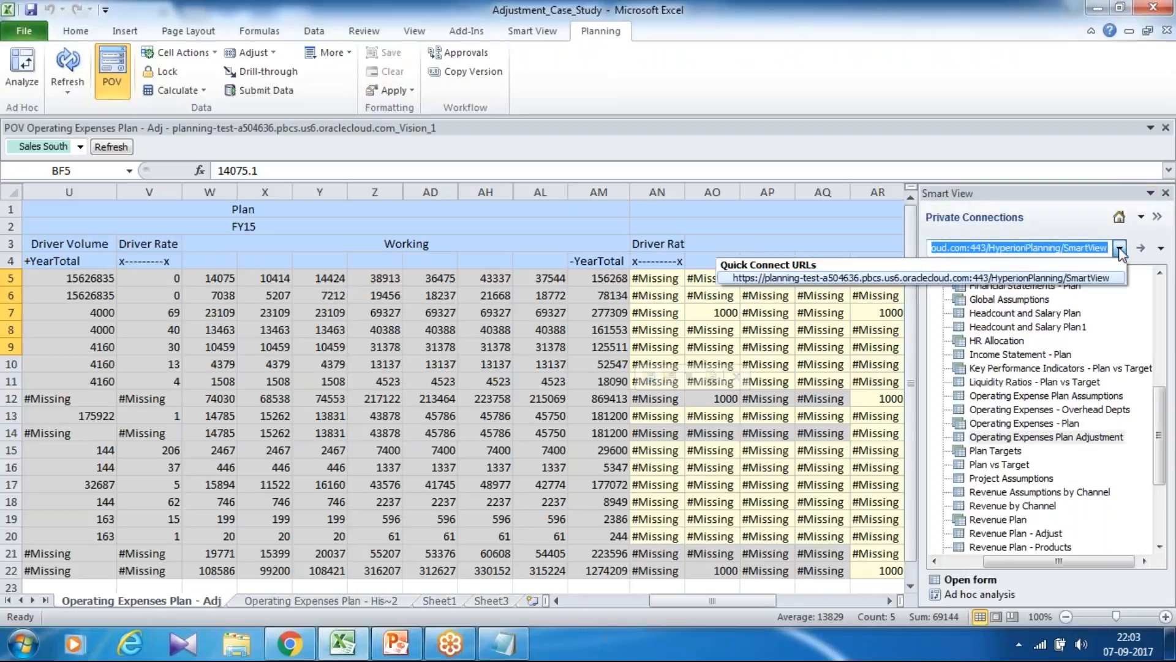
click(1140, 227)
click(1141, 217)
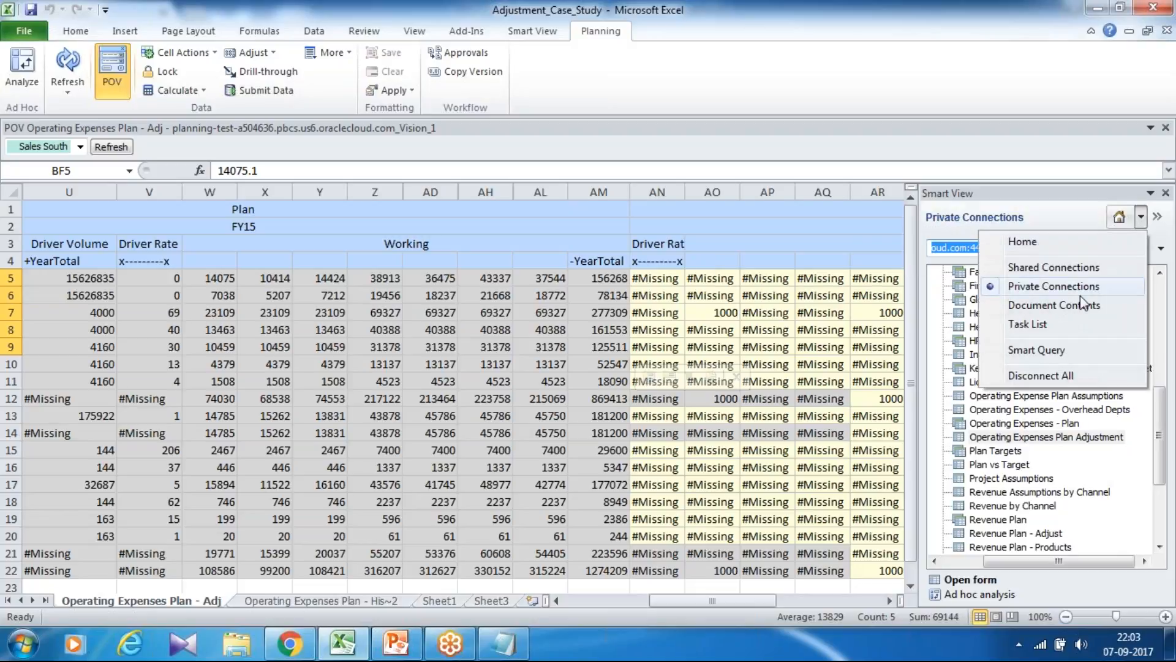
click(1050, 377)
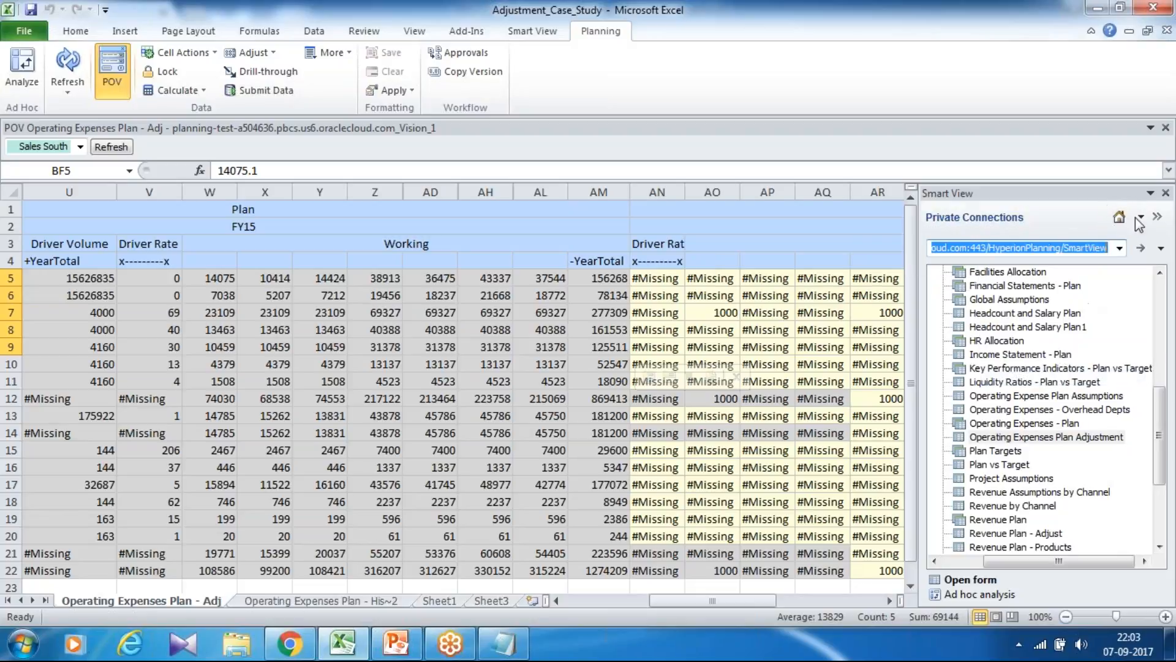
Reconnect Smart View to the planning-test server's quick connect URL and expand Vision's Forms down to the Plan folder.
click(1120, 248)
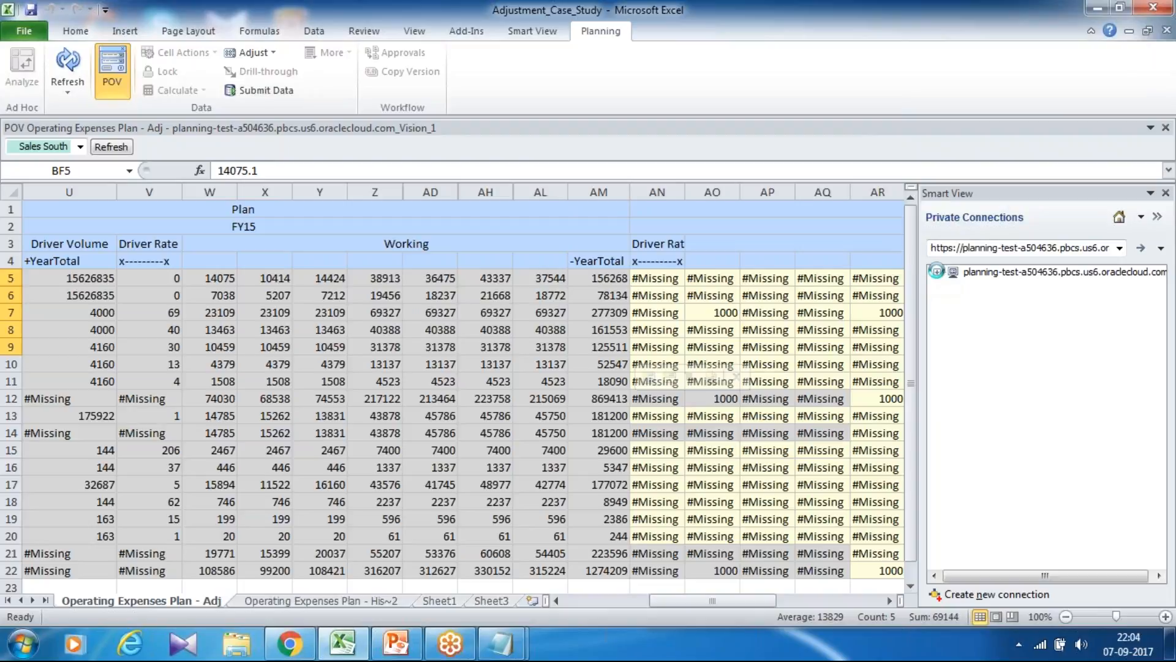
click(938, 271)
click(954, 286)
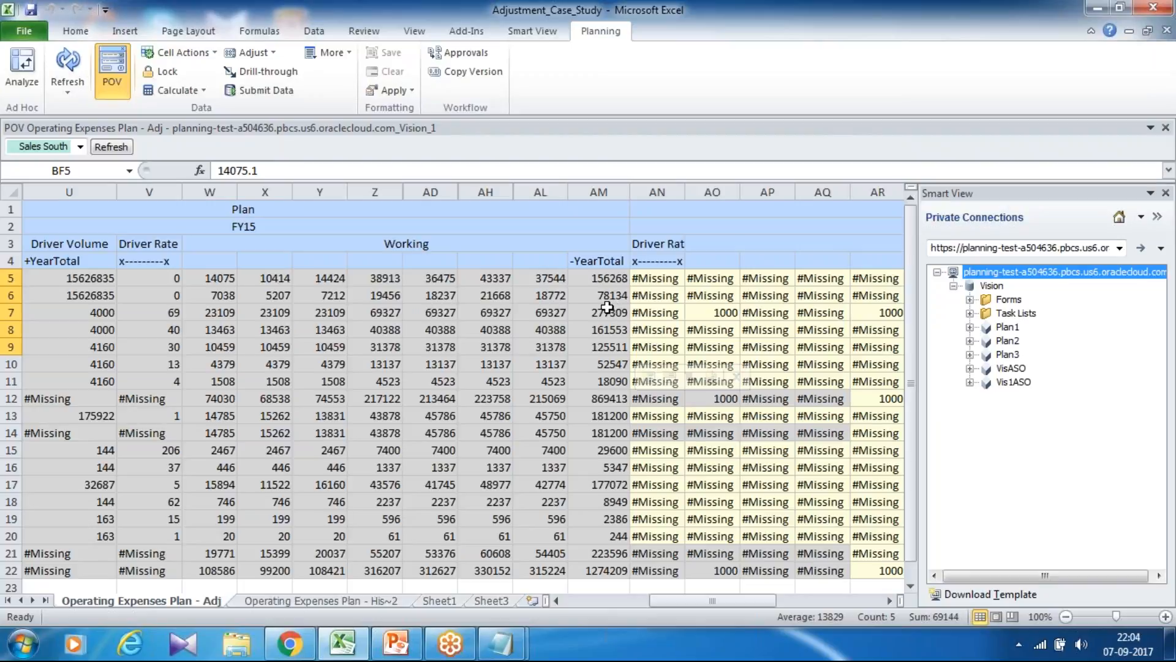
click(969, 328)
click(970, 300)
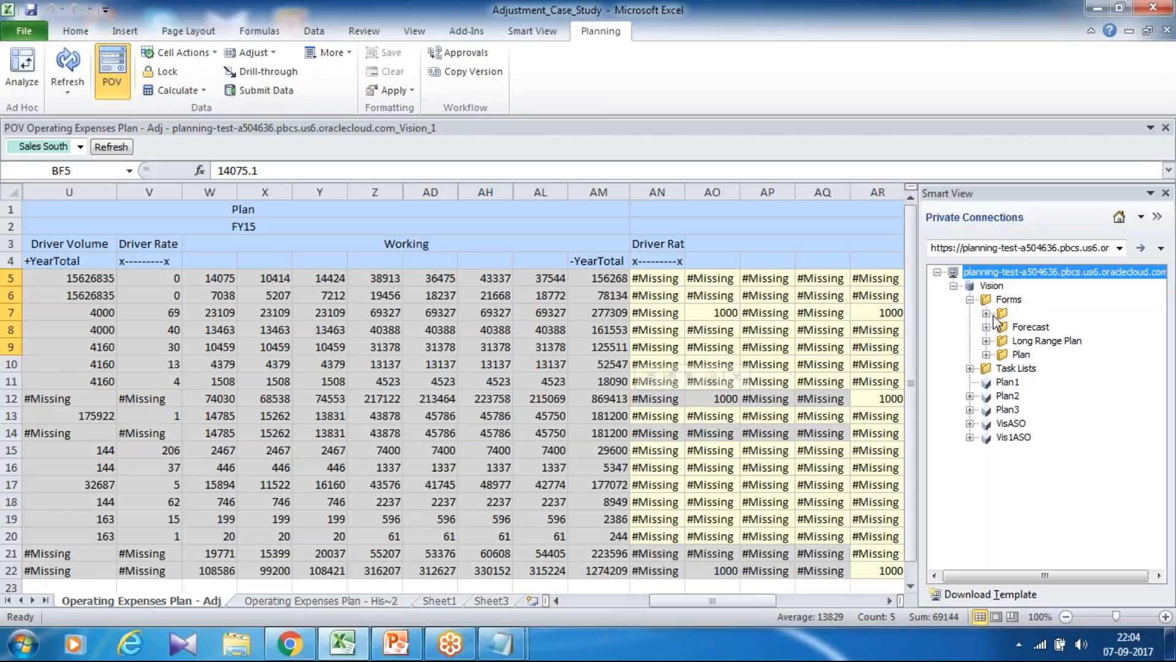
click(986, 354)
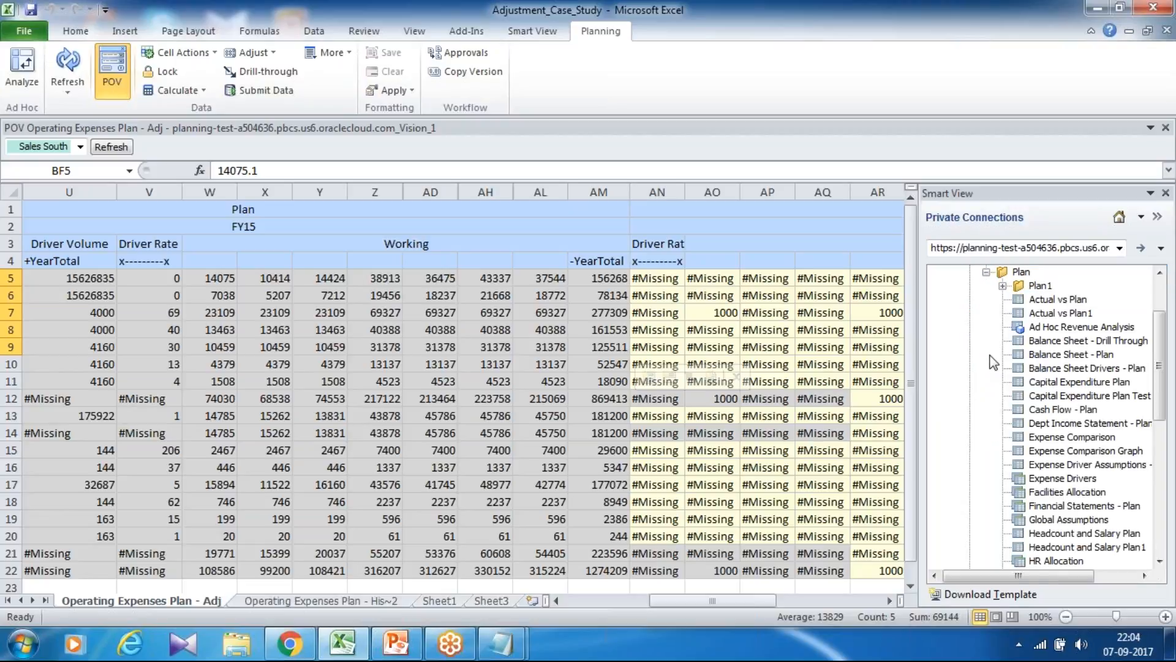
Try to open the Operating Expenses Plan Adjustment form from the Plan folder in the current workbook.
scroll(1066, 441, down, 5)
drag(1008, 577, 1050, 577)
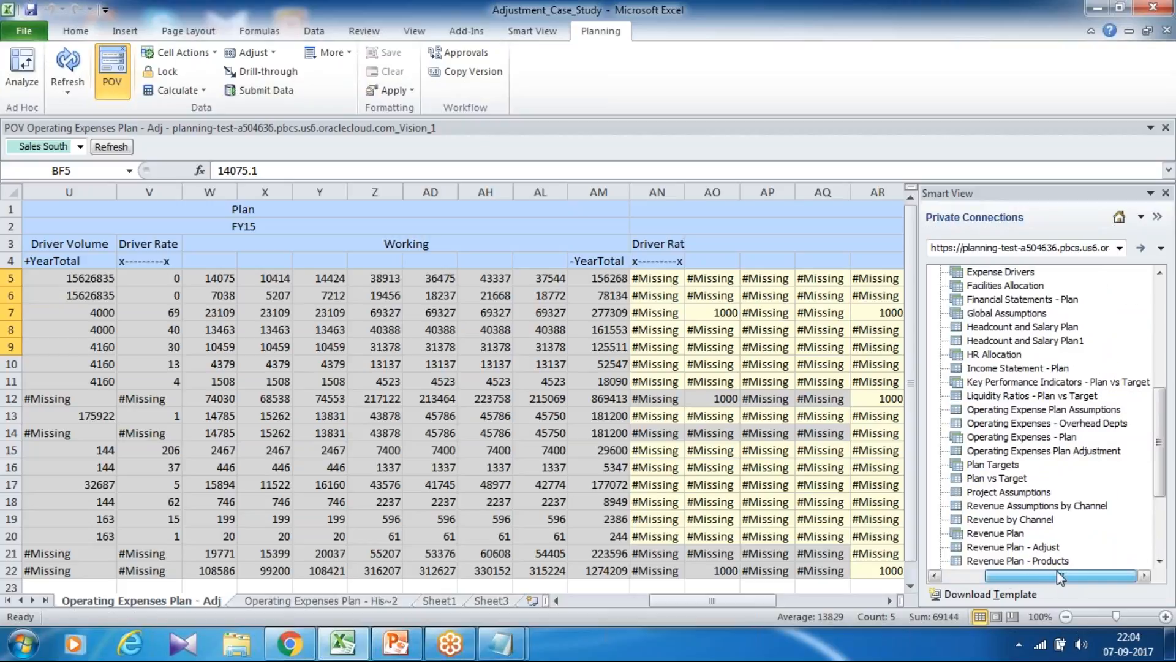
click(1053, 453)
right_click(1051, 457)
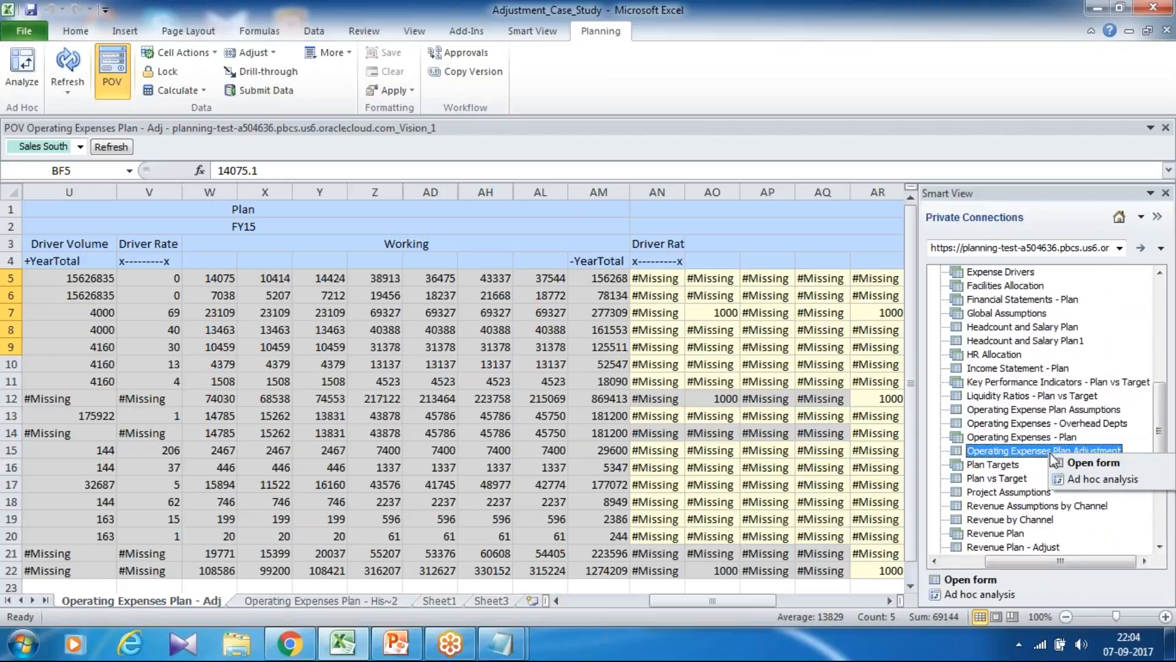
click(1087, 464)
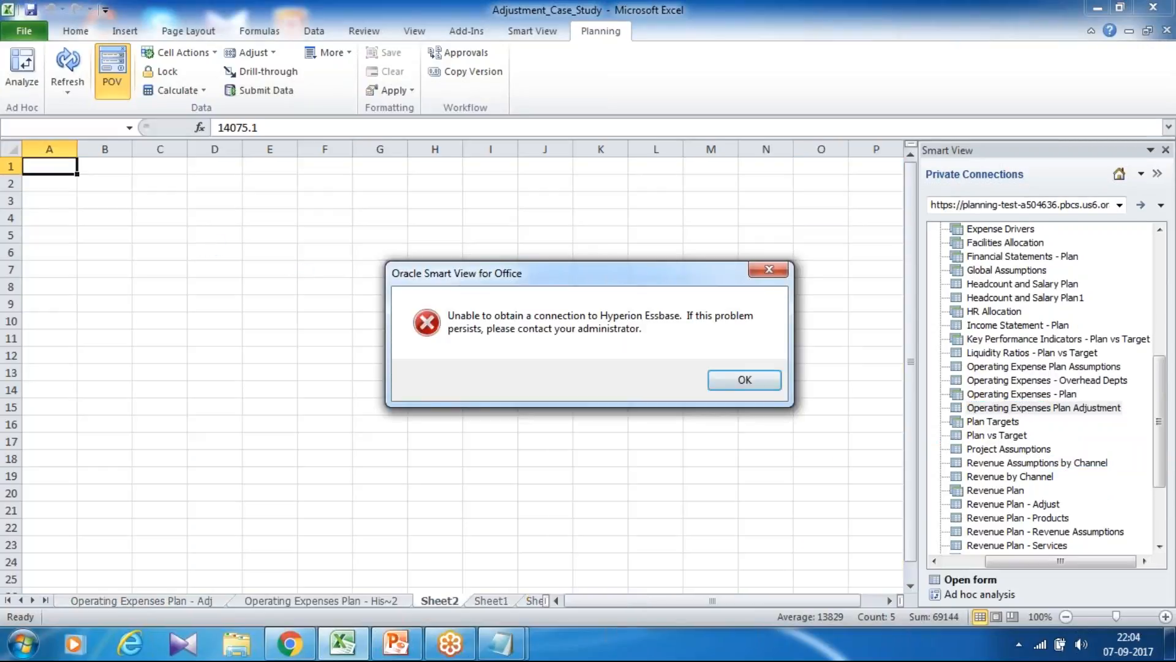
click(744, 379)
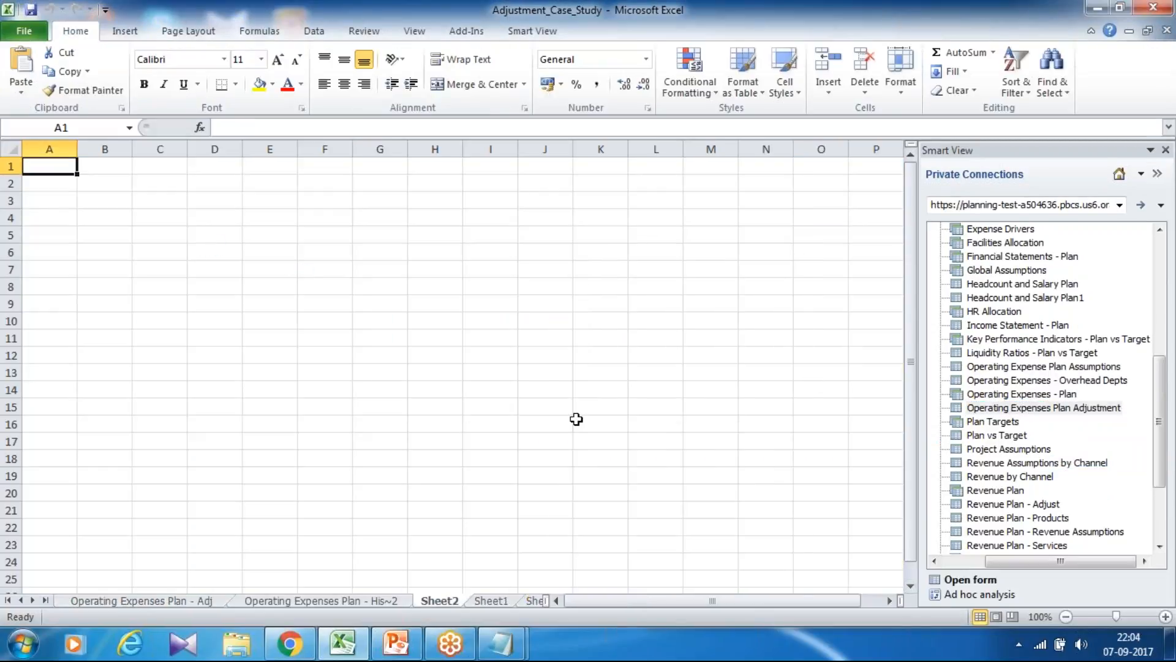
Close the Adjustment_Case_Study workbook and create a new blank workbook.
click(1166, 30)
click(586, 360)
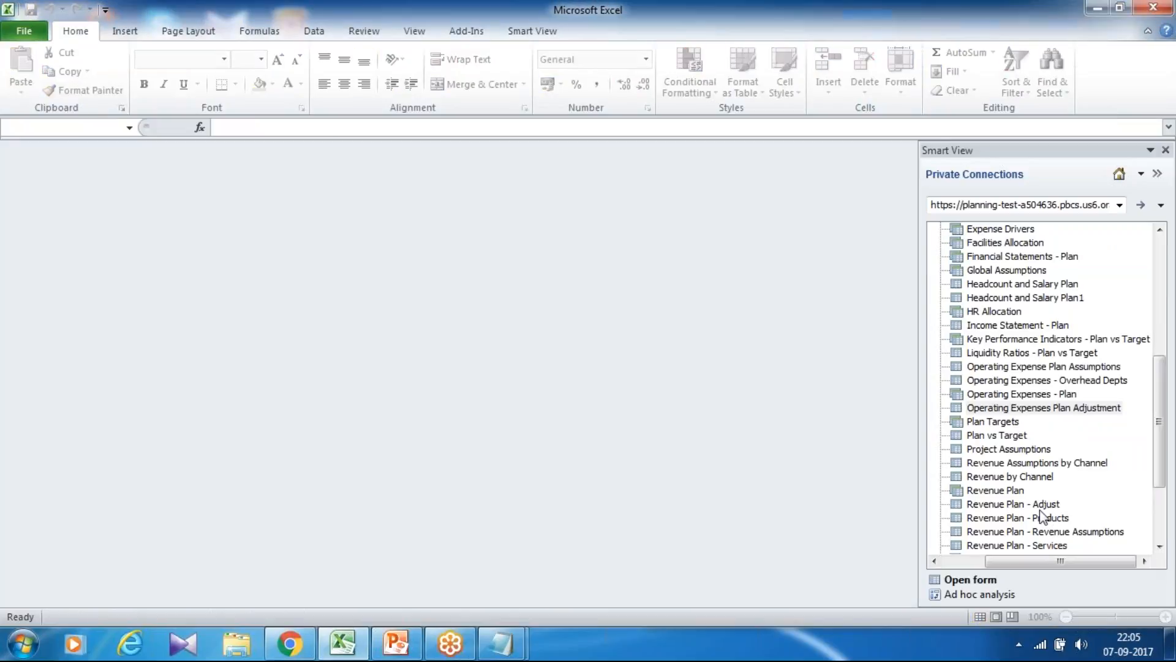
key(ctrl+n)
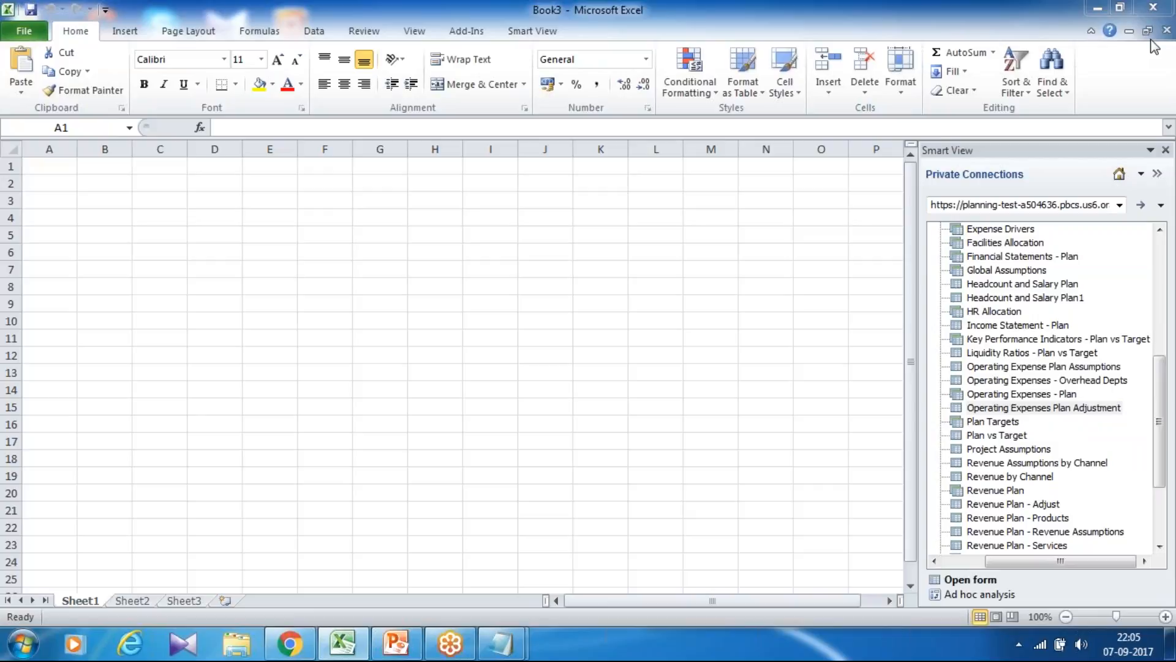
Open the Operating Expenses Plan Adjustment form from Smart View in the new workbook.
click(1021, 298)
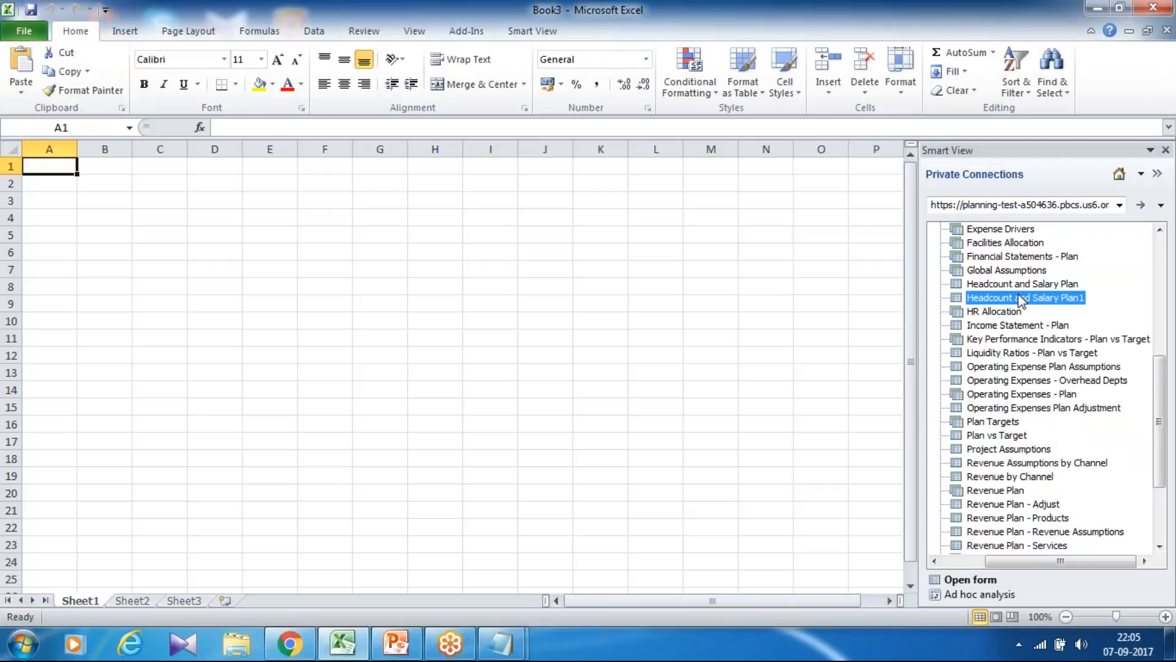
right_click(1046, 412)
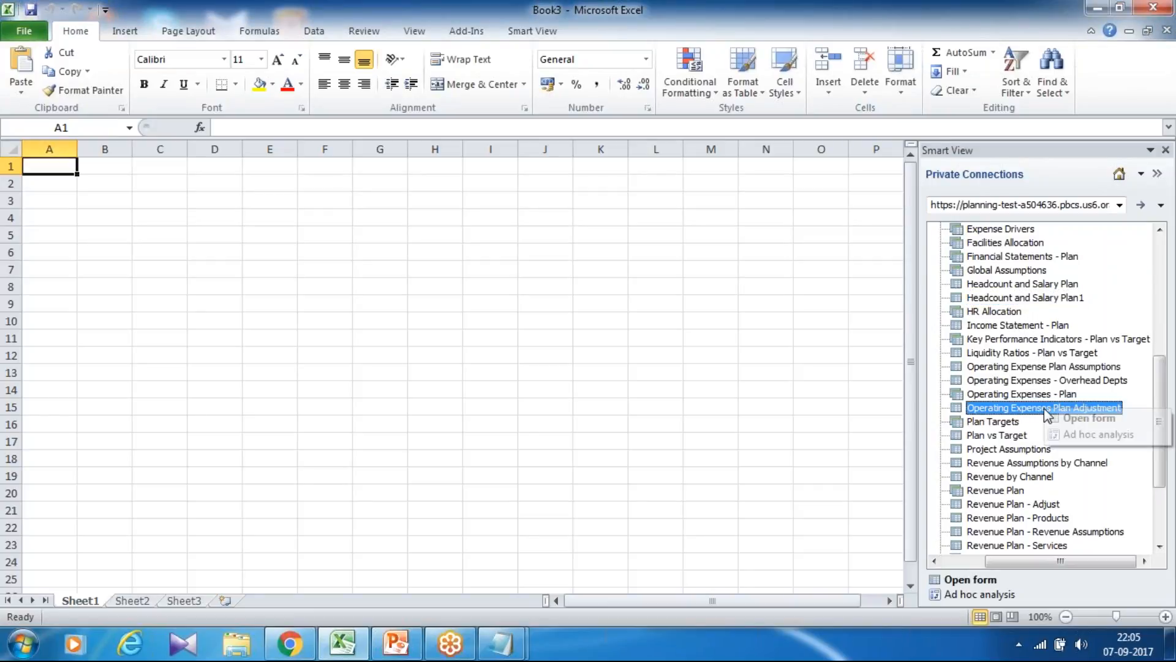
click(1060, 419)
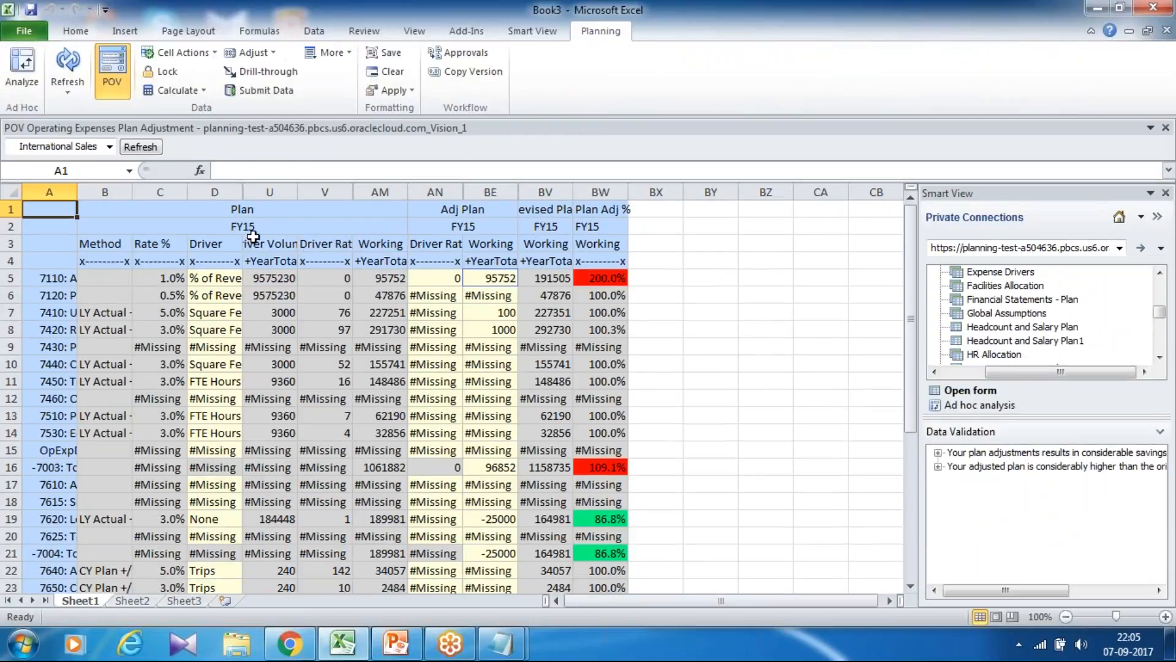
Widen the Driver Volume, Revised Plan and account name columns so their text is fully readable.
drag(297, 192, 325, 192)
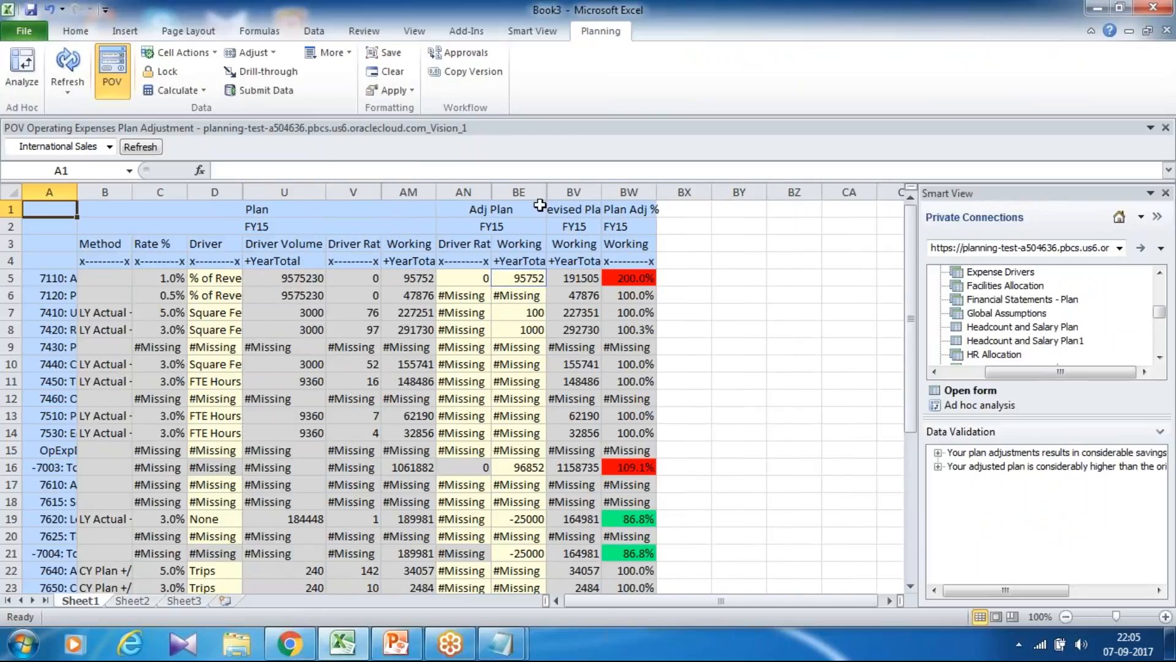
drag(607, 193, 637, 194)
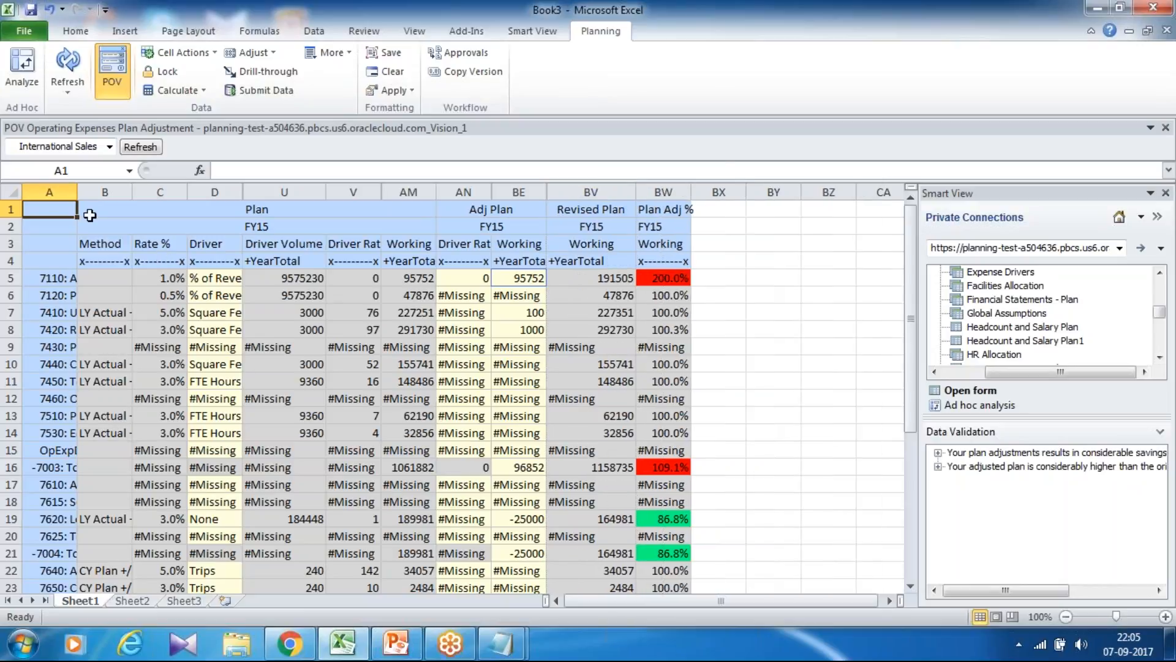
double_click(78, 192)
click(125, 345)
click(132, 330)
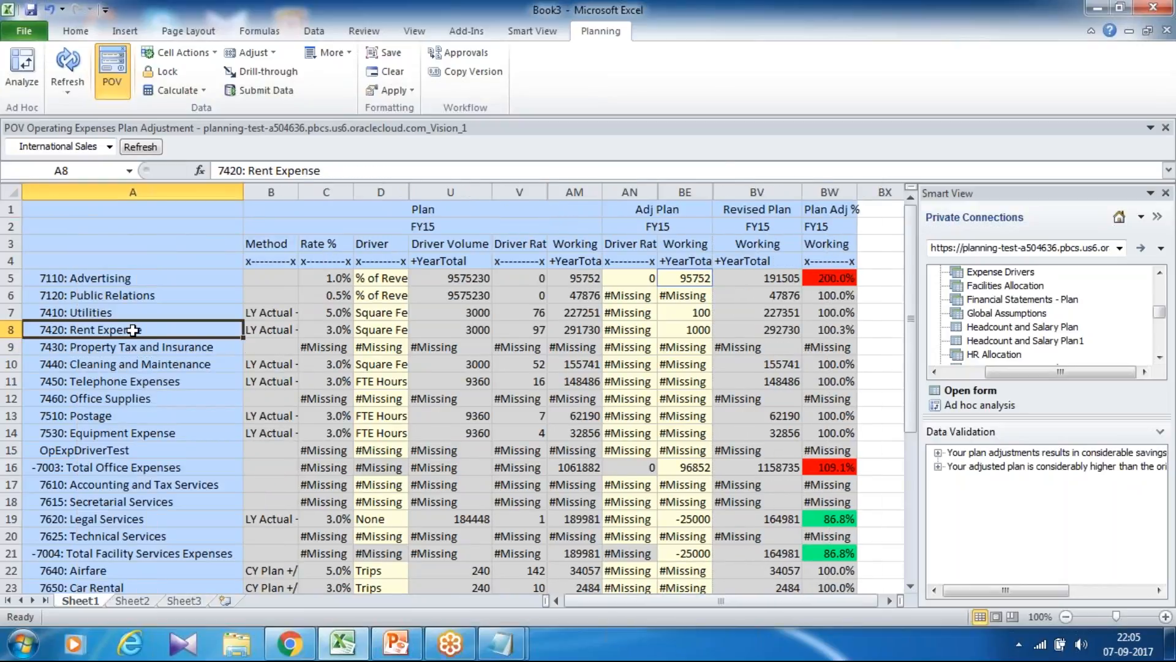
click(133, 399)
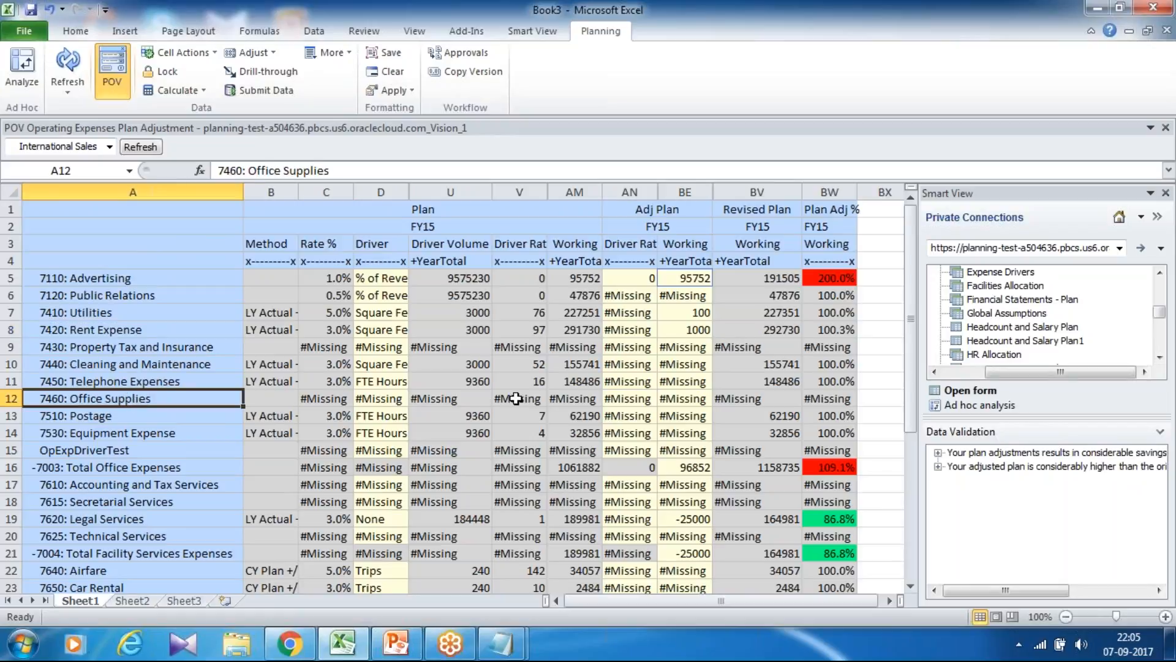
Expand the Plan YearTotal into quarters and months, and select the January Plan value of 7450: Telephone Expenses.
double_click(569, 262)
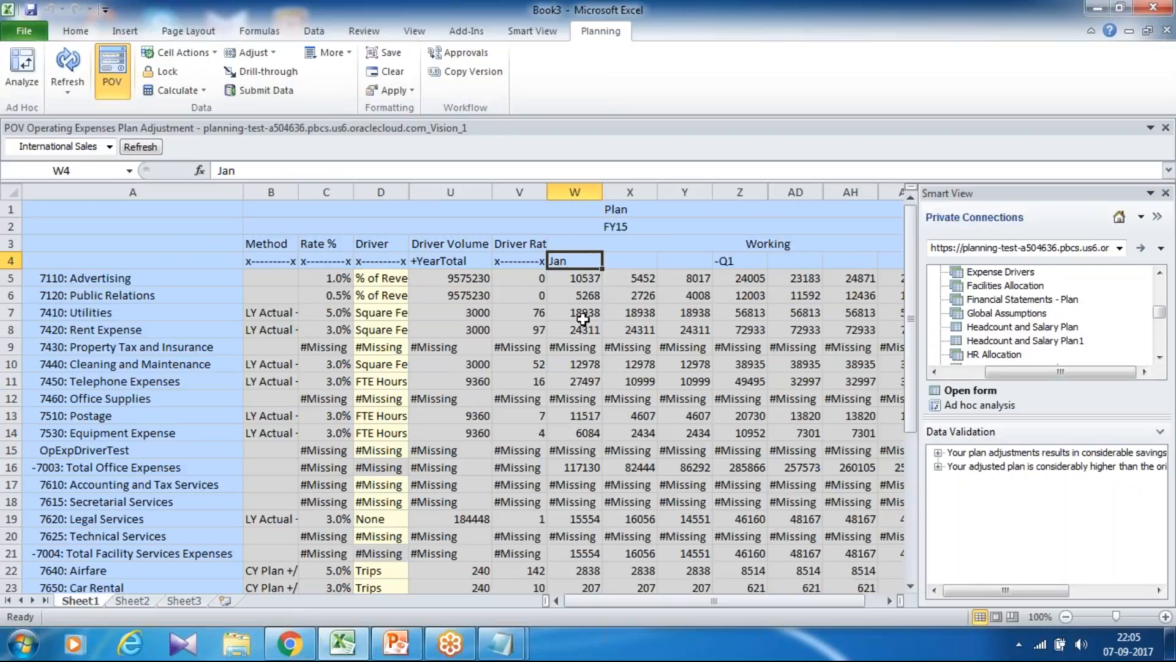
click(573, 383)
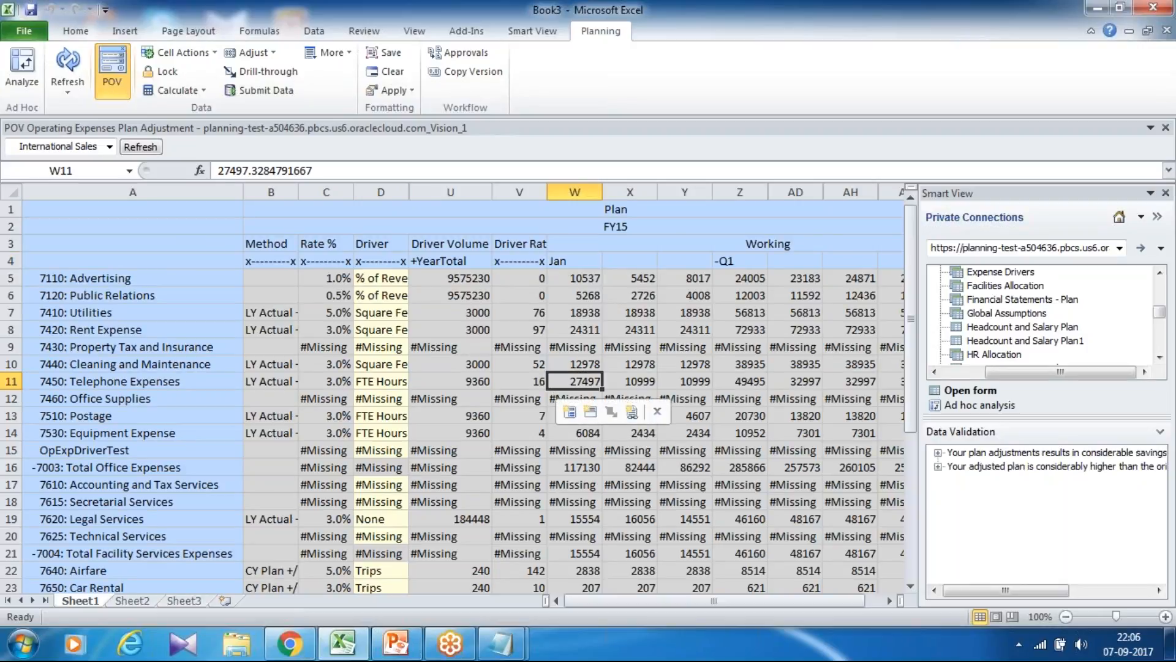
key(Down)
key(Left)
key(Right)
key(Up)
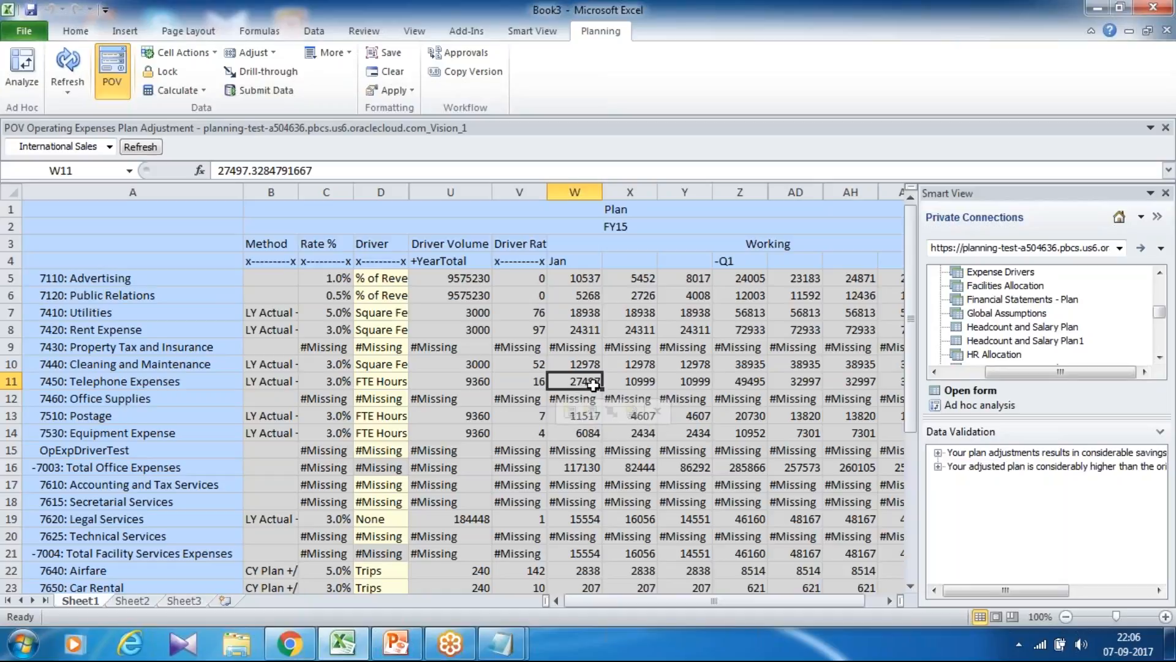
Expand the Adj Plan YearTotal into quarters and its first quarter into months.
drag(593, 601, 659, 598)
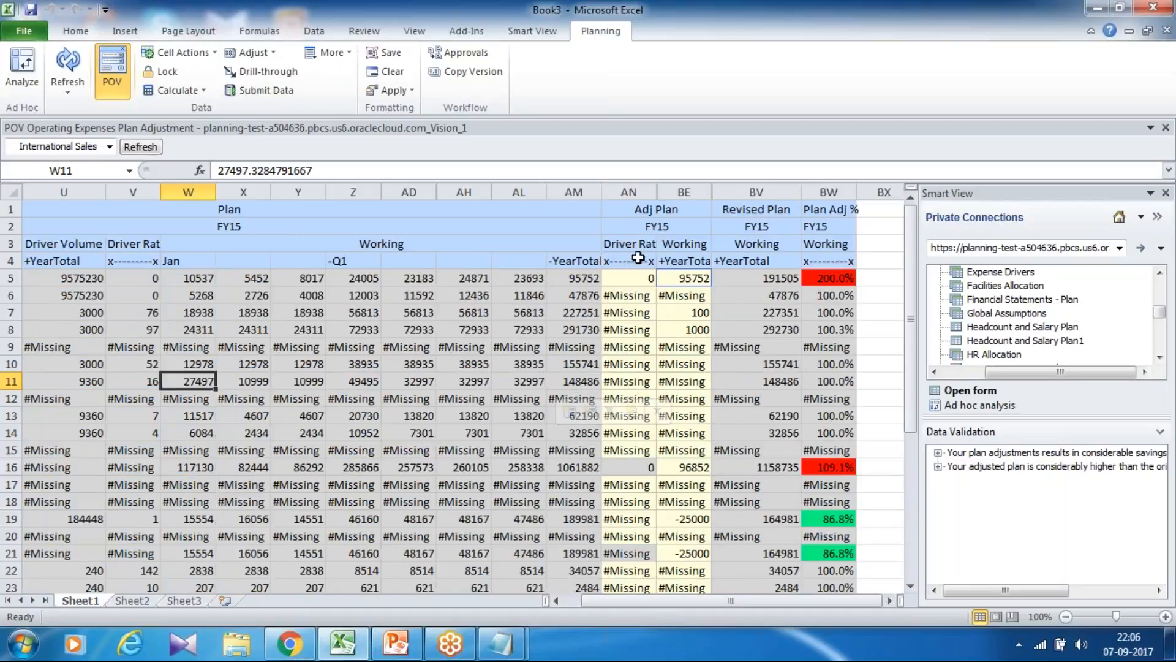
click(676, 259)
double_click(676, 259)
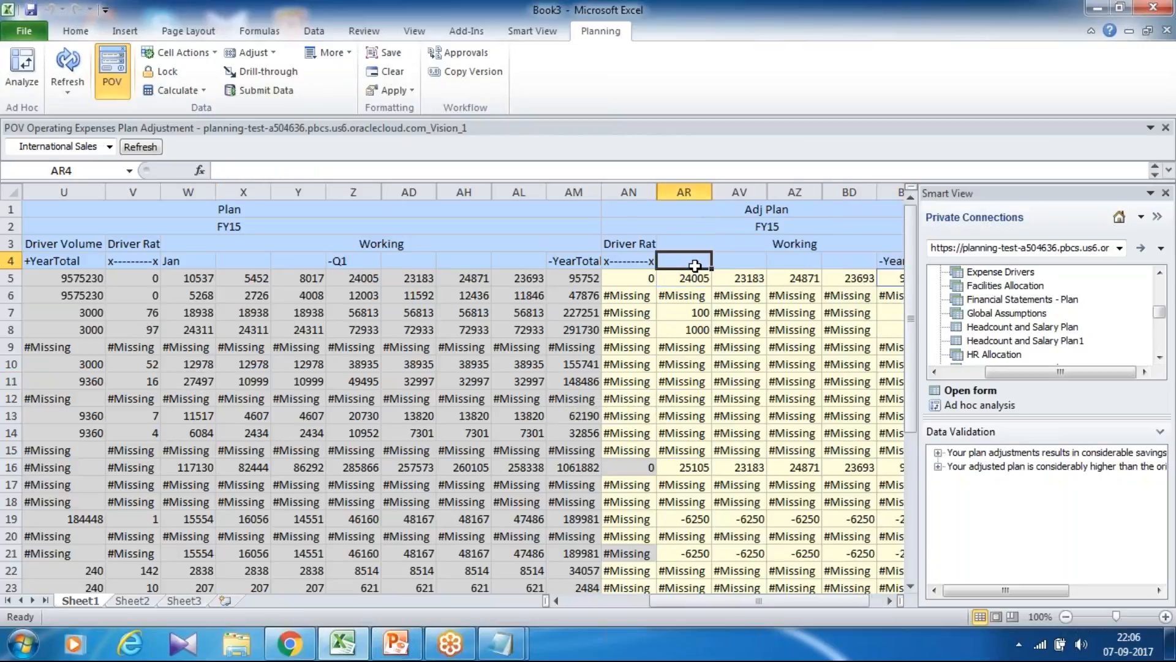
click(690, 262)
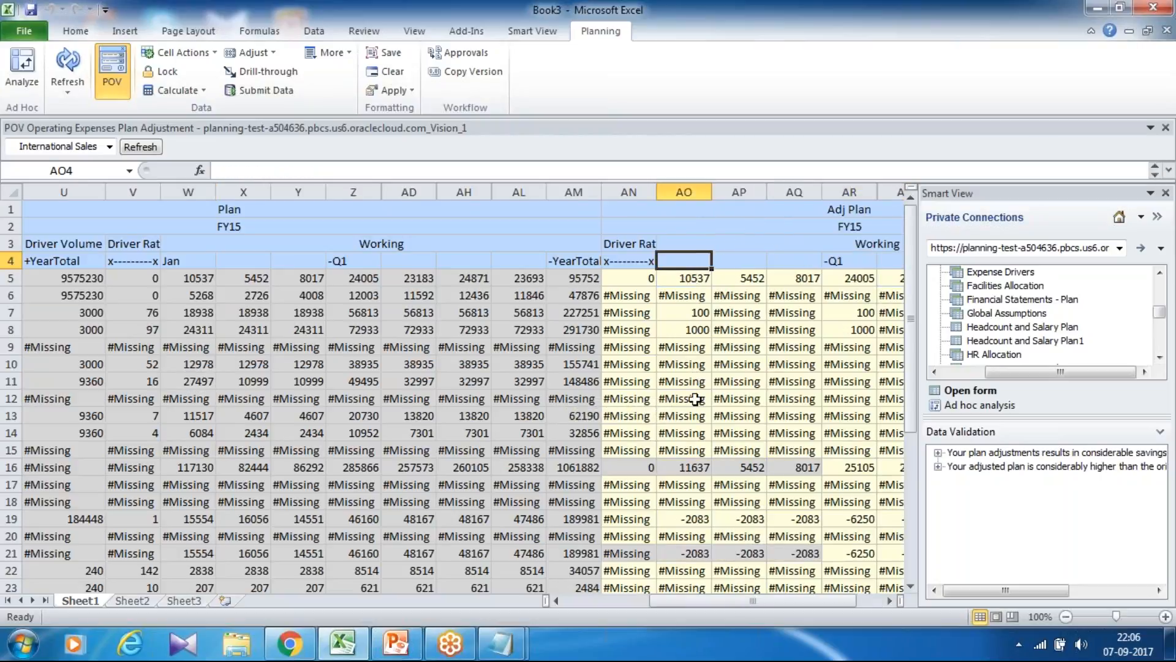
Examine the 7450: Telephone Expenses row from its method, rate and driver across to the January Adj Plan cell.
click(154, 380)
key(Left)
key(Home)
key(Right)
key(Right)
key(Right)
key(Right)
key(Right)
key(Right)
key(Right)
key(Right)
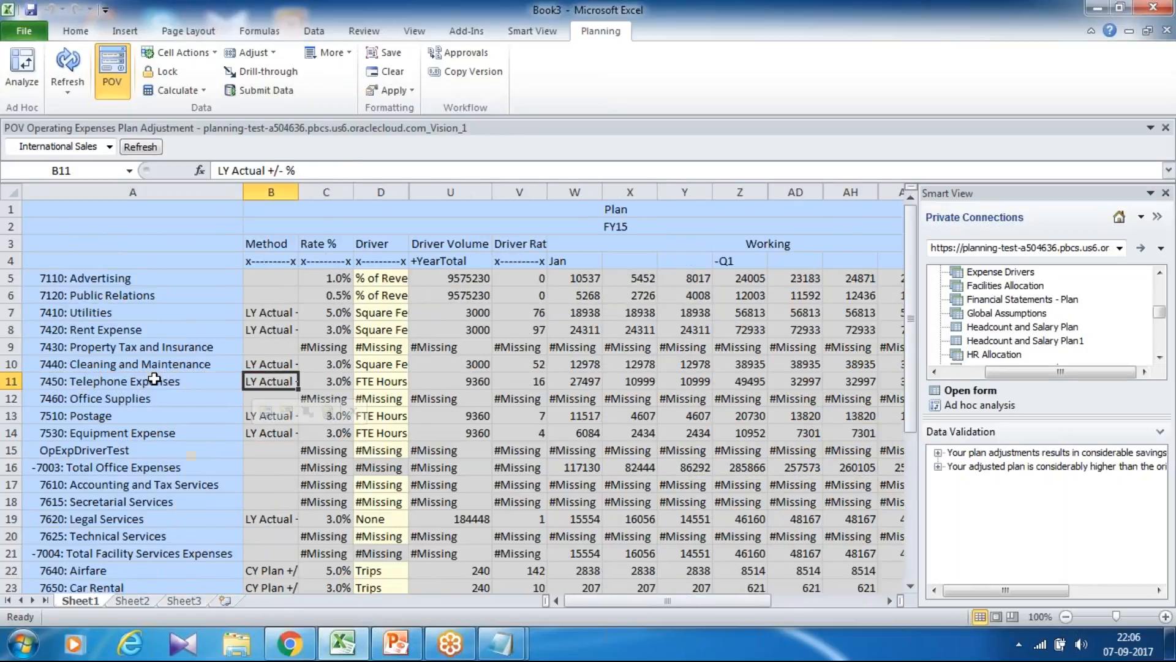
key(Right)
key(Left)
key(Left)
key(Left)
key(Right)
key(Right)
key(Right)
key(Right)
key(Right)
key(Right)
key(Right)
key(Right)
key(Right)
key(Right)
key(Right)
key(Right)
key(Left)
key(Left)
key(Left)
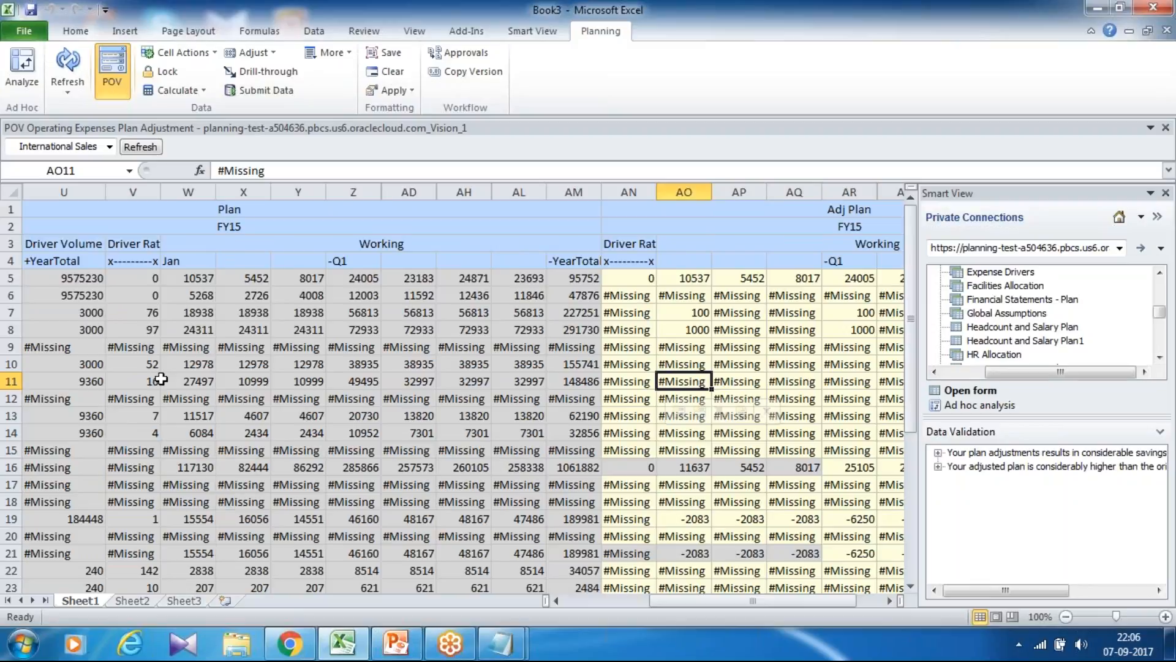
Enter an adjustment of 1000 in January Adj Plan for 7450: Telephone Expenses and submit the data.
click(684, 260)
click(701, 381)
text(100)
key(Return)
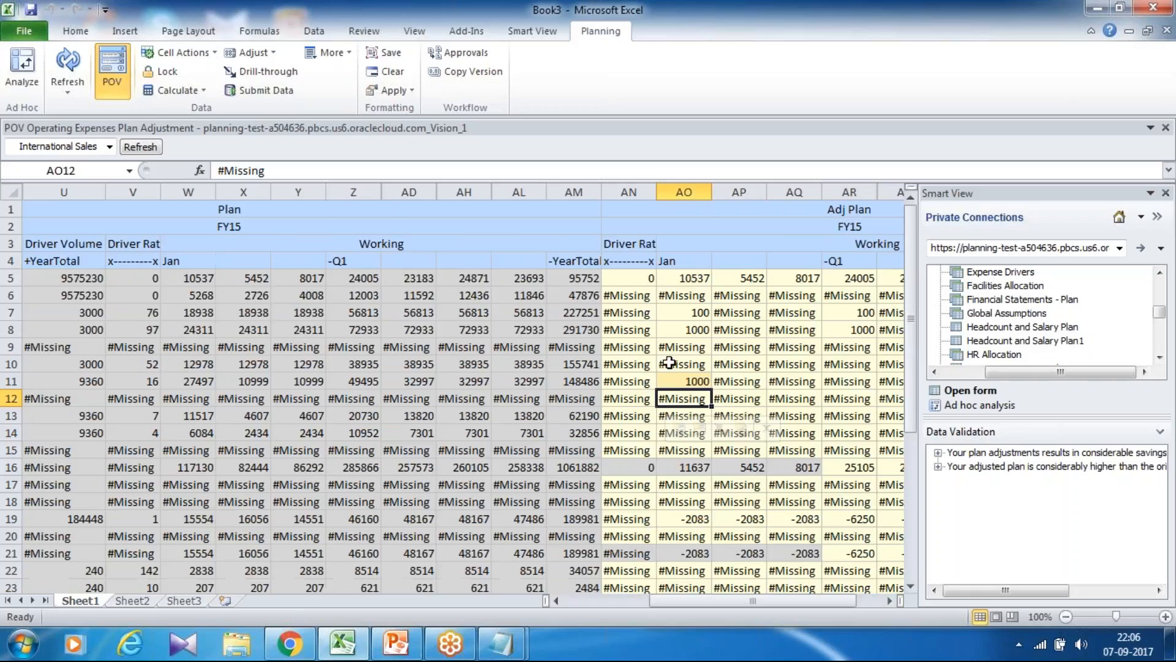
click(516, 33)
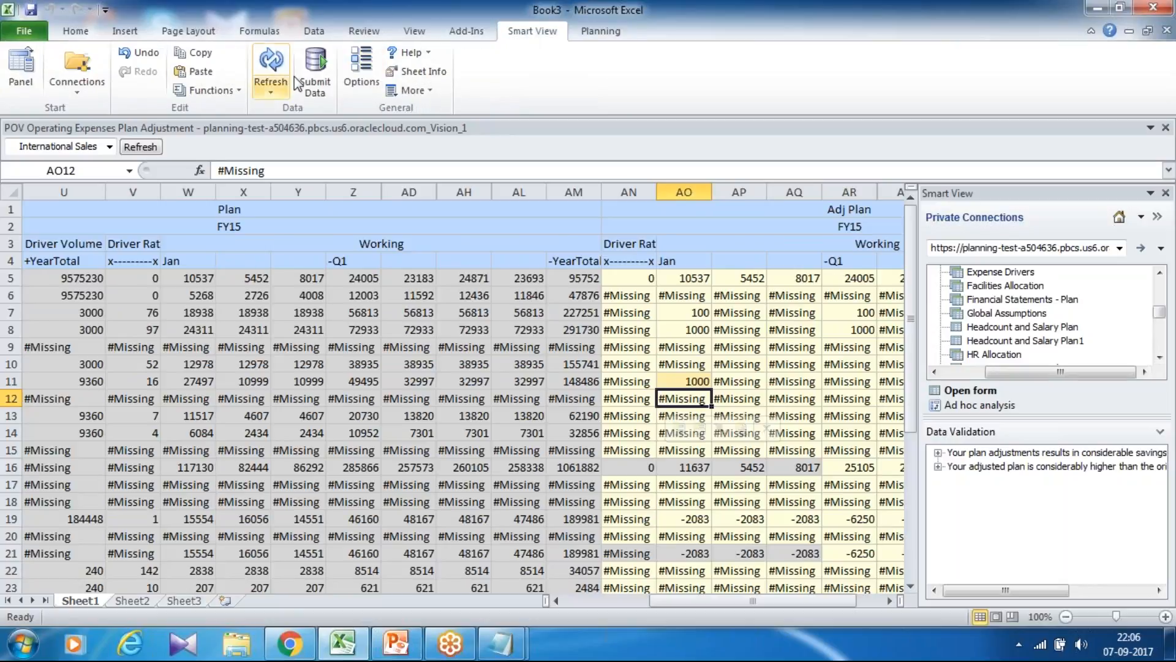
click(315, 72)
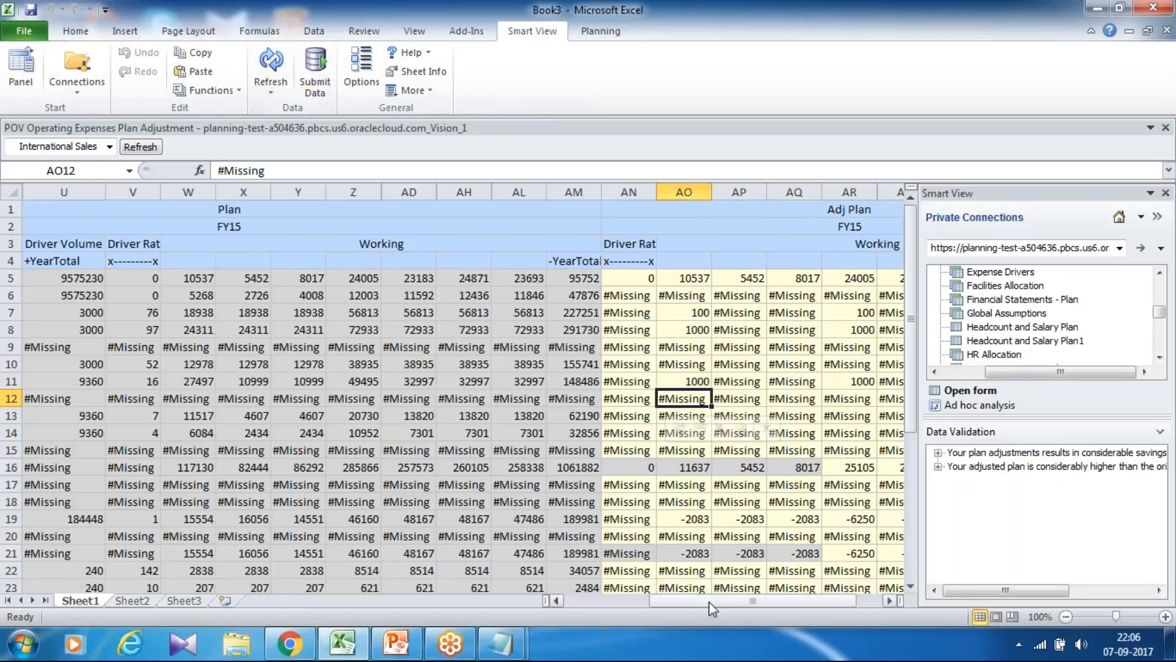
Expand the Revised Plan YearTotal into its lower-level periods.
drag(712, 601, 762, 601)
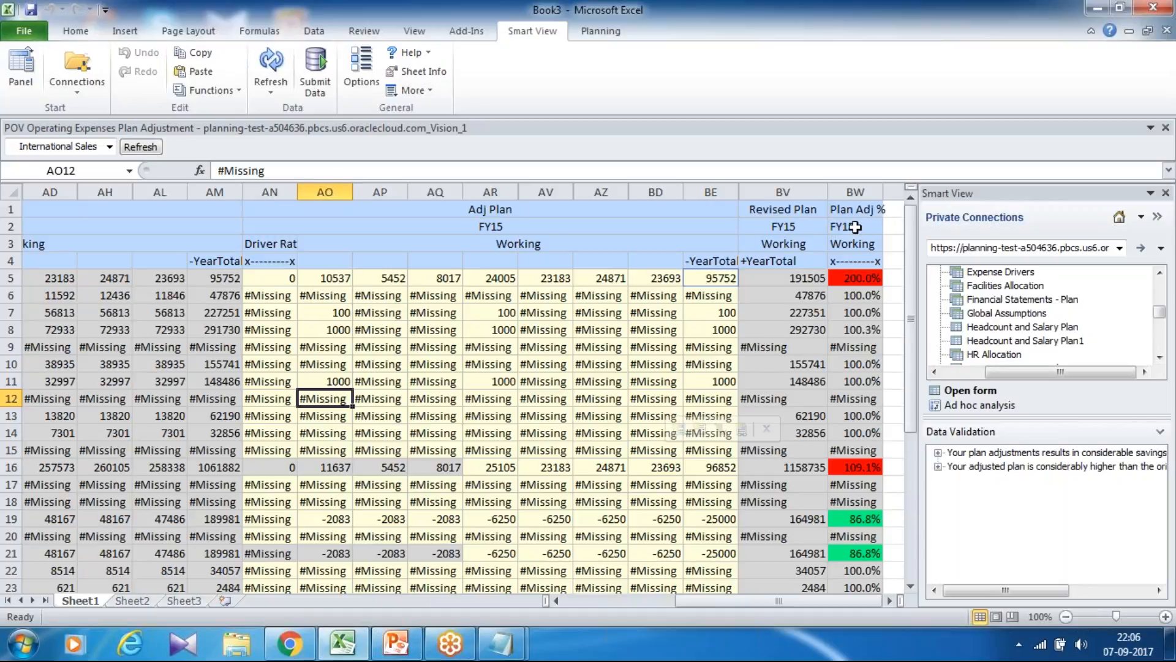
click(777, 262)
double_click(777, 262)
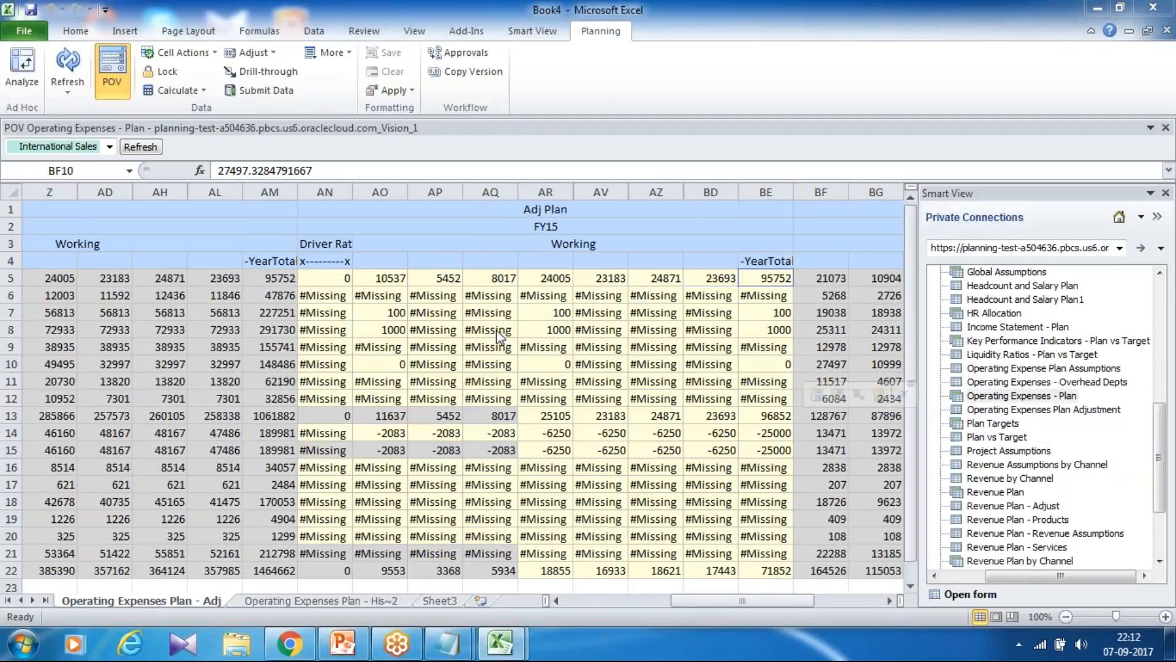
Examine the Telephone Expenses row in the Operating Expenses - Plan form, comparing its driver details, January Plan and January Adj Plan.
key(Down)
key(Left)
key(Left)
key(Left)
key(Left)
key(Left)
key(Left)
key(Left)
key(Left)
key(Left)
key(Left)
key(Left)
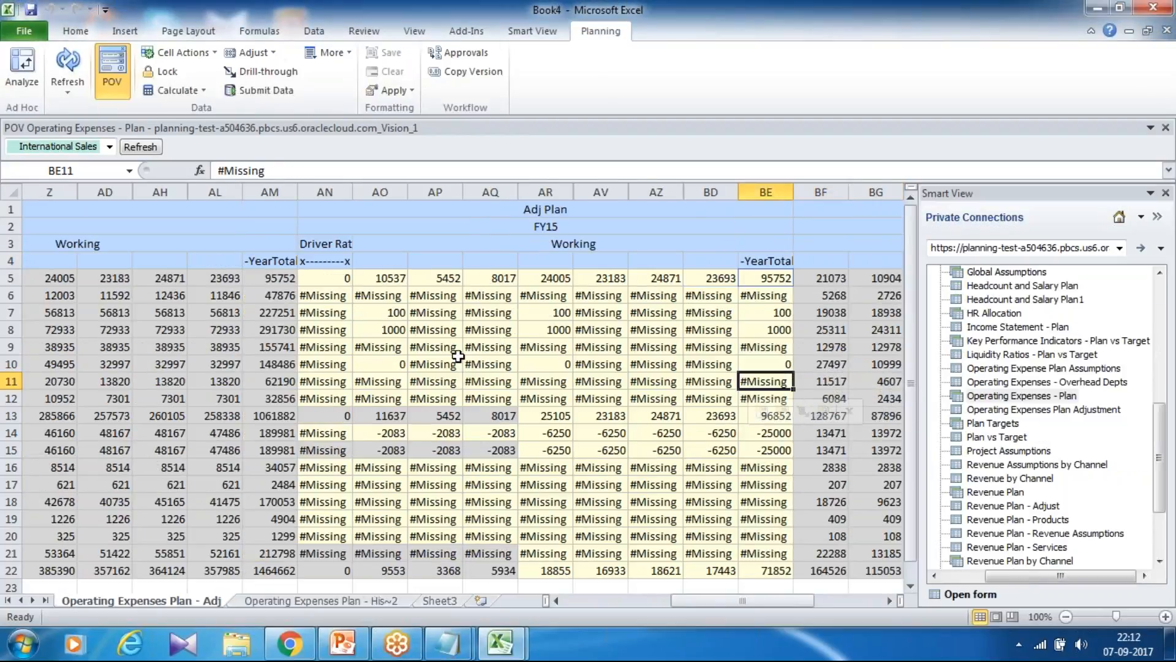
key(Left)
key(Left)
key(Left)
key(Left)
key(Left)
key(Left)
key(Left)
key(Left)
key(Left)
key(Left)
key(Left)
key(Left)
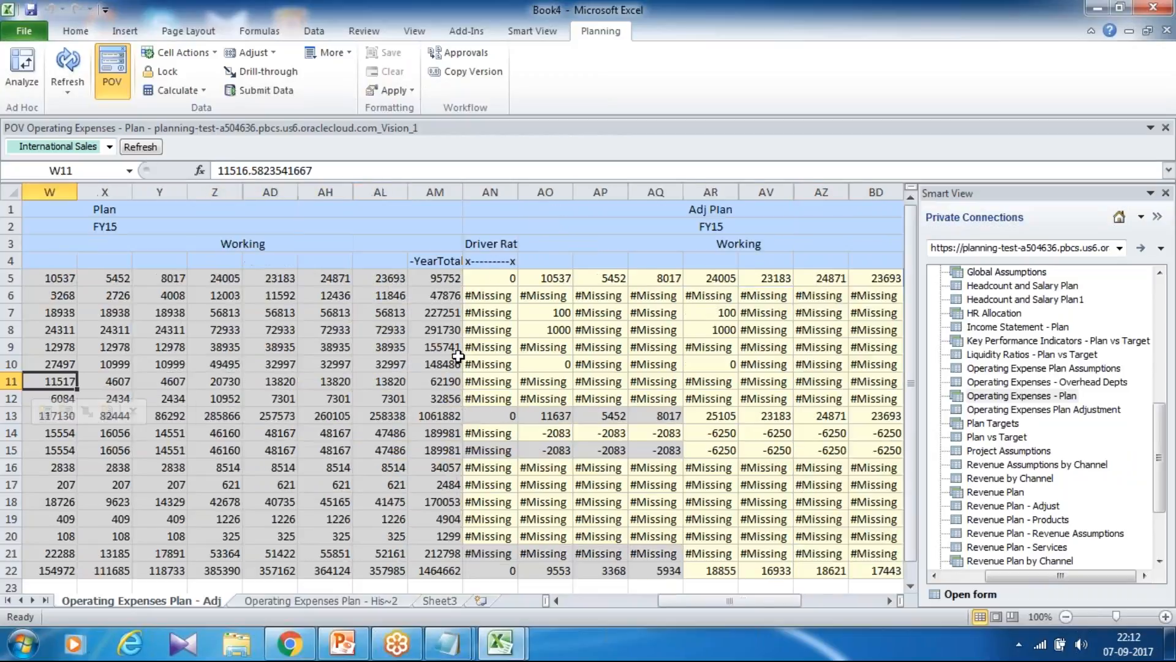
key(Right)
key(Up)
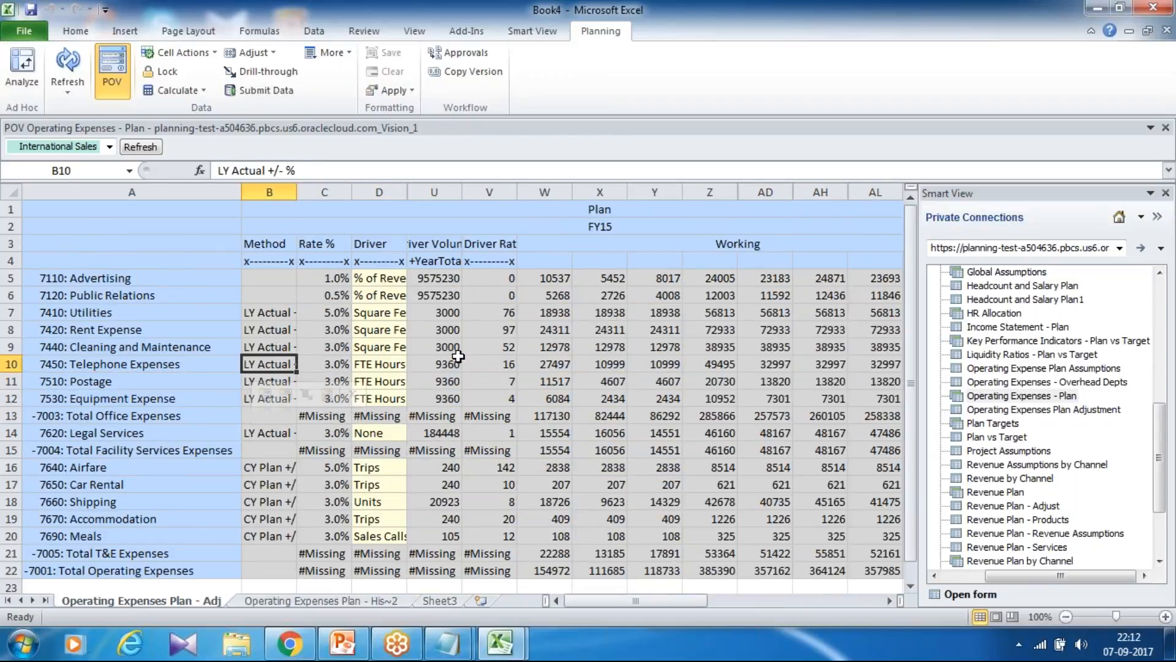
key(Right)
key(Right)
key(Right)
key(Right)
key(Right)
key(Right)
key(Right)
key(Right)
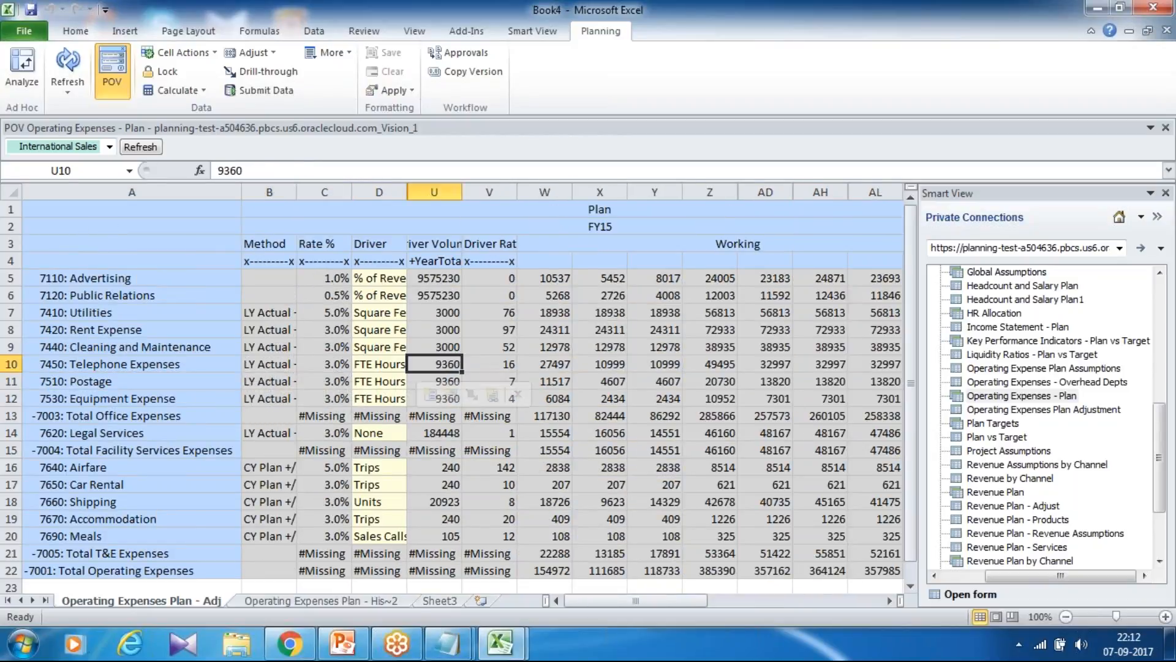
key(Right)
key(Right)
key(Right)
key(Right)
key(Right)
key(Right)
key(Right)
key(Left)
key(Left)
key(Left)
key(Left)
key(Left)
key(Left)
key(Left)
key(Left)
key(Left)
key(Left)
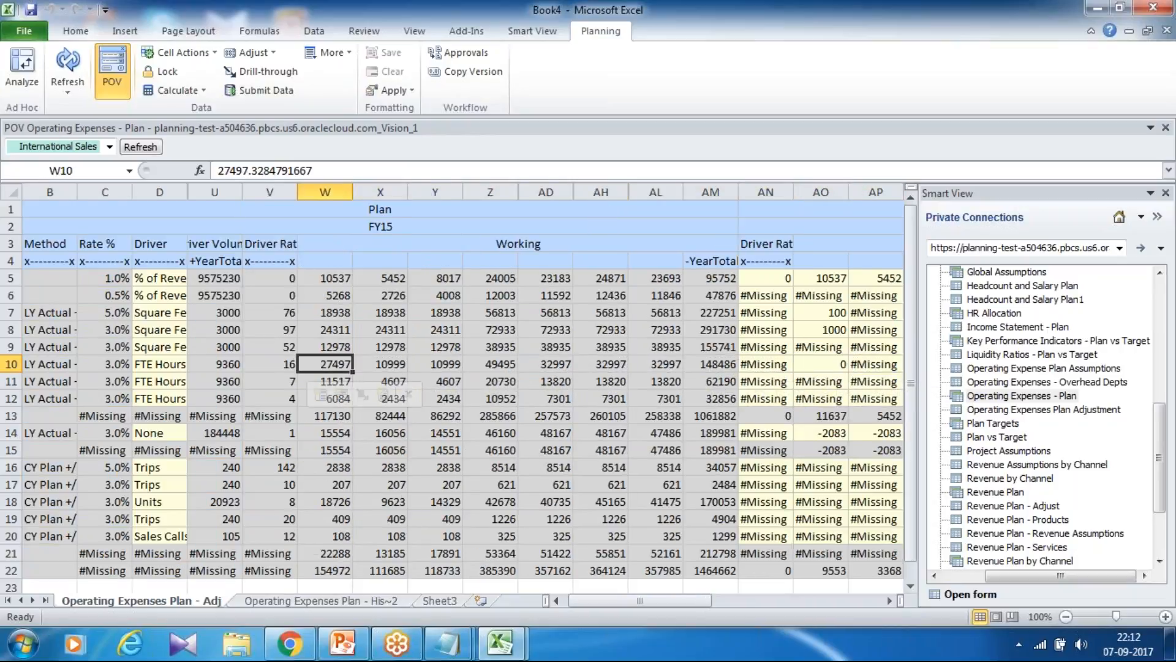
key(Right)
key(Right)
key(Right)
key(Right)
key(Right)
key(Right)
key(Right)
key(Right)
key(Right)
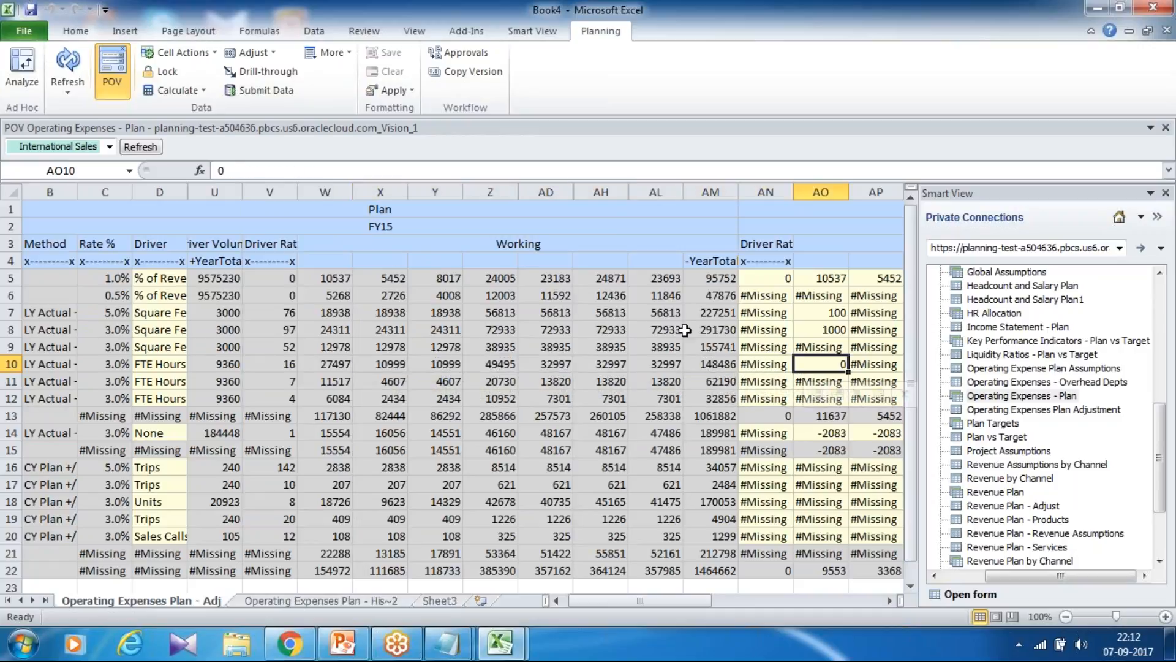
Set the January Adj Plan of 7450: Telephone Expenses to 1000 in the Operating Expenses - Plan form and submit the data.
click(833, 261)
text(Jan)
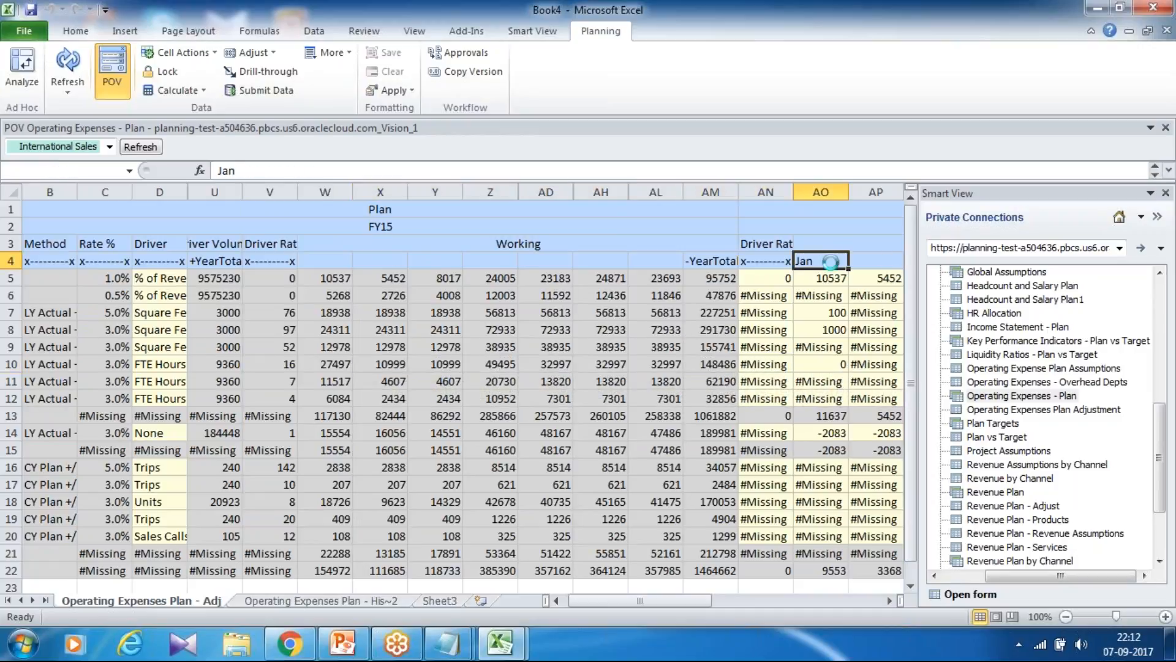
click(824, 361)
text(1000)
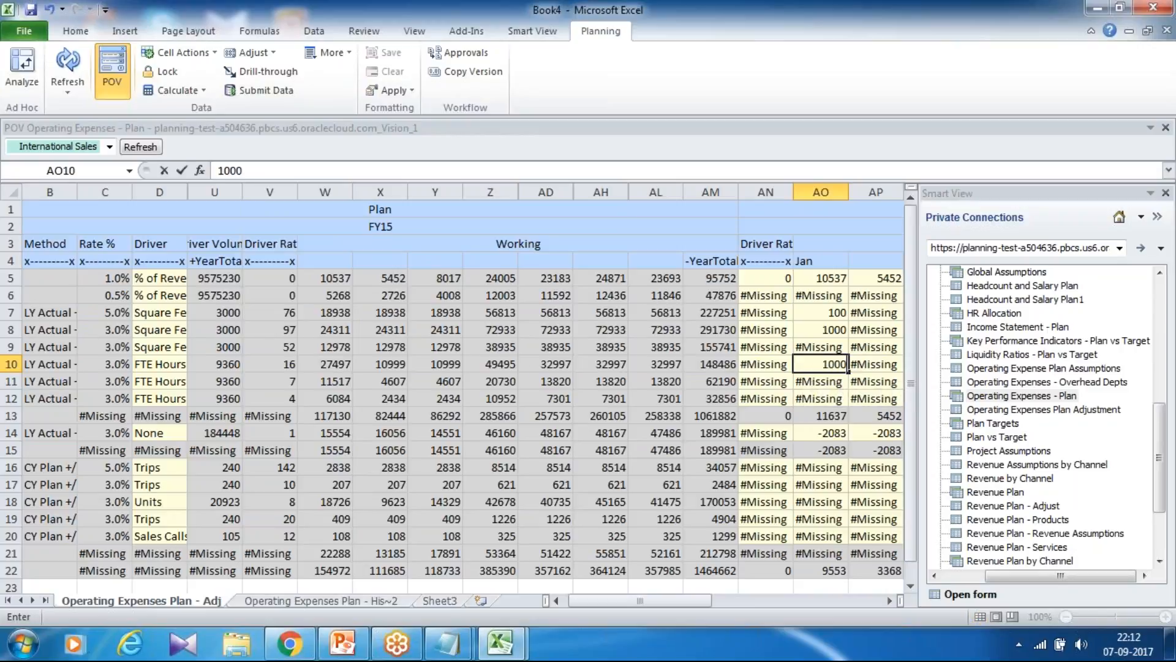
key(Return)
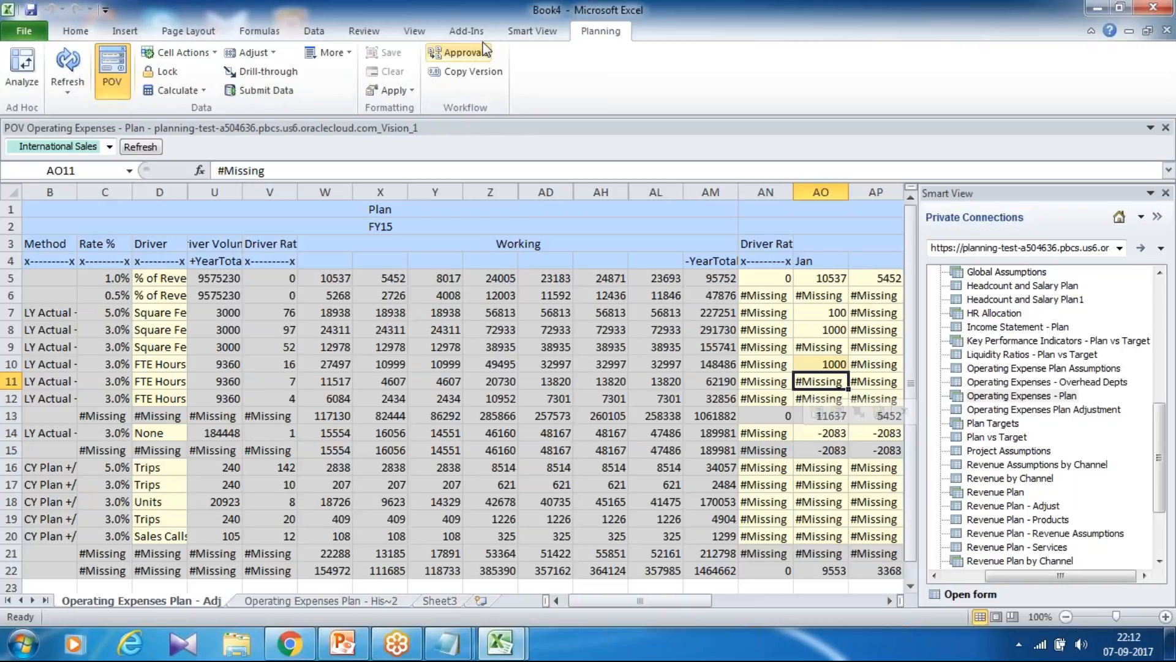
click(532, 30)
click(315, 70)
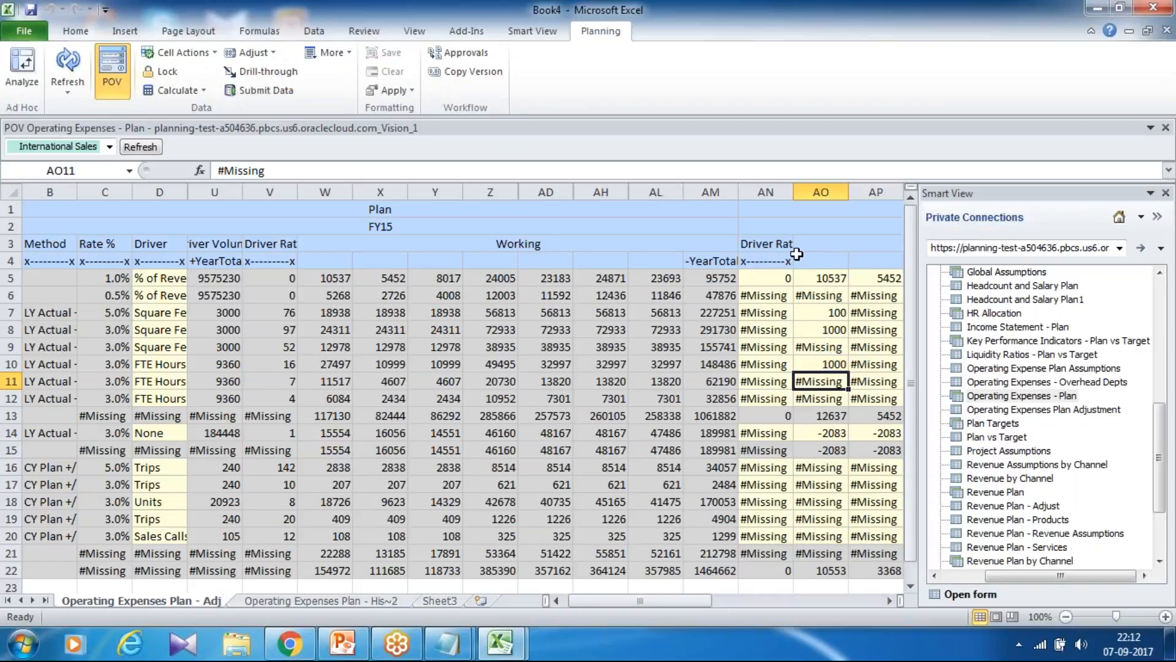
Check the January Revised Plan value for Telephone Expenses against its adjustment, and switch to the PowerPoint presentation.
click(819, 362)
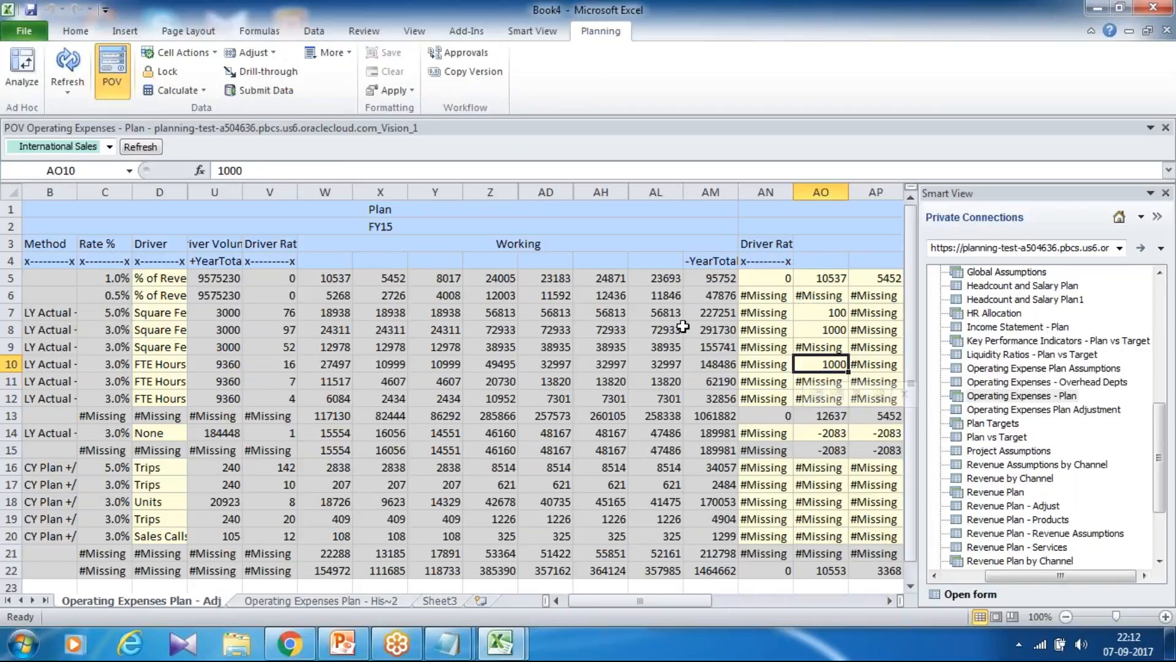
click(890, 601)
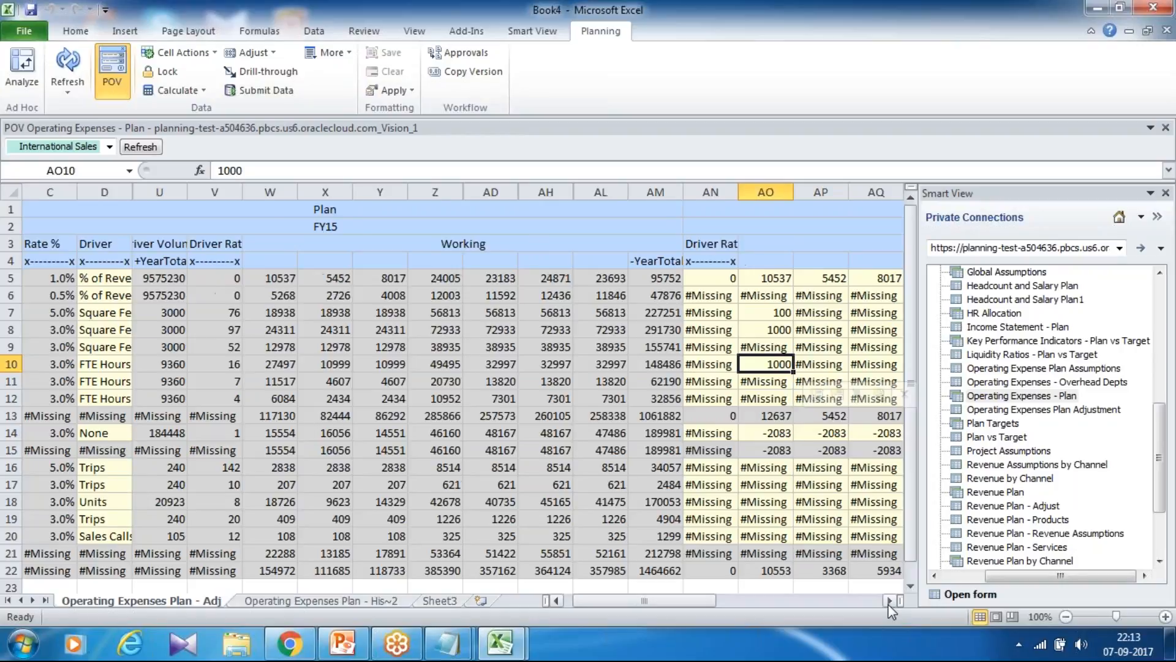
click(889, 601)
click(890, 601)
click(890, 601)
click(890, 601)
click(889, 601)
click(889, 601)
click(890, 601)
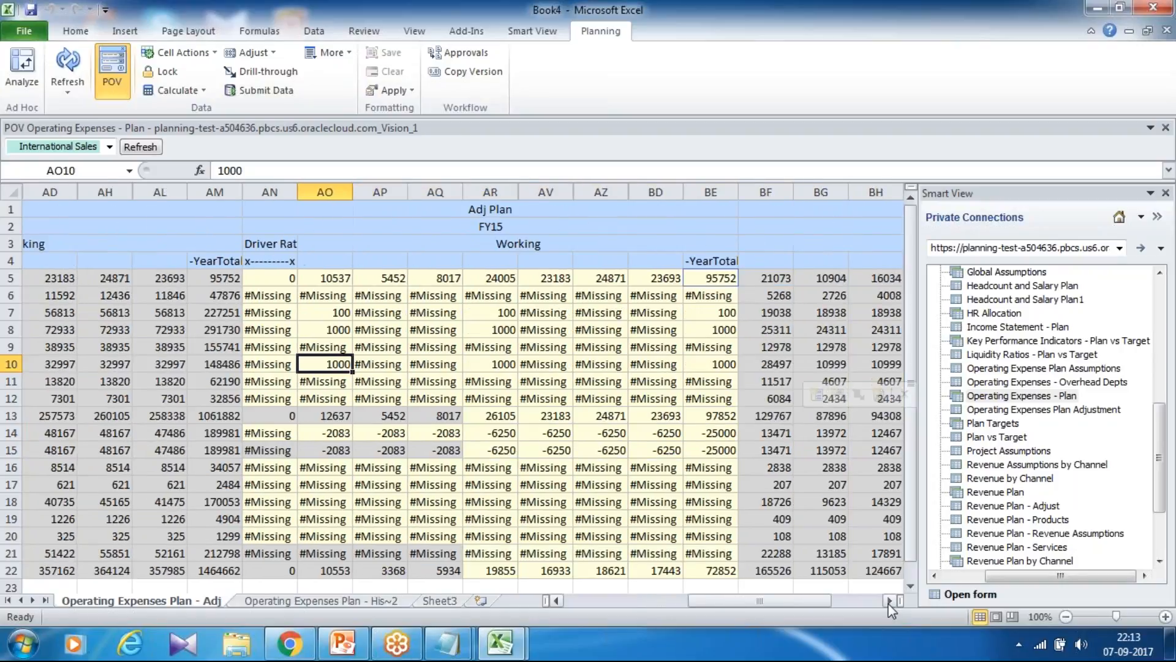
click(890, 602)
click(890, 601)
click(890, 601)
click(673, 365)
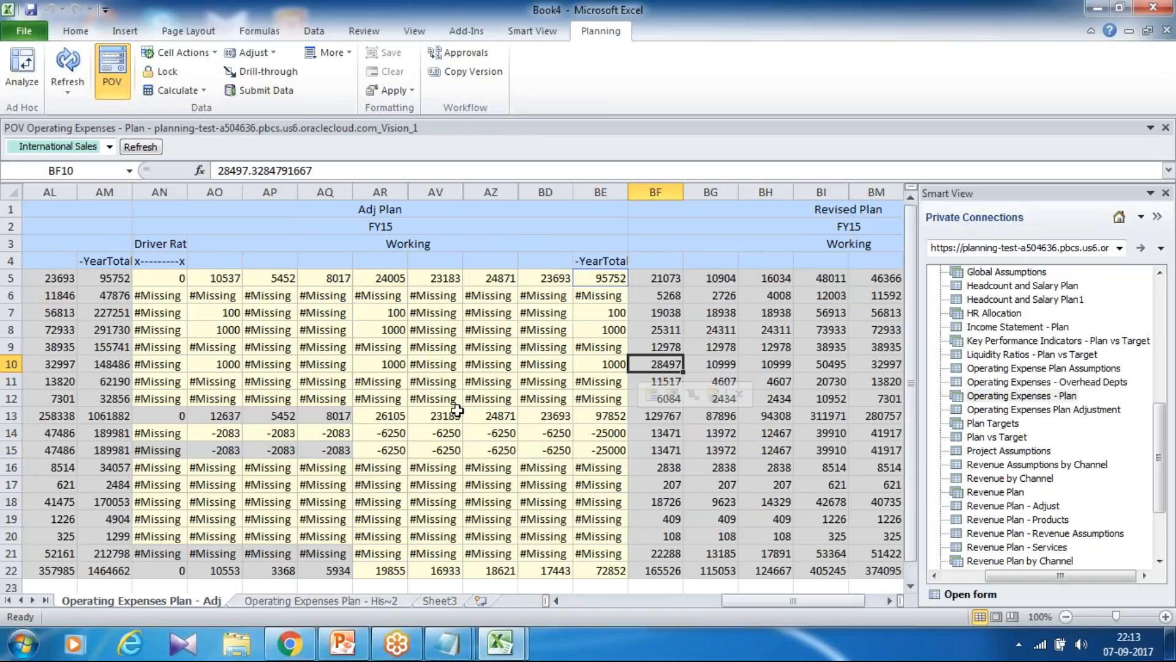
key(alt+Tab)
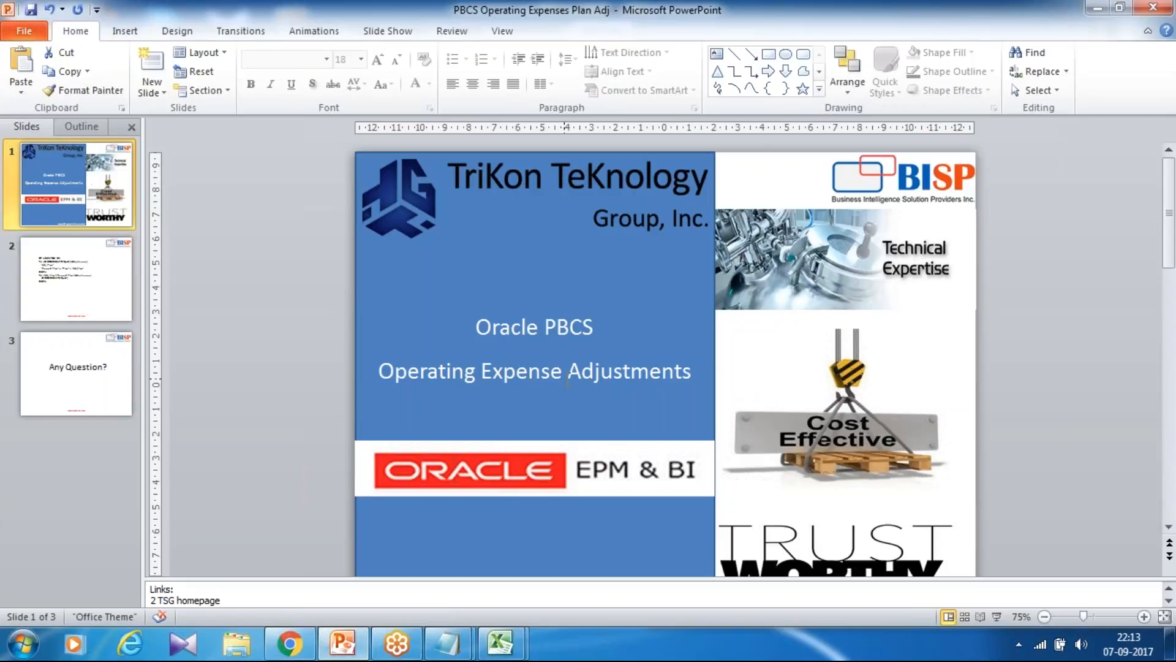